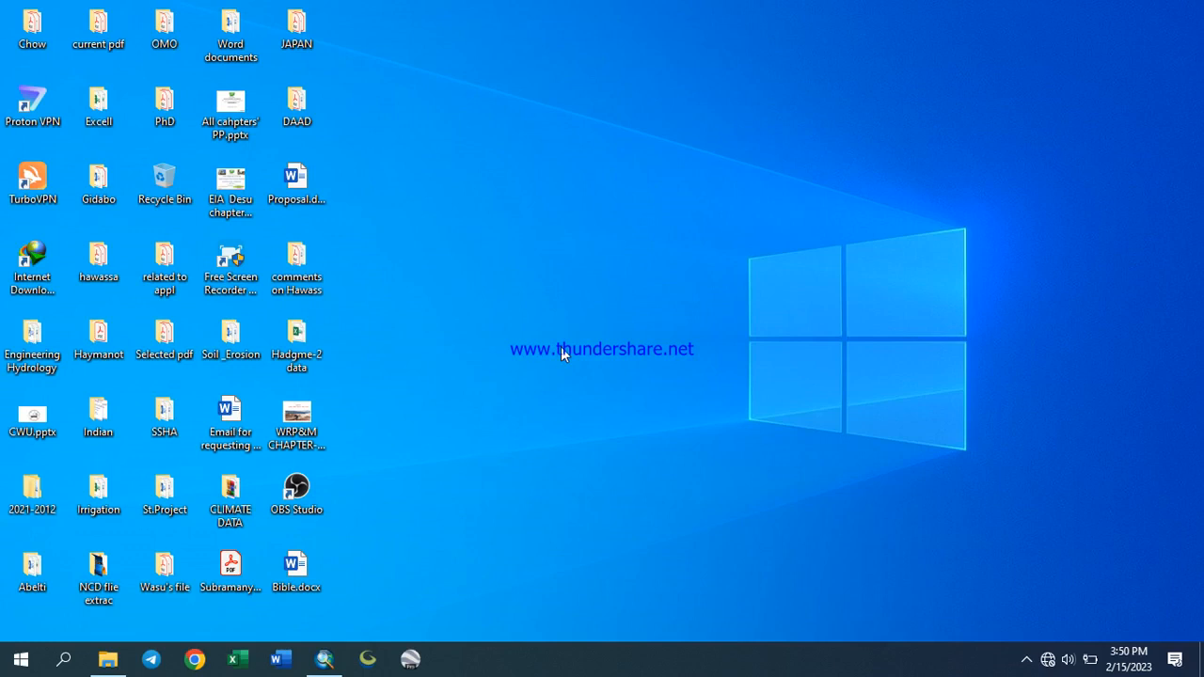
{"action": "right_click", "coordinate": [515, 164]}
{"action": "left_click", "coordinate": [586, 218]}
{"action": "right_click", "coordinate": [545, 156]}
{"action": "left_click", "coordinate": [616, 209]}
{"action": "right_click", "coordinate": [528, 158]}
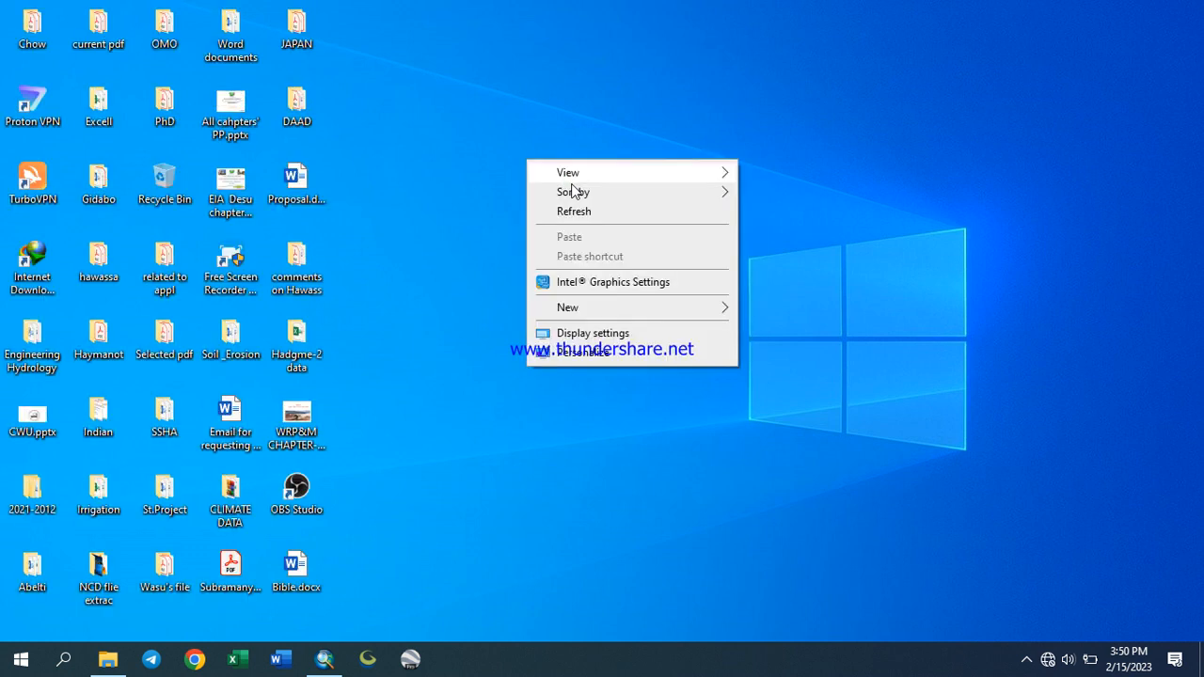
{"action": "left_click", "coordinate": [590, 209]}
{"action": "right_click", "coordinate": [530, 153]}
{"action": "left_click", "coordinate": [578, 205]}
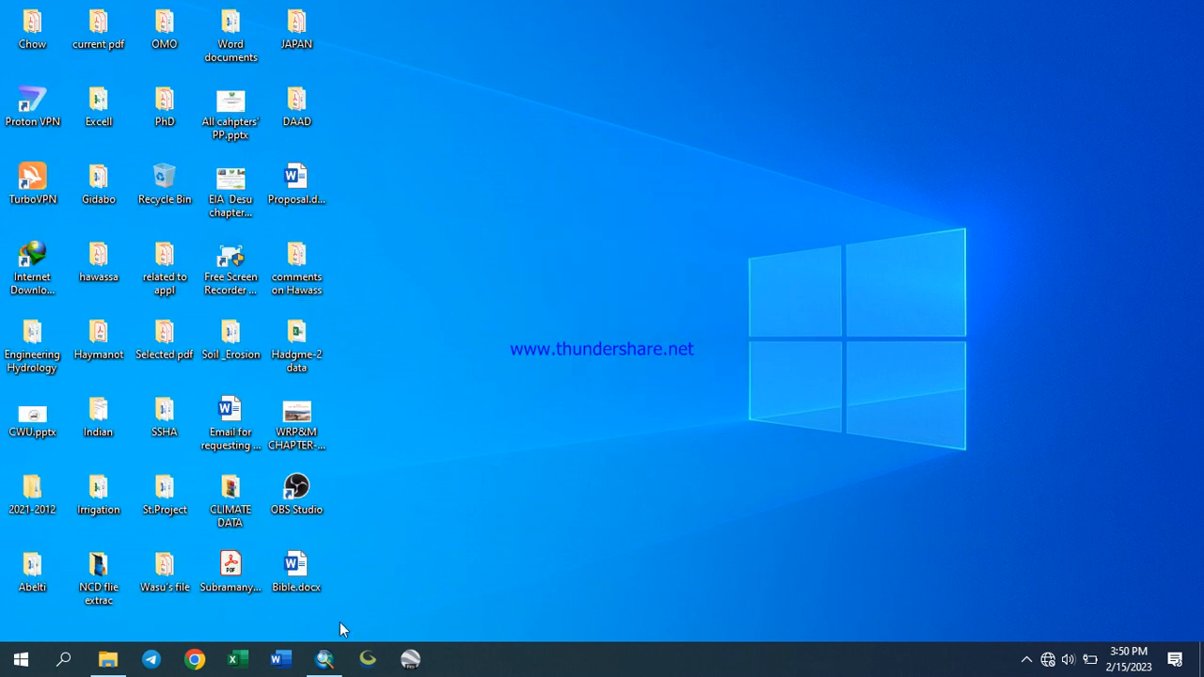
Switch to ArcMap and collapse the Surface and Spatial Analyst Tools toolsets in ArcToolbox
{"action": "left_click", "coordinate": [326, 662]}
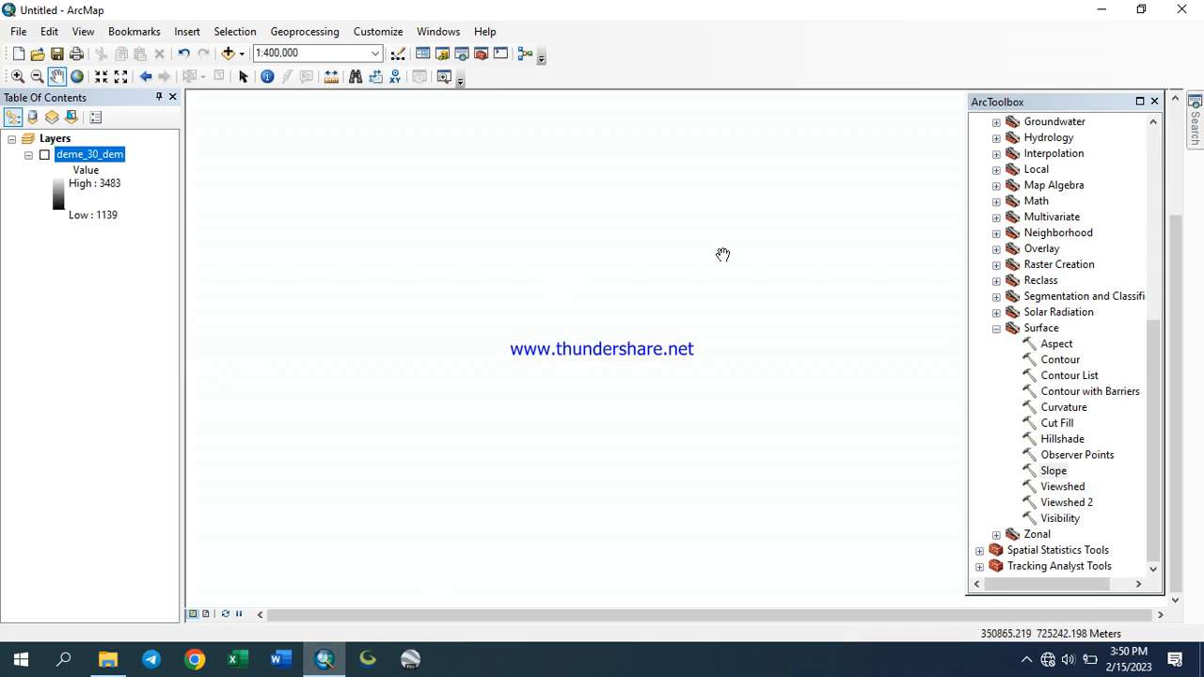
{"action": "left_click", "coordinate": [997, 329]}
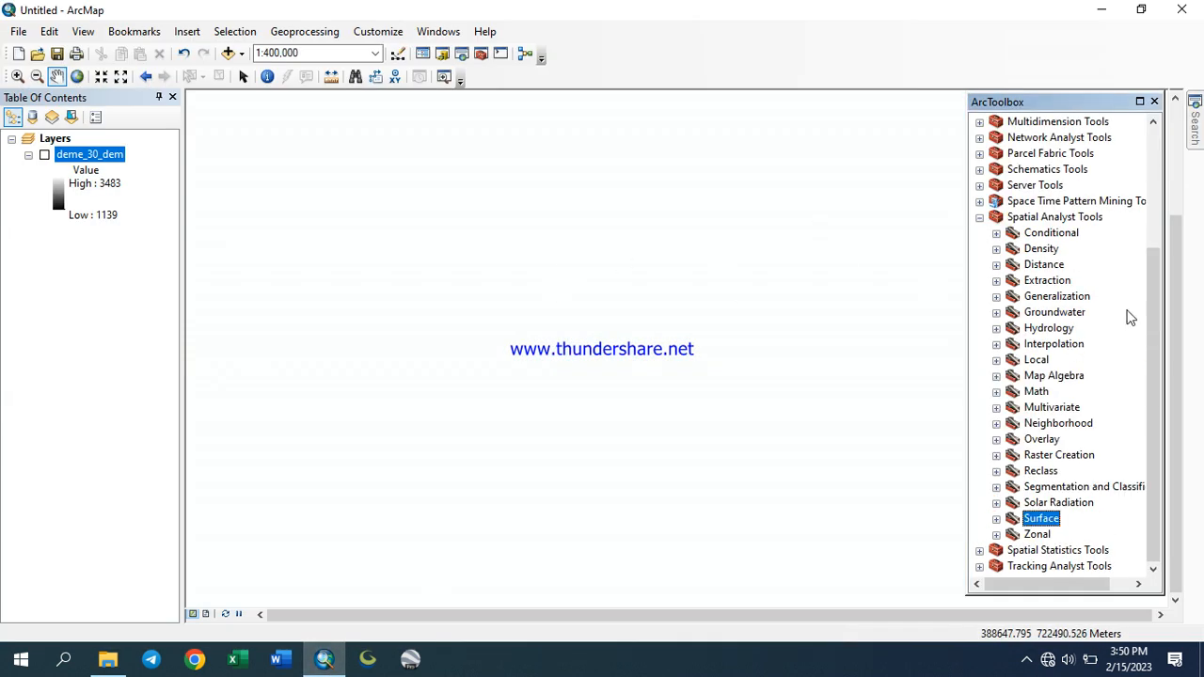
{"action": "left_click", "coordinate": [979, 219]}
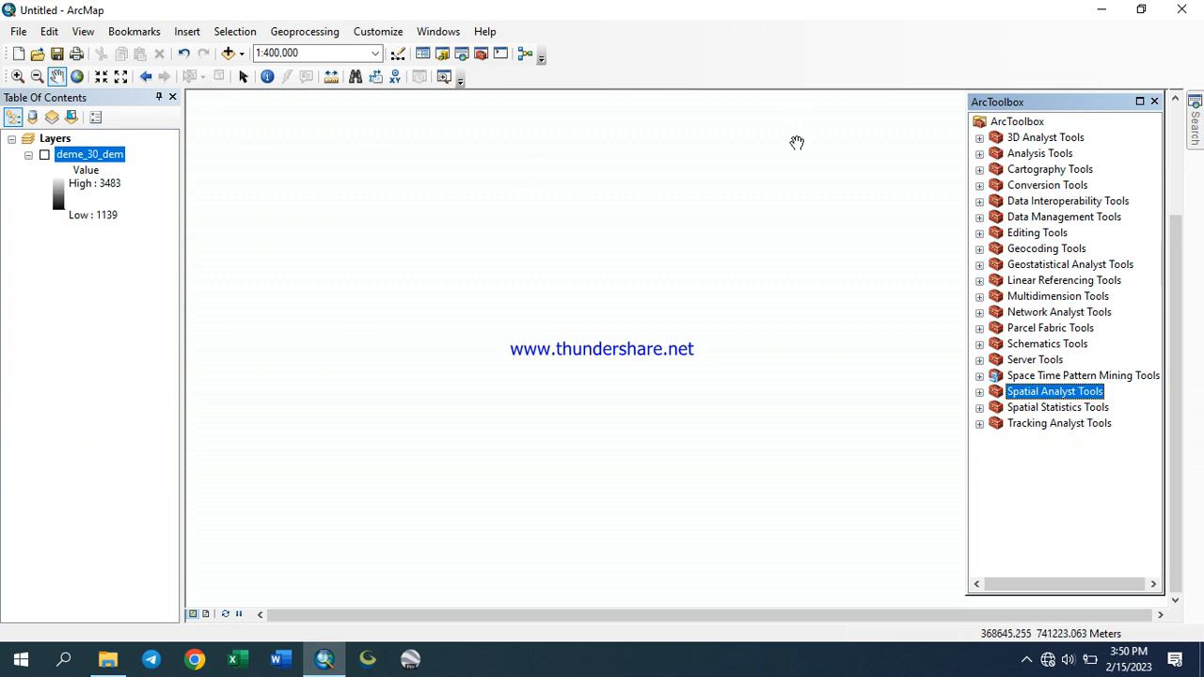
Remove the slope_30 and deme_30_dem layers from the table of contents
{"action": "left_click", "coordinate": [186, 55]}
{"action": "left_click", "coordinate": [44, 154]}
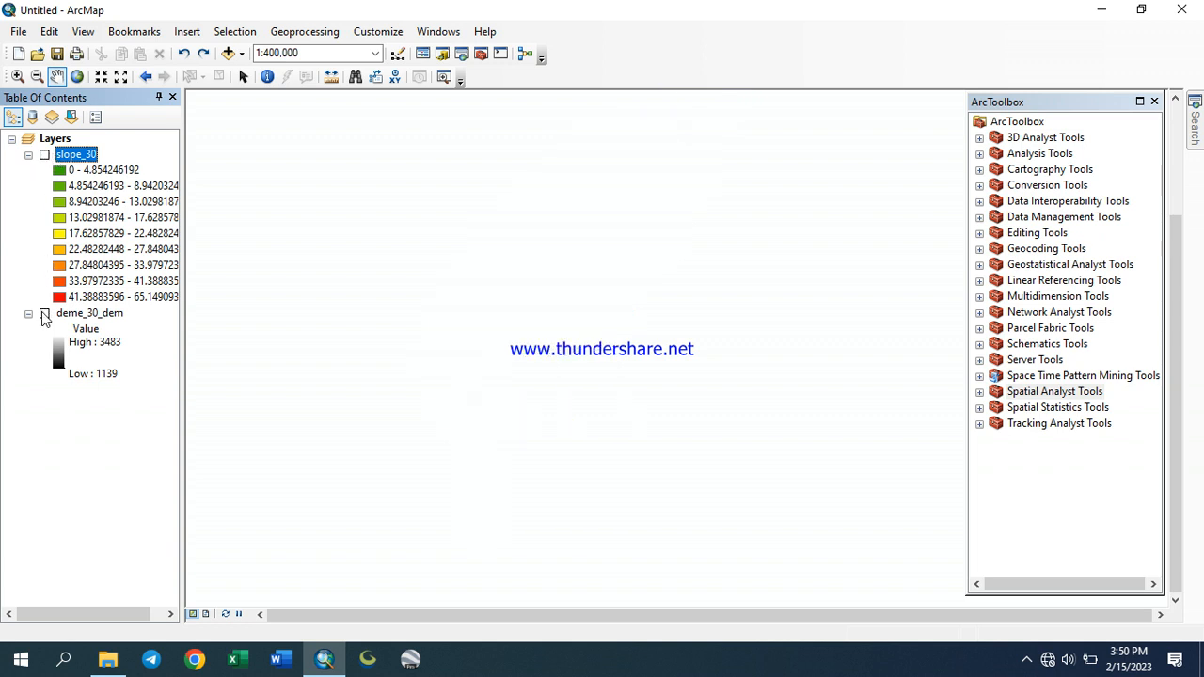
{"action": "right_click", "coordinate": [81, 154]}
{"action": "left_click", "coordinate": [131, 185]}
{"action": "right_click", "coordinate": [71, 156]}
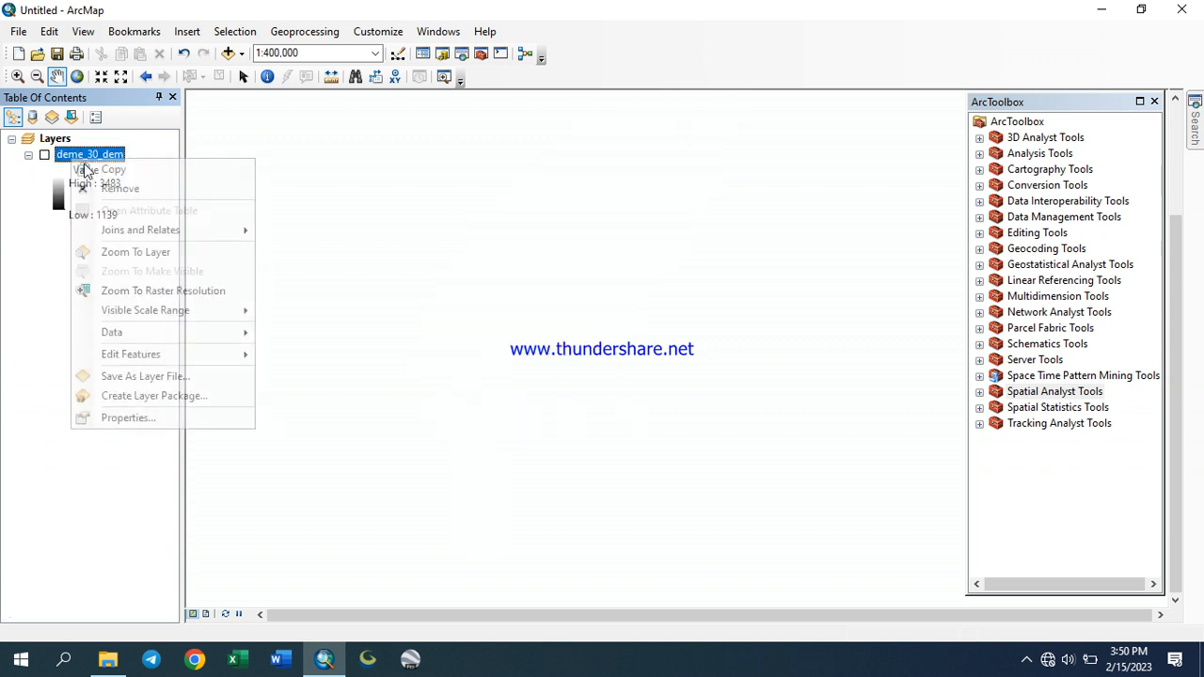
{"action": "left_click", "coordinate": [127, 190]}
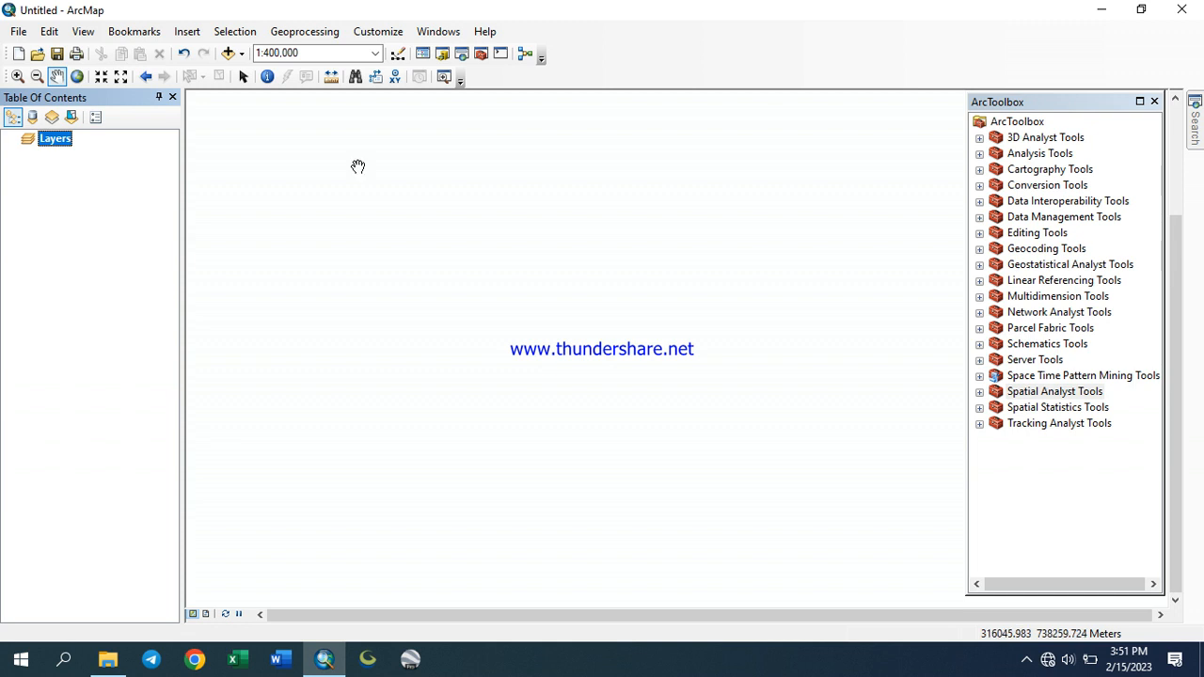
Add the deme_30_dem raster from the dem folder to the map
{"action": "left_click", "coordinate": [226, 52]}
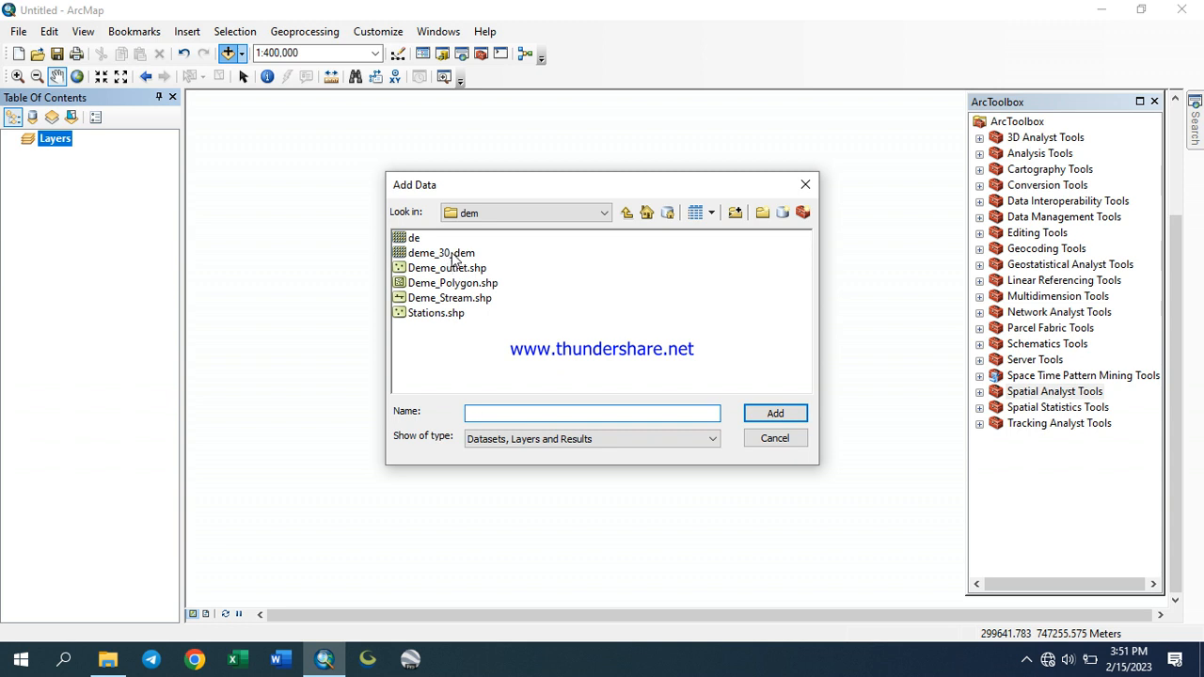
{"action": "left_click", "coordinate": [451, 254]}
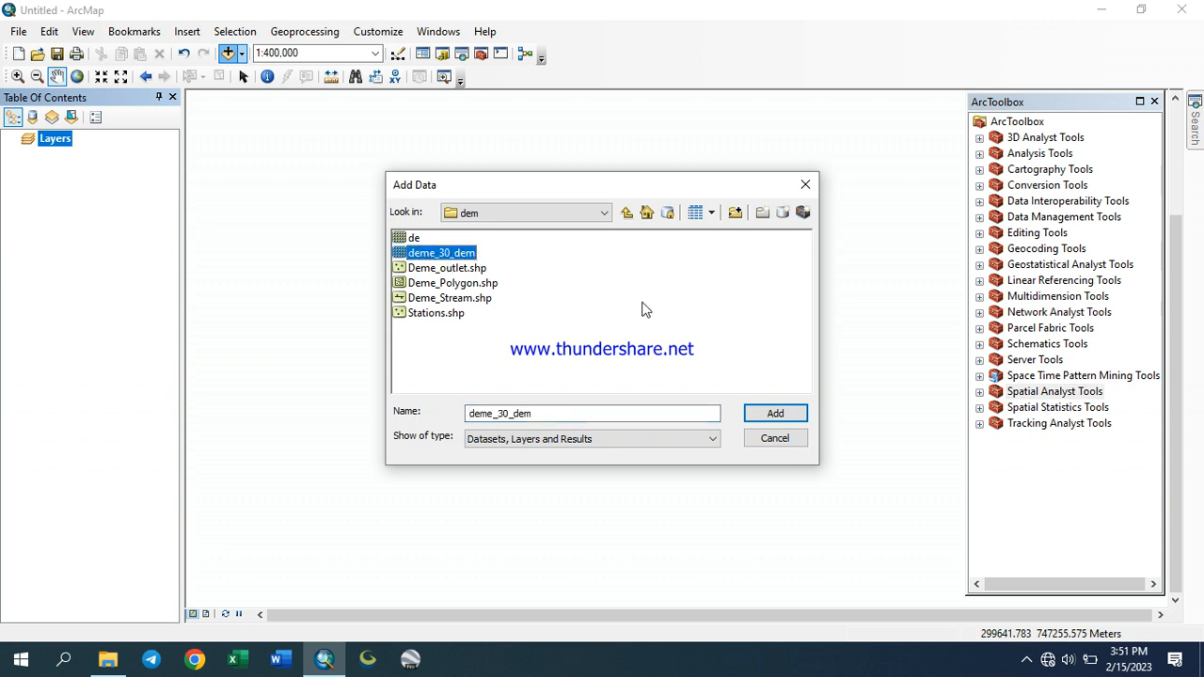
{"action": "left_click", "coordinate": [774, 412]}
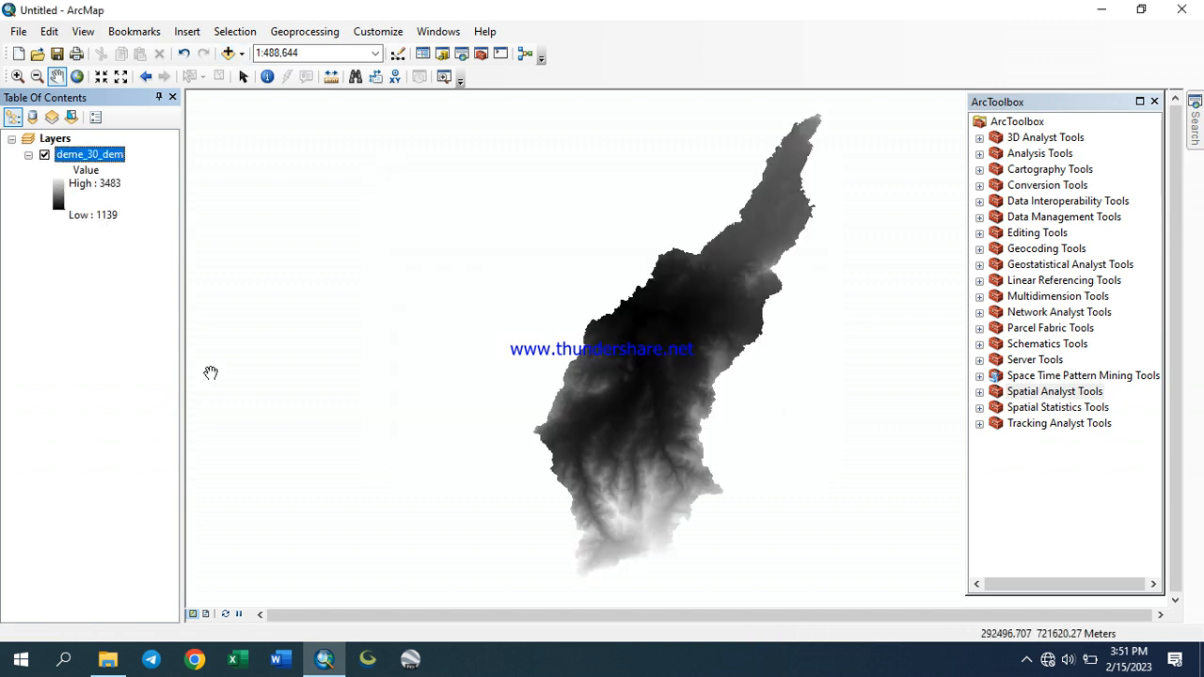
Open the deme_30_dem layer properties, review its General and Source information, and cancel
{"action": "right_click", "coordinate": [102, 161]}
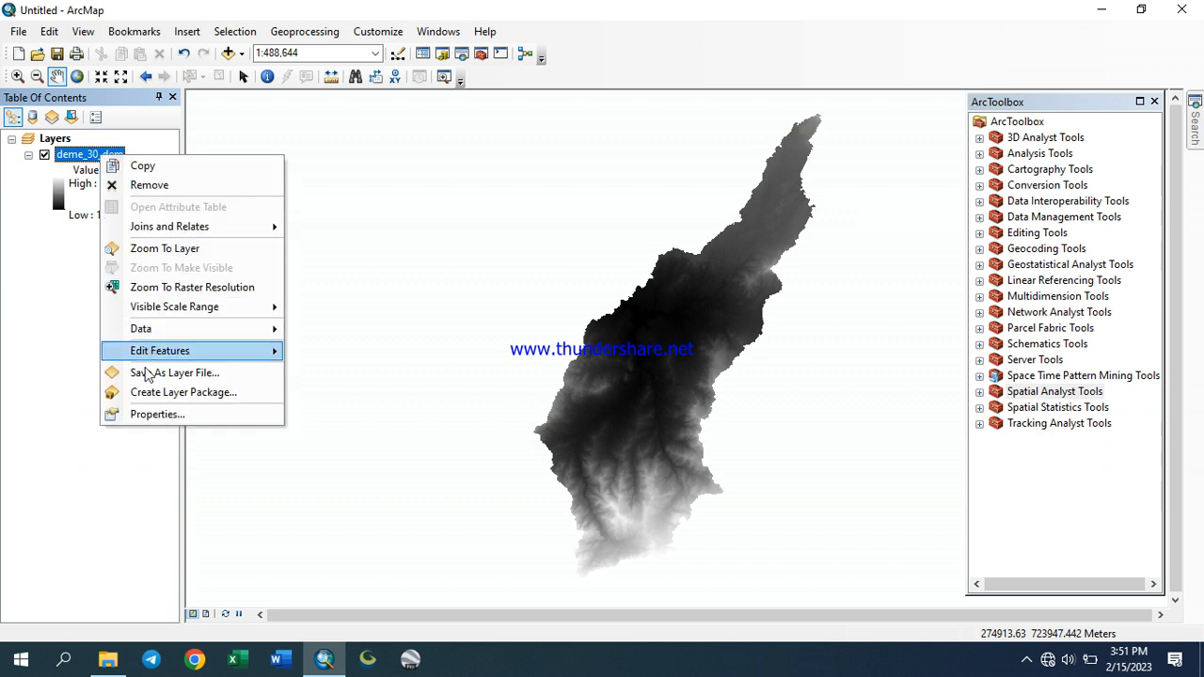
{"action": "left_click", "coordinate": [158, 415]}
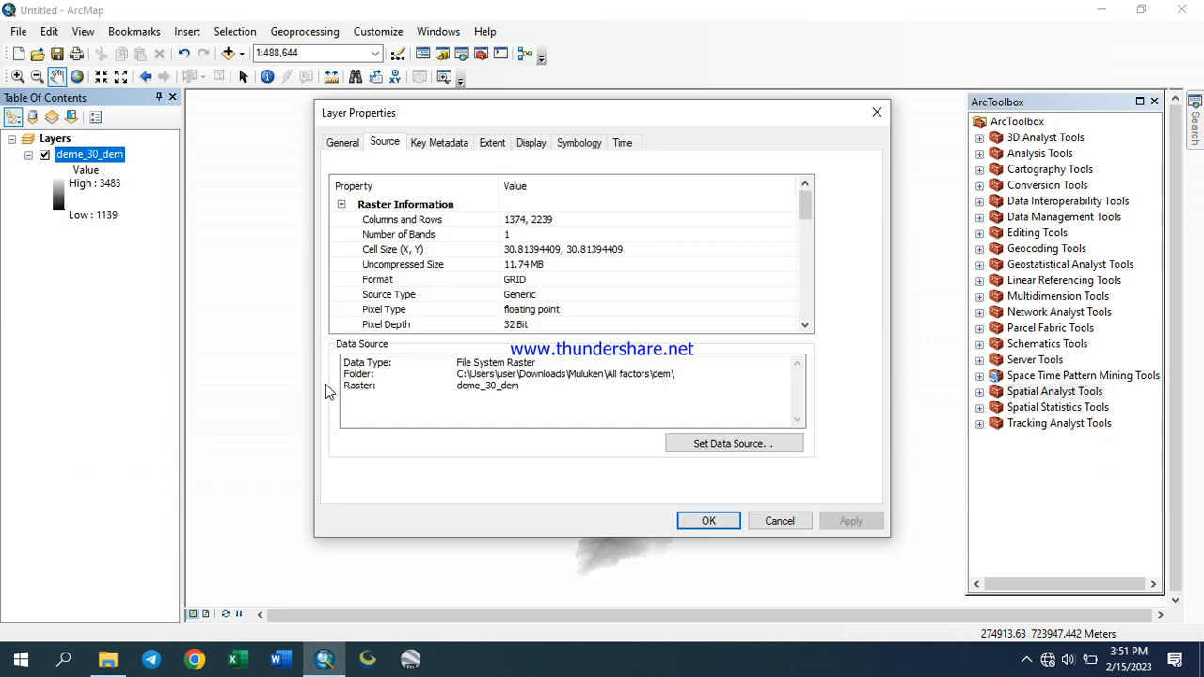
{"action": "left_click", "coordinate": [339, 143]}
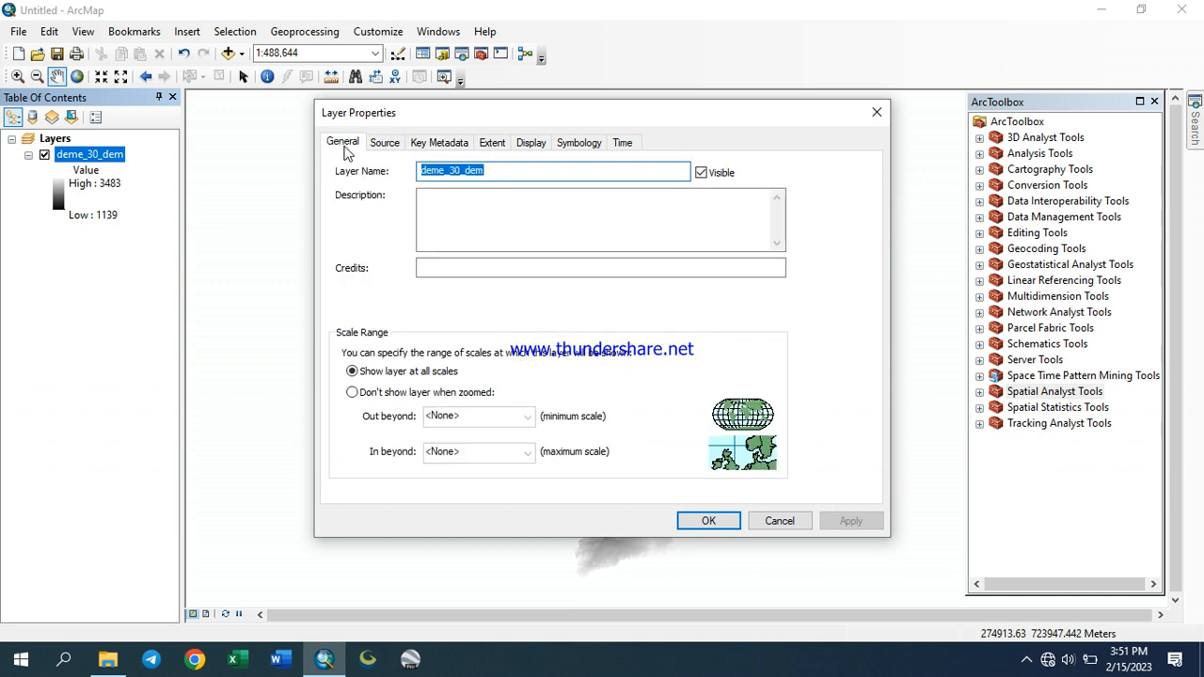
{"action": "left_click", "coordinate": [392, 144]}
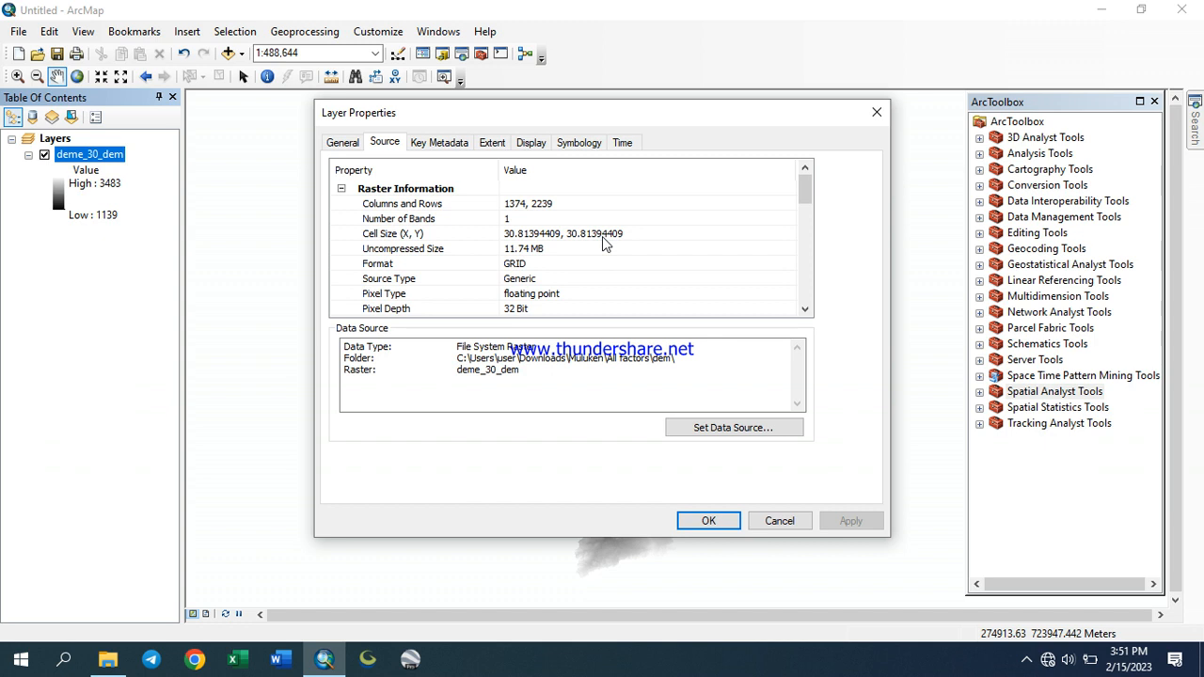
{"action": "left_click", "coordinate": [779, 521]}
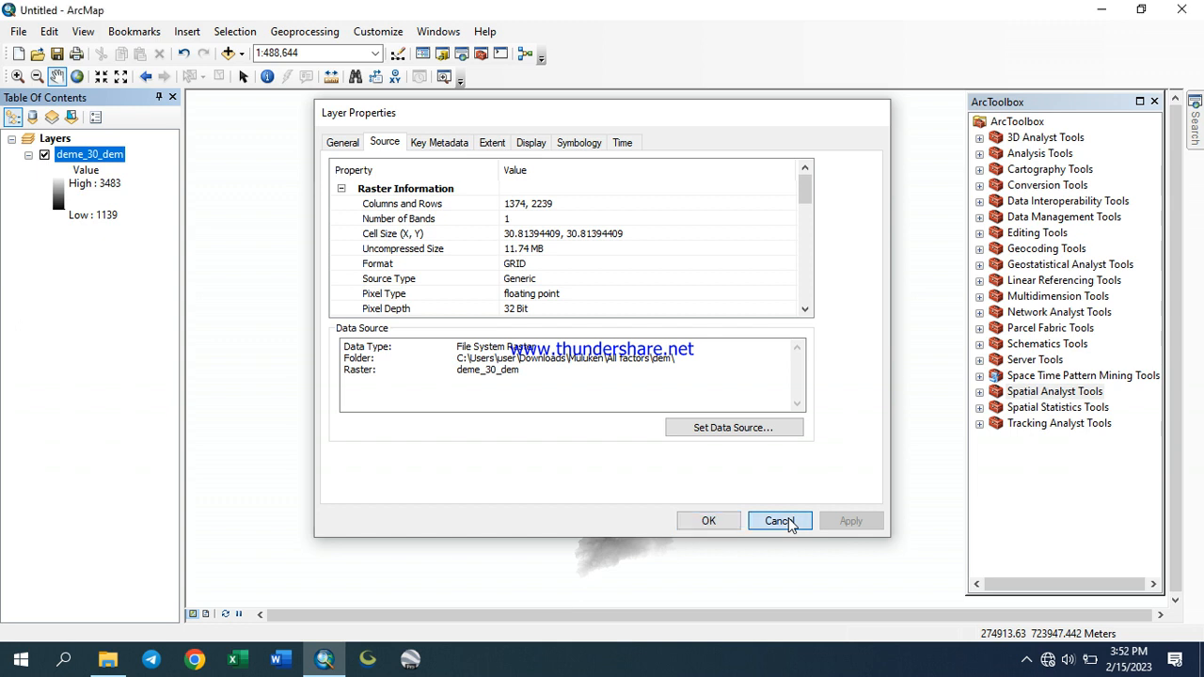
Zoom in closely on the DEM to examine its individual raster cells
{"action": "left_click_drag", "start_coordinate": [694, 412], "coordinate": [544, 402]}
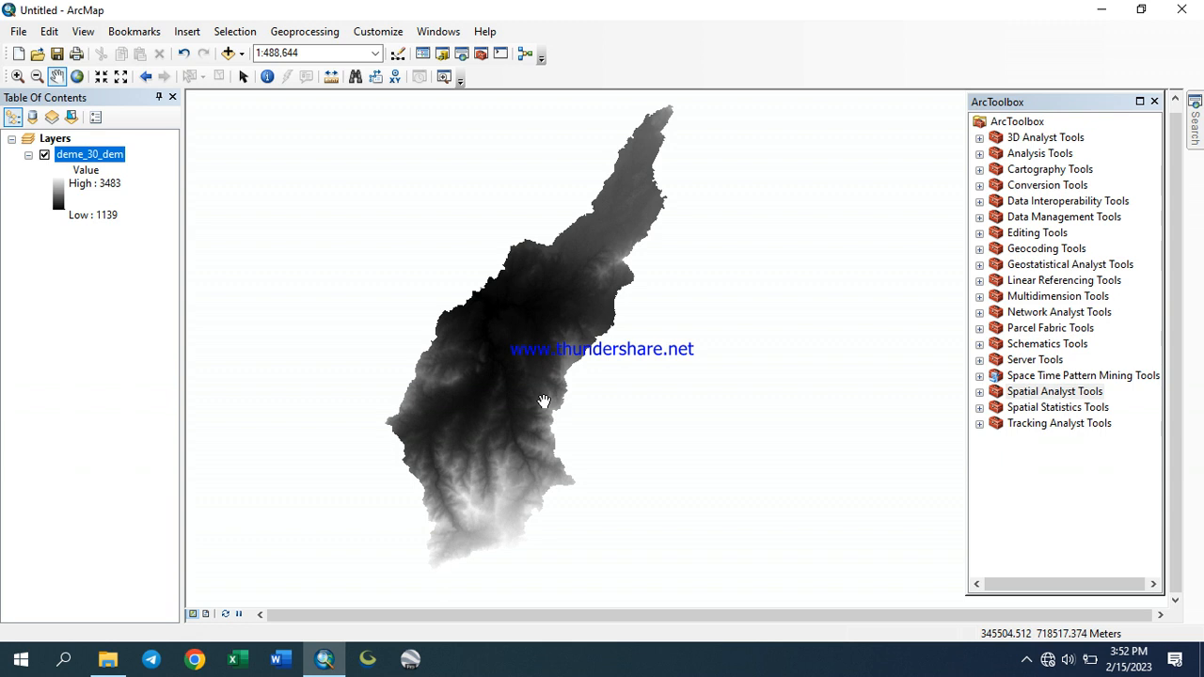
{"action": "scroll", "coordinate": [516, 333], "scroll_direction": "down", "scroll_amount": 4}
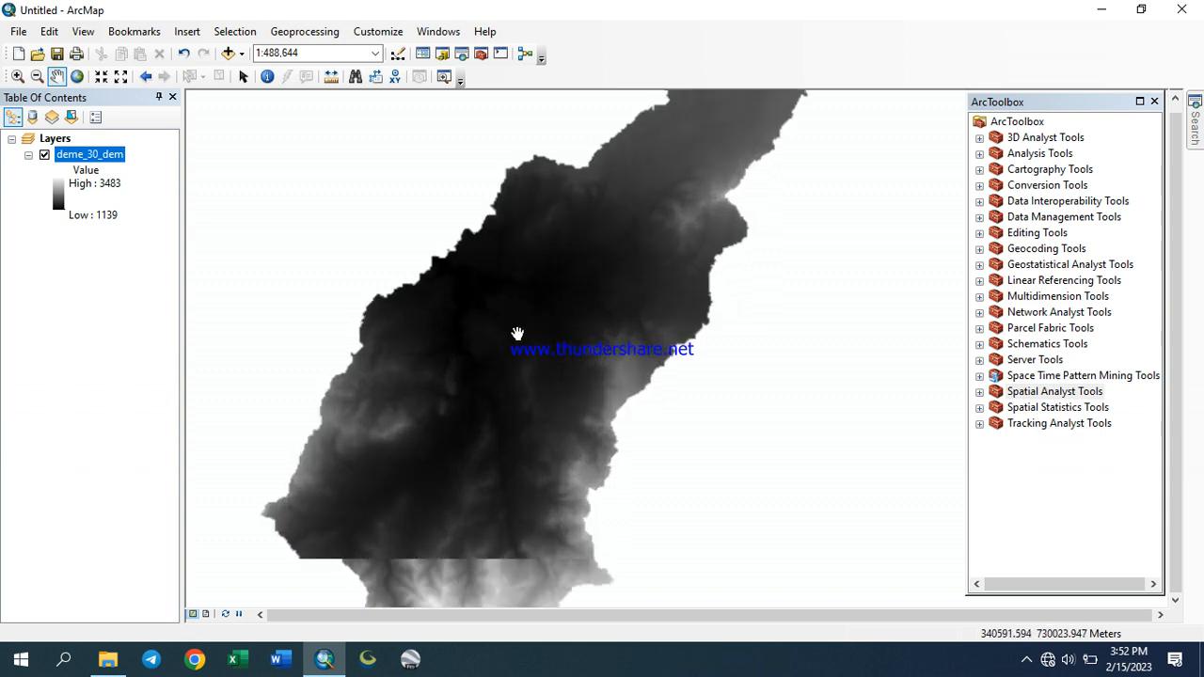
{"action": "scroll", "coordinate": [516, 354], "scroll_direction": "down", "scroll_amount": 3}
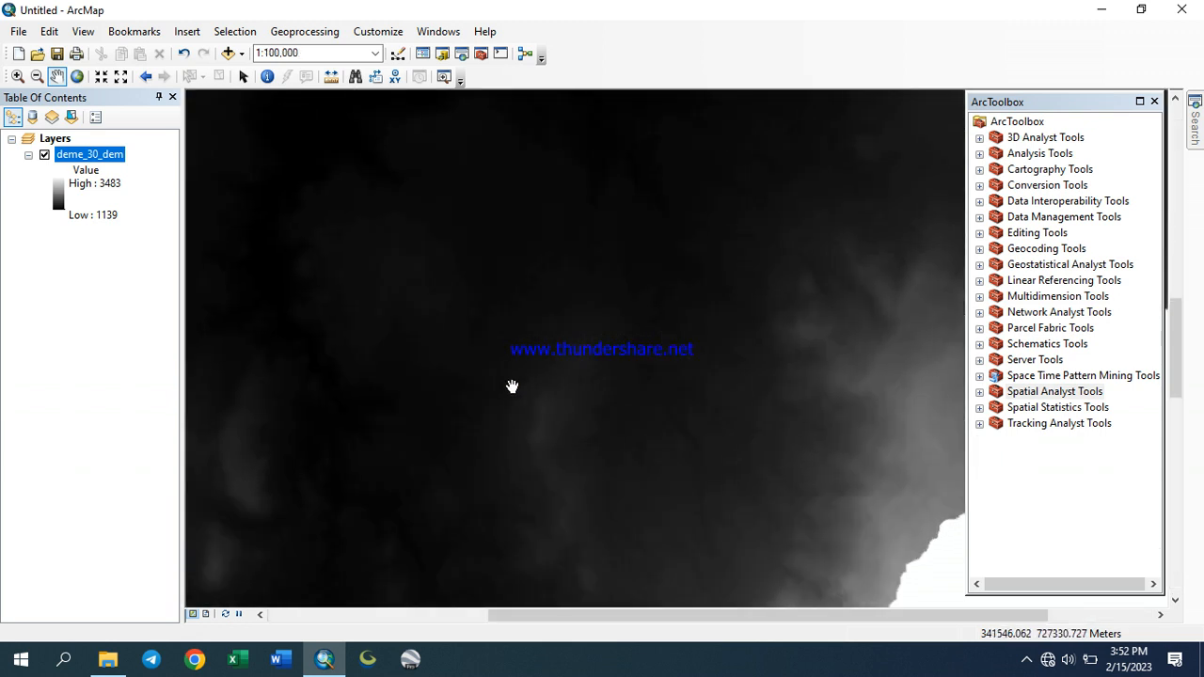
{"action": "scroll", "coordinate": [510, 389], "scroll_direction": "down", "scroll_amount": 2}
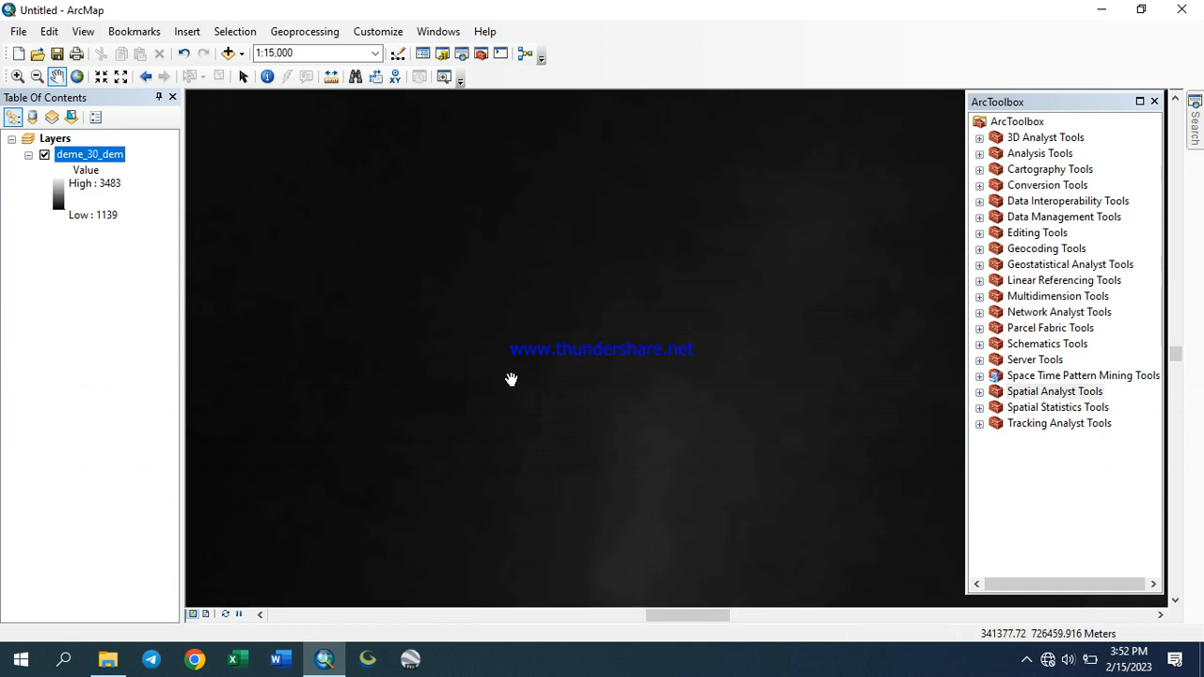
{"action": "scroll", "coordinate": [511, 379], "scroll_direction": "down", "scroll_amount": 2}
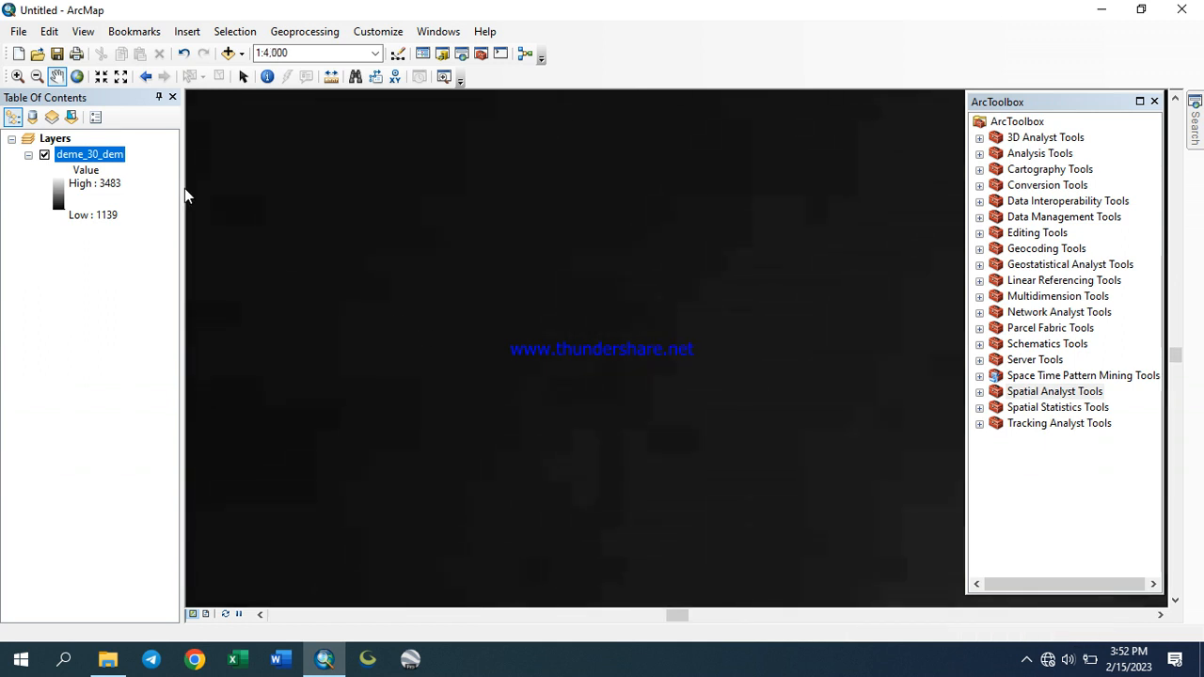
{"action": "left_click", "coordinate": [18, 76]}
{"action": "left_click_drag", "start_coordinate": [343, 212], "coordinate": [732, 393]}
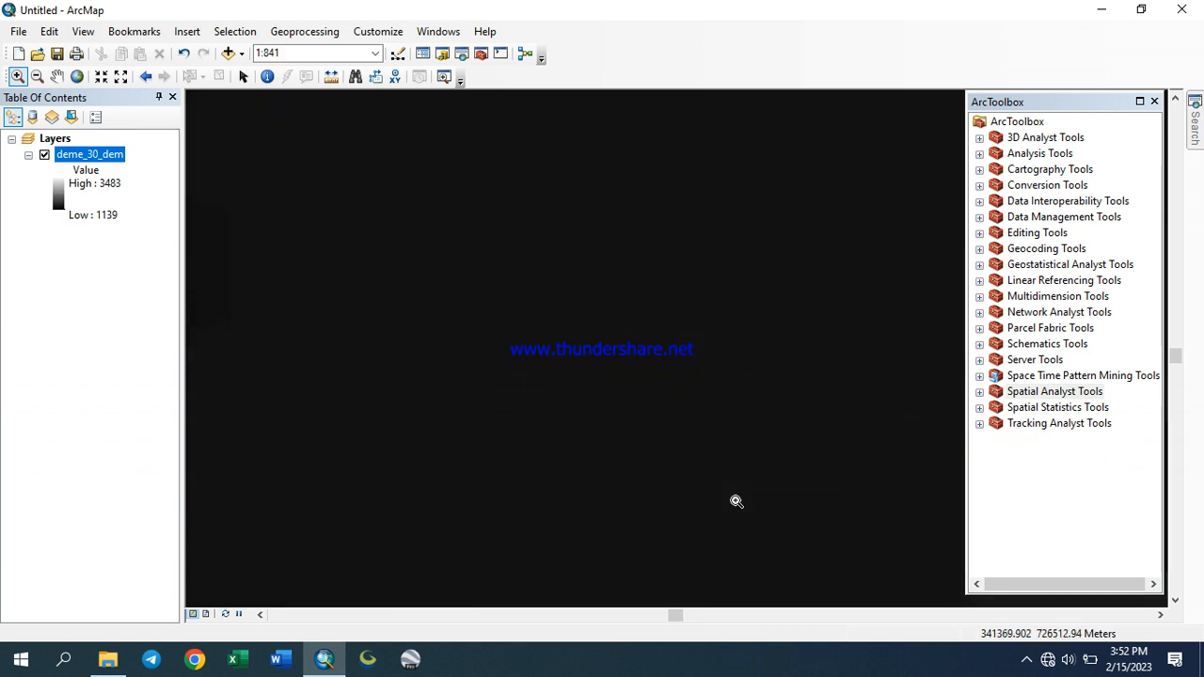
{"action": "scroll", "coordinate": [676, 376], "scroll_direction": "up", "scroll_amount": 1}
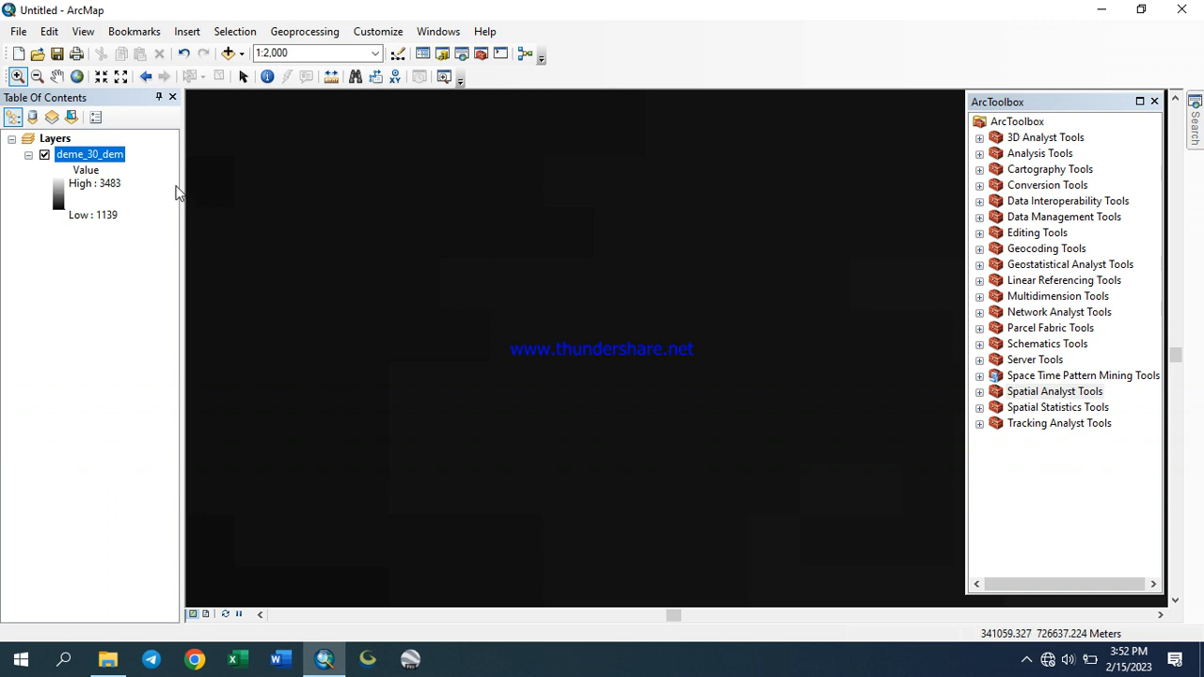
{"action": "left_click", "coordinate": [57, 76]}
{"action": "left_click_drag", "start_coordinate": [377, 185], "coordinate": [596, 330]}
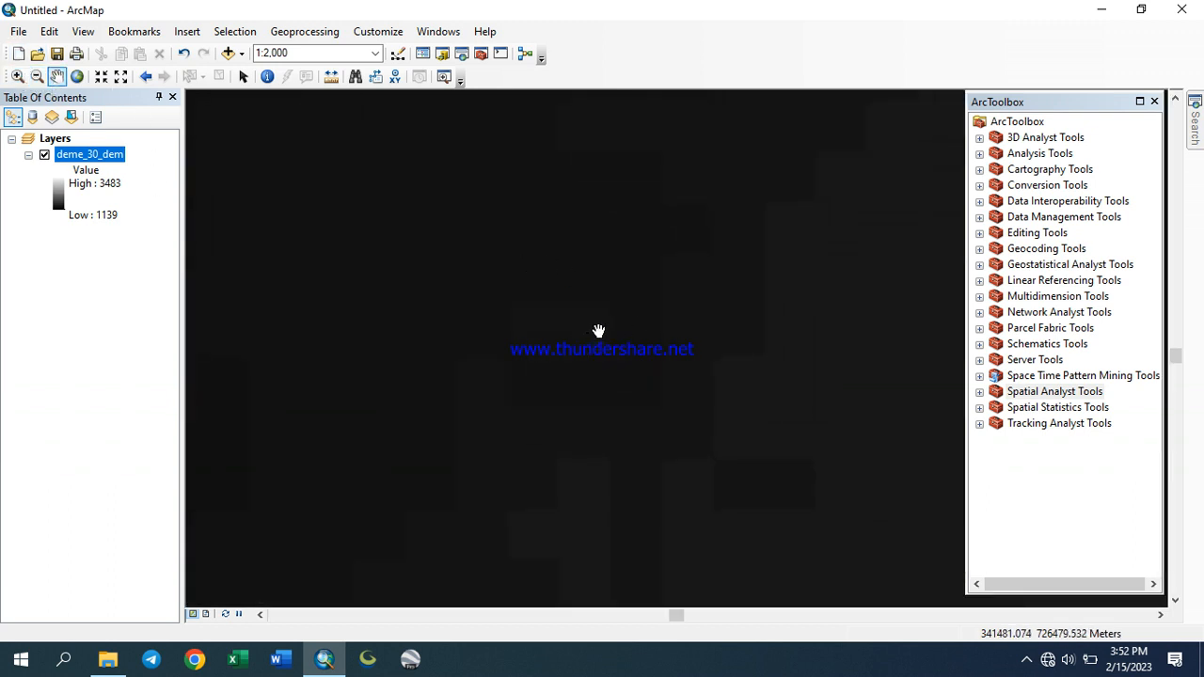
Open the Measure tool, check the distance units, and measure a cell's width with a horizontal line
{"action": "left_click", "coordinate": [331, 77]}
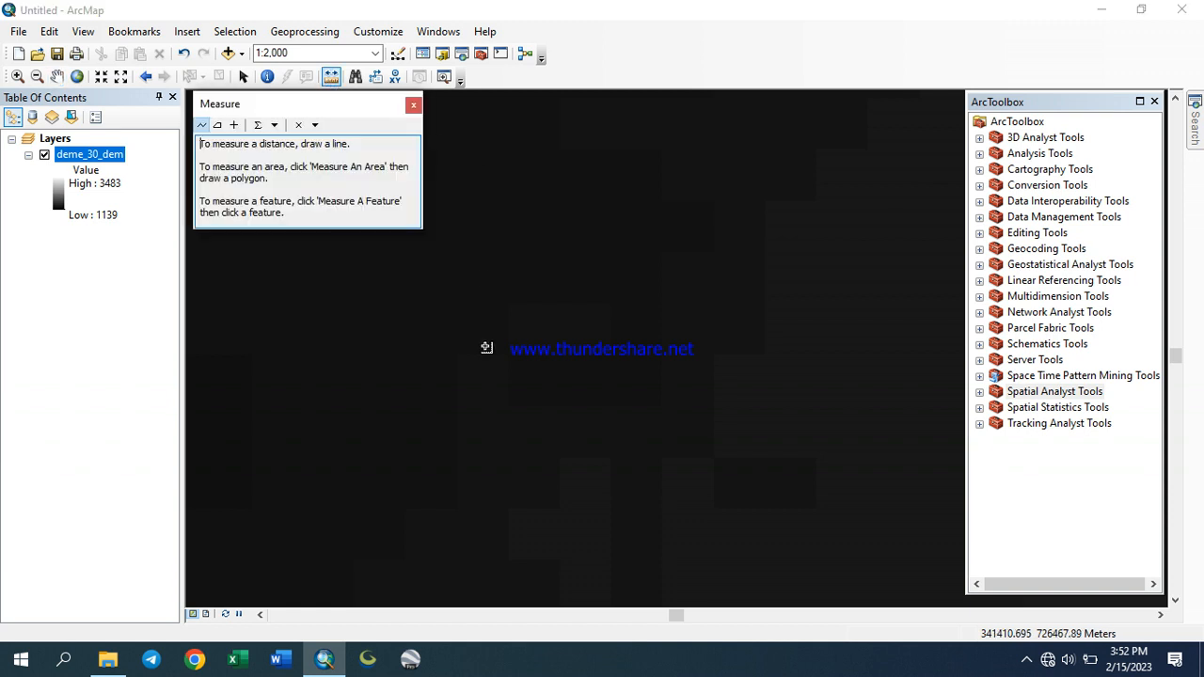
{"action": "left_click", "coordinate": [273, 125]}
{"action": "mouse_move", "coordinate": [341, 149]}
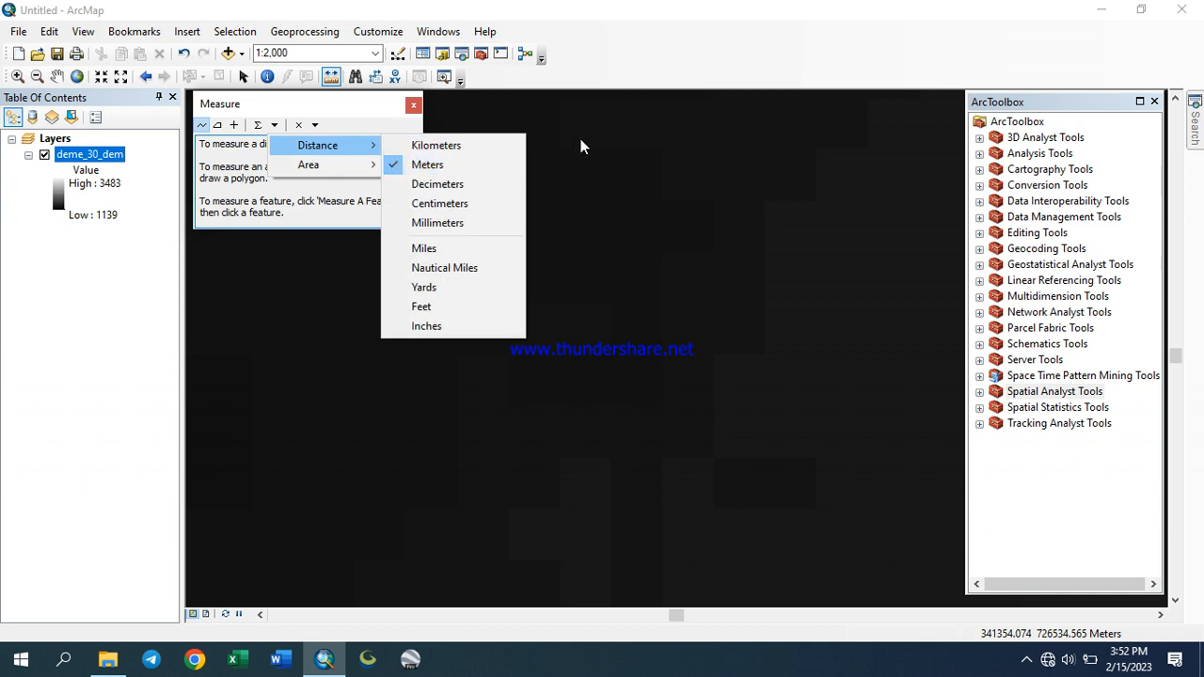
{"action": "left_click", "coordinate": [655, 78]}
{"action": "scroll", "coordinate": [522, 317], "scroll_direction": "down", "scroll_amount": 1}
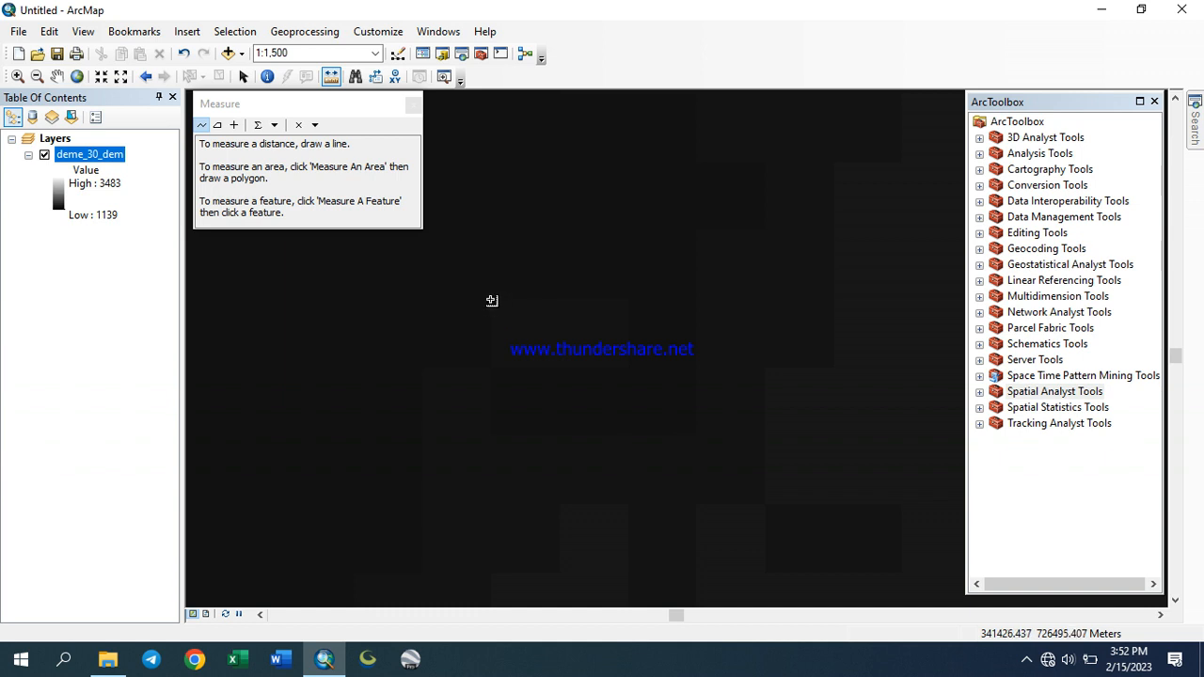
{"action": "left_click", "coordinate": [491, 300]}
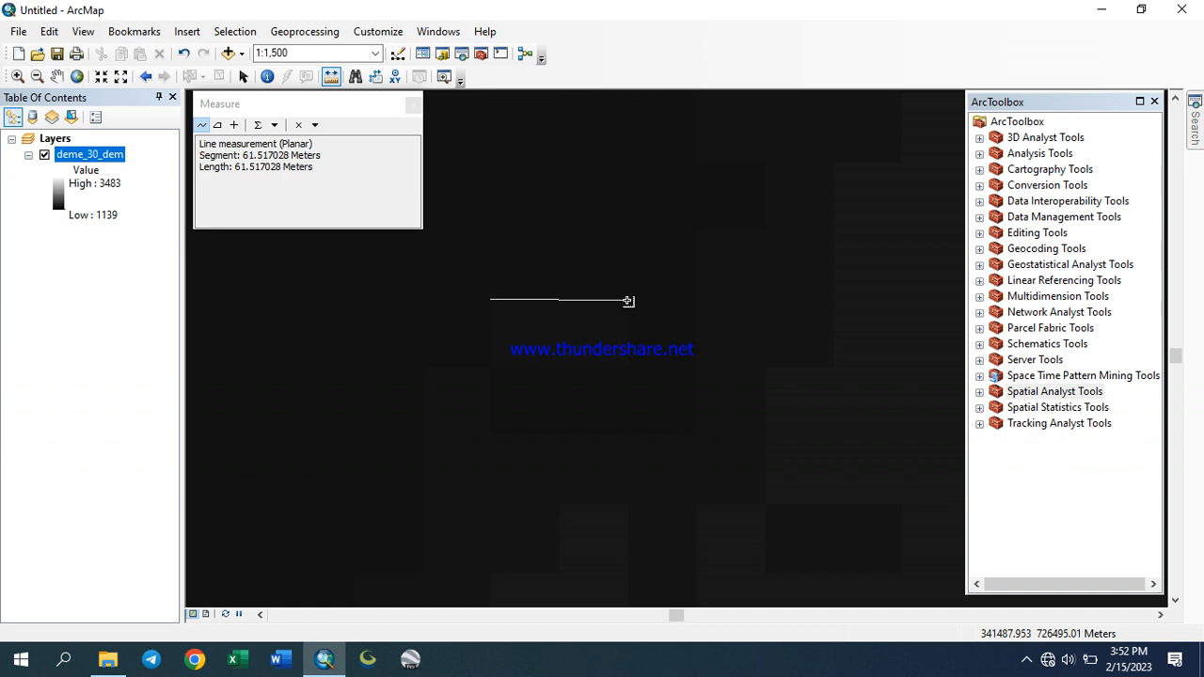
{"action": "double_click", "coordinate": [629, 301]}
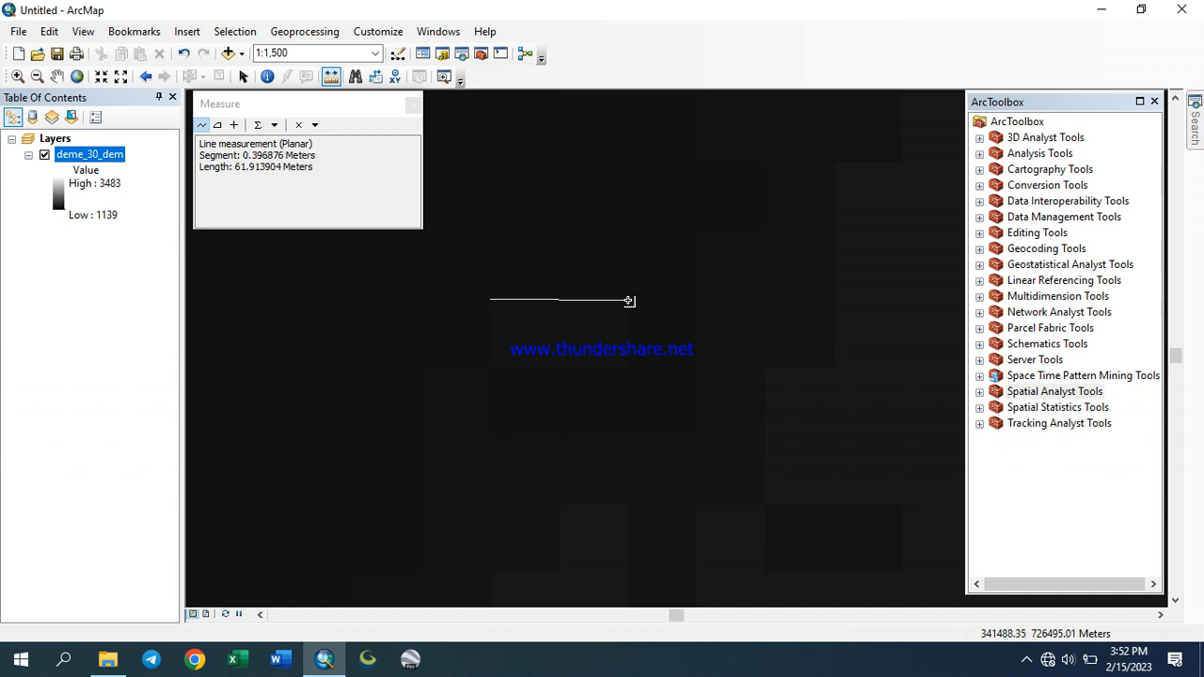
Measure a cell's height with a vertical line
{"action": "left_click", "coordinate": [562, 507]}
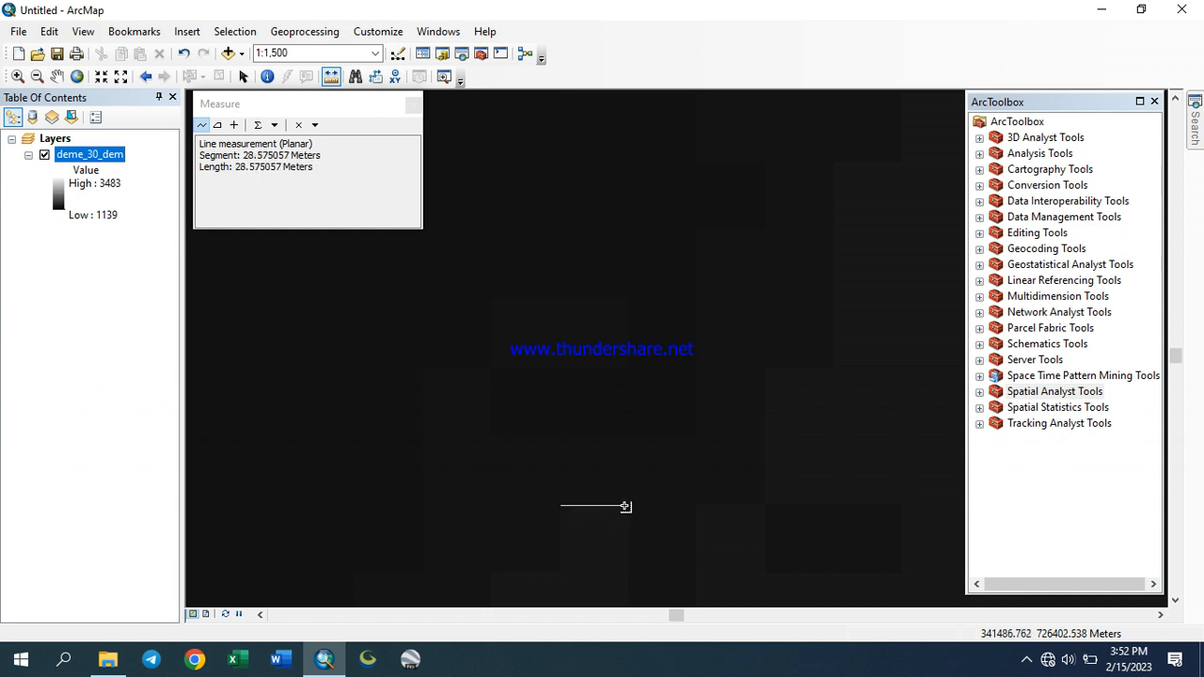
{"action": "left_click", "coordinate": [562, 512]}
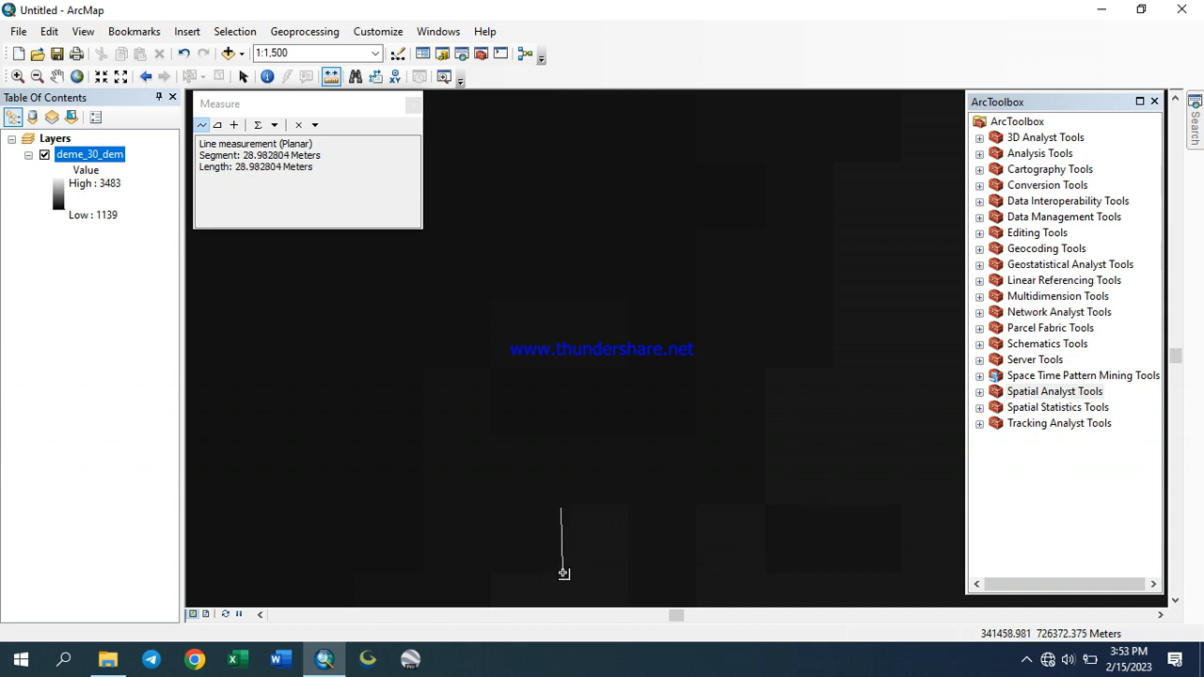
{"action": "double_click", "coordinate": [564, 571]}
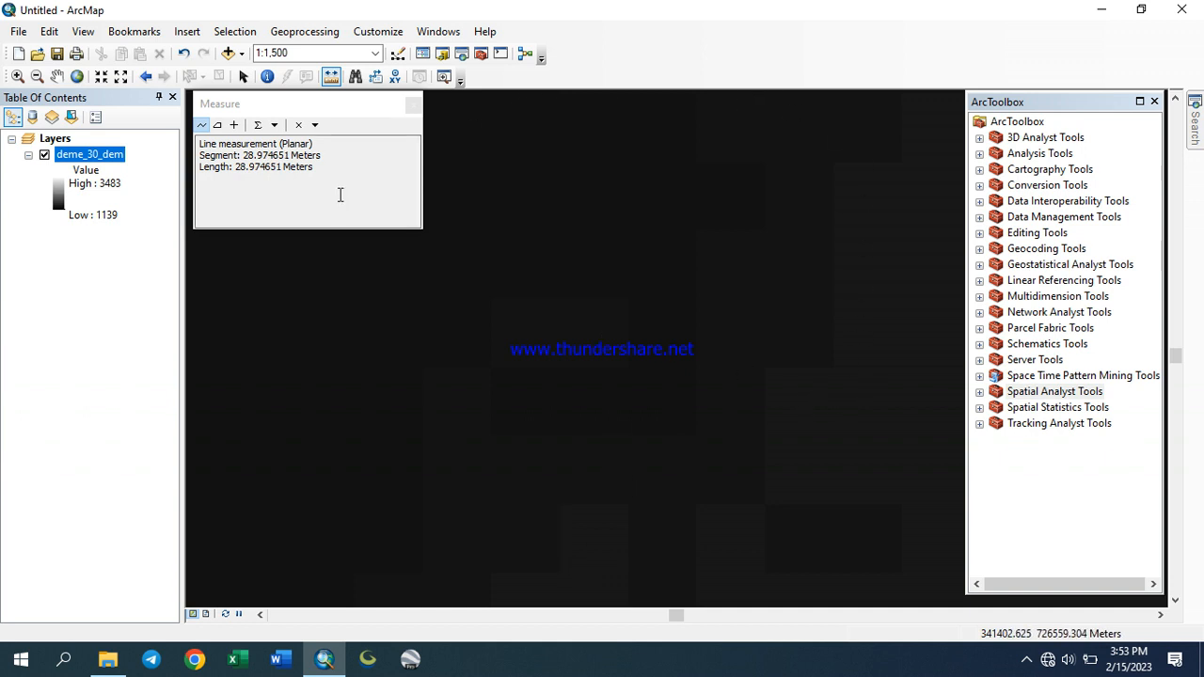
Close the Measure window and zoom back to the full extent of the DEM
{"action": "left_click", "coordinate": [414, 105]}
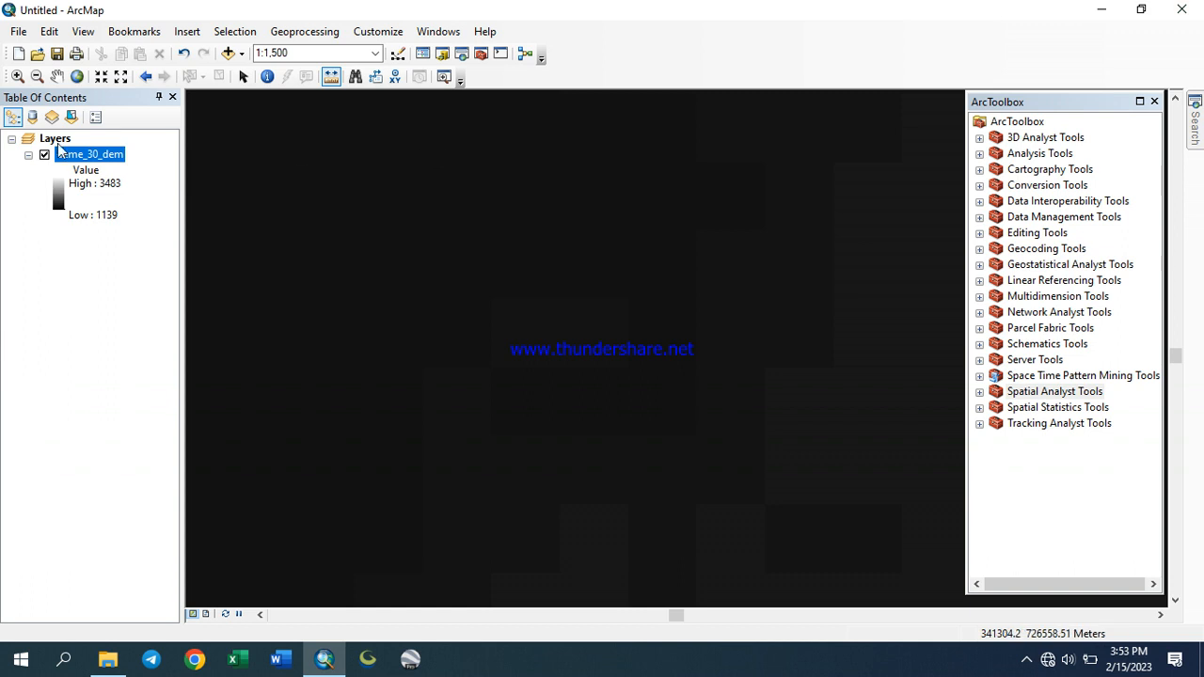
{"action": "left_click", "coordinate": [243, 76]}
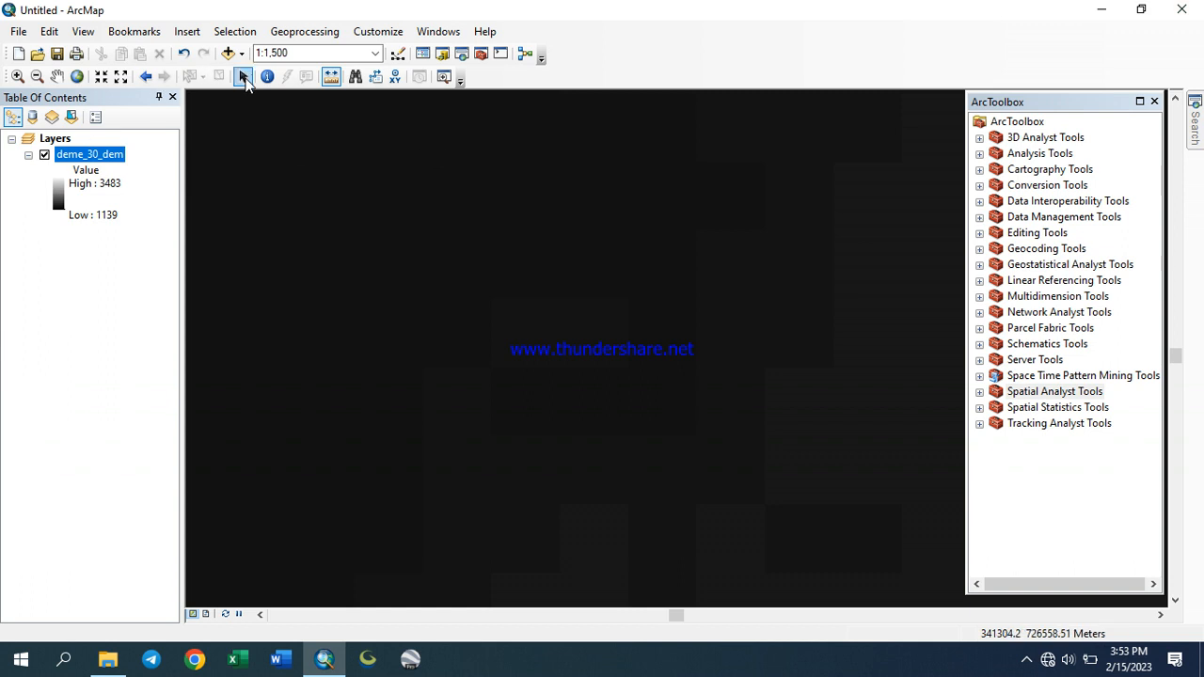
{"action": "left_click", "coordinate": [78, 76]}
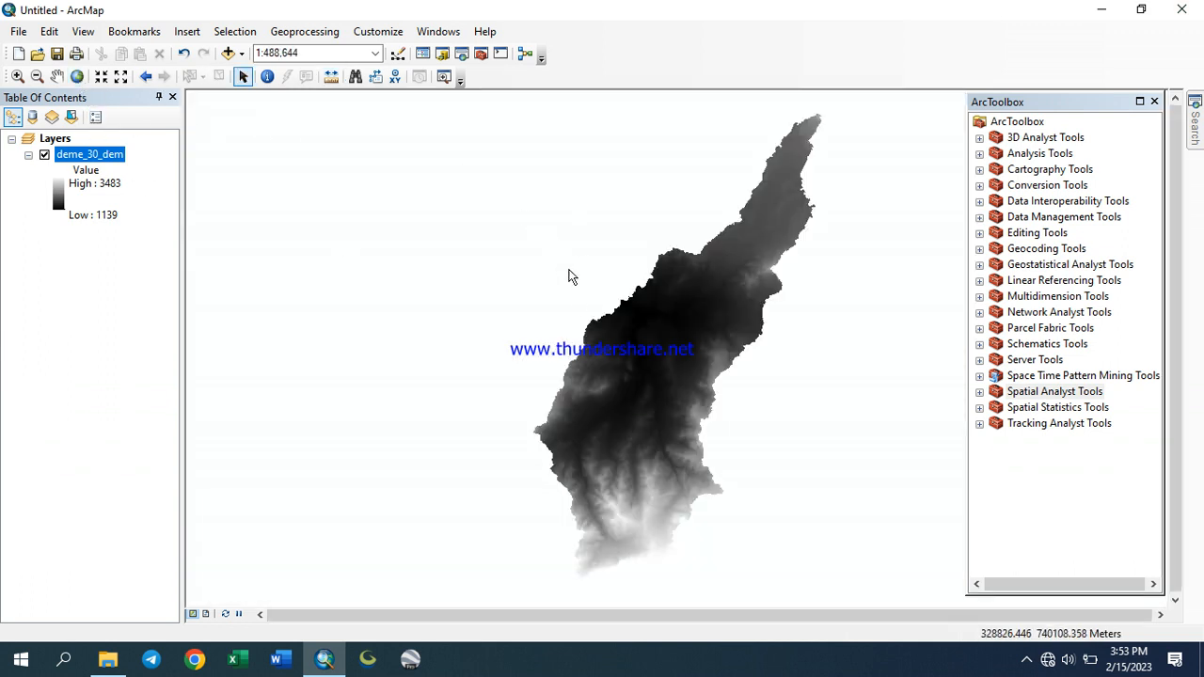
Open the Slope tool from the Surface toolset of Spatial Analyst Tools
{"action": "left_click", "coordinate": [58, 77]}
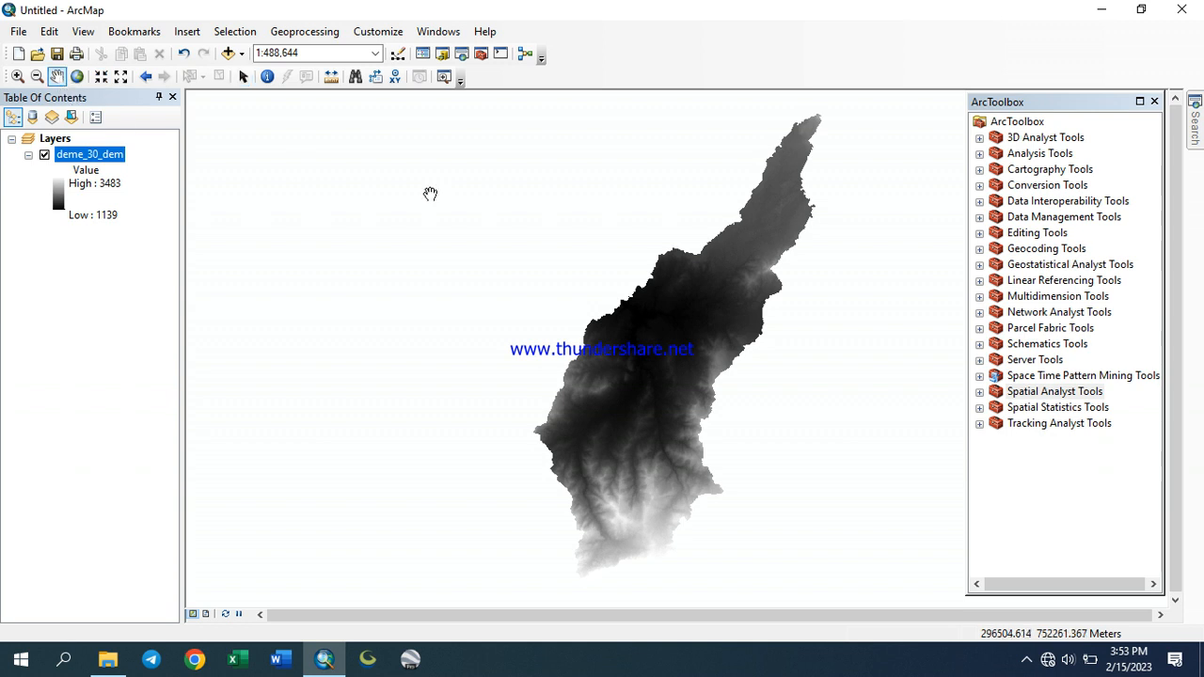
{"action": "left_click_drag", "start_coordinate": [725, 347], "coordinate": [521, 329]}
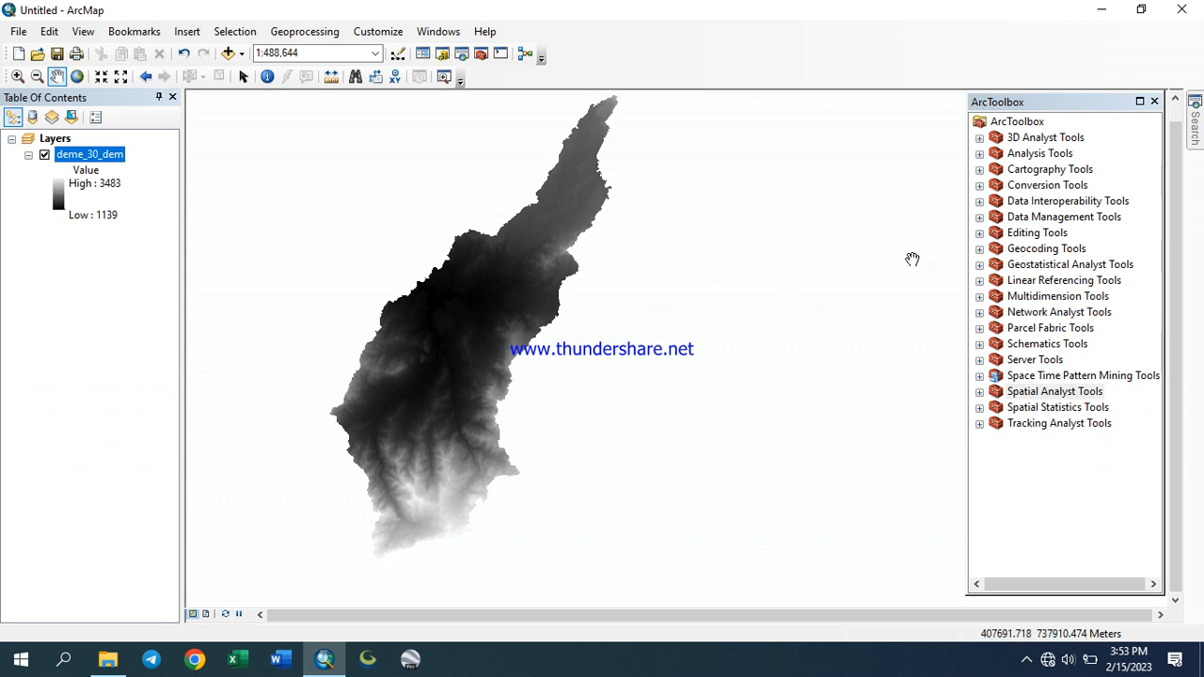
{"action": "left_click", "coordinate": [980, 393]}
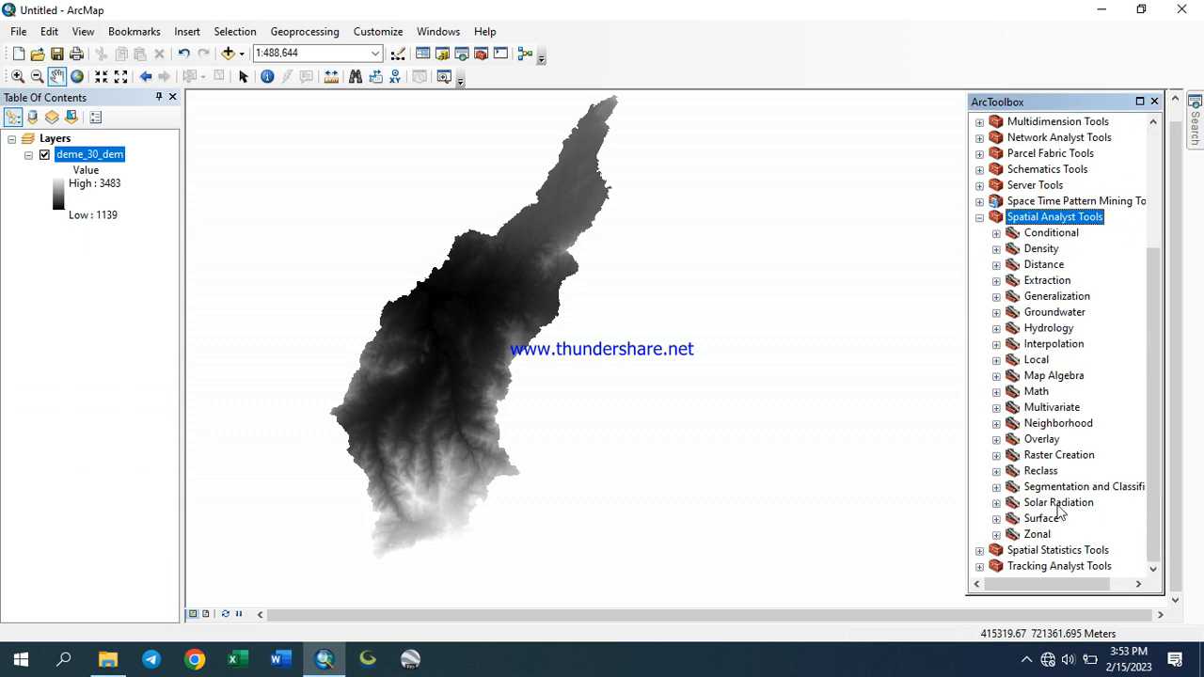
{"action": "left_click", "coordinate": [996, 520]}
{"action": "left_click", "coordinate": [1054, 520]}
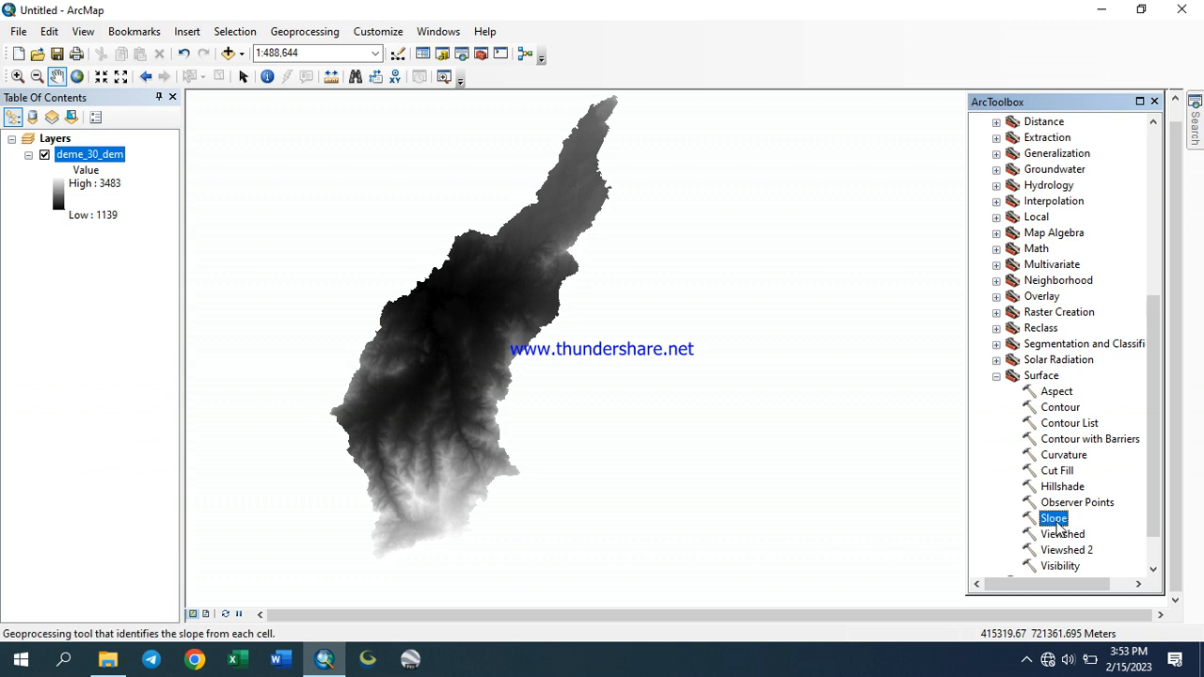
{"action": "double_click", "coordinate": [1054, 520]}
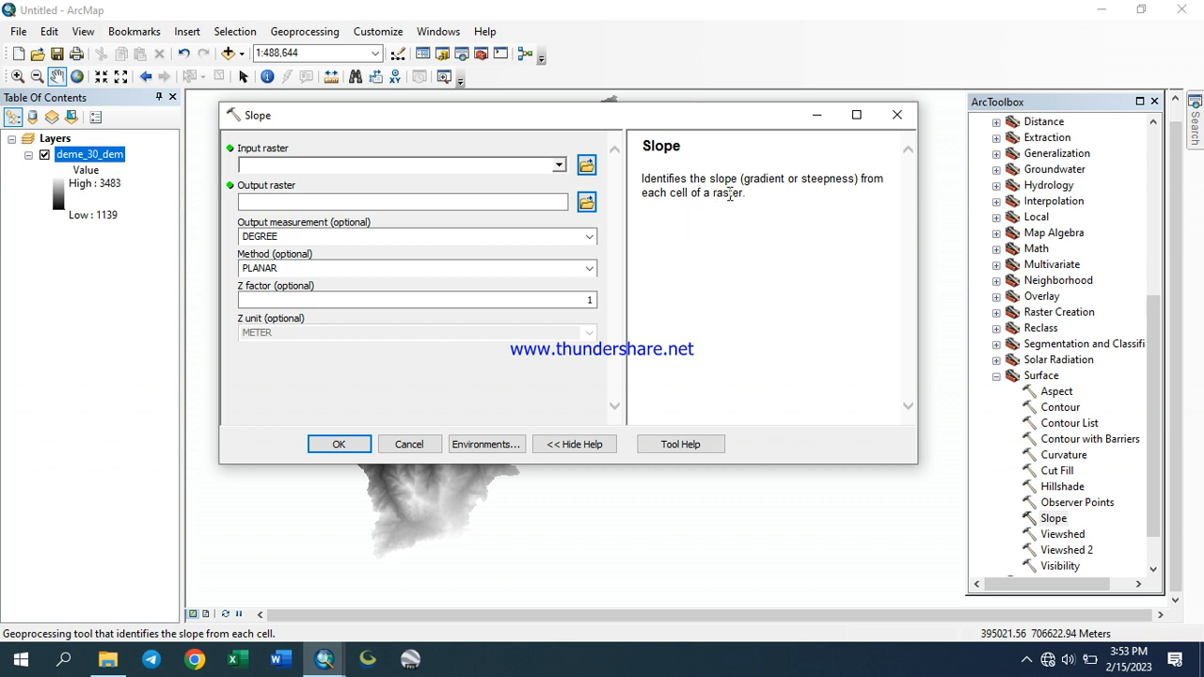
Open the Slope tool help and read the How Slope works page on planar and geodesic calculation methods
{"action": "left_click", "coordinate": [679, 444]}
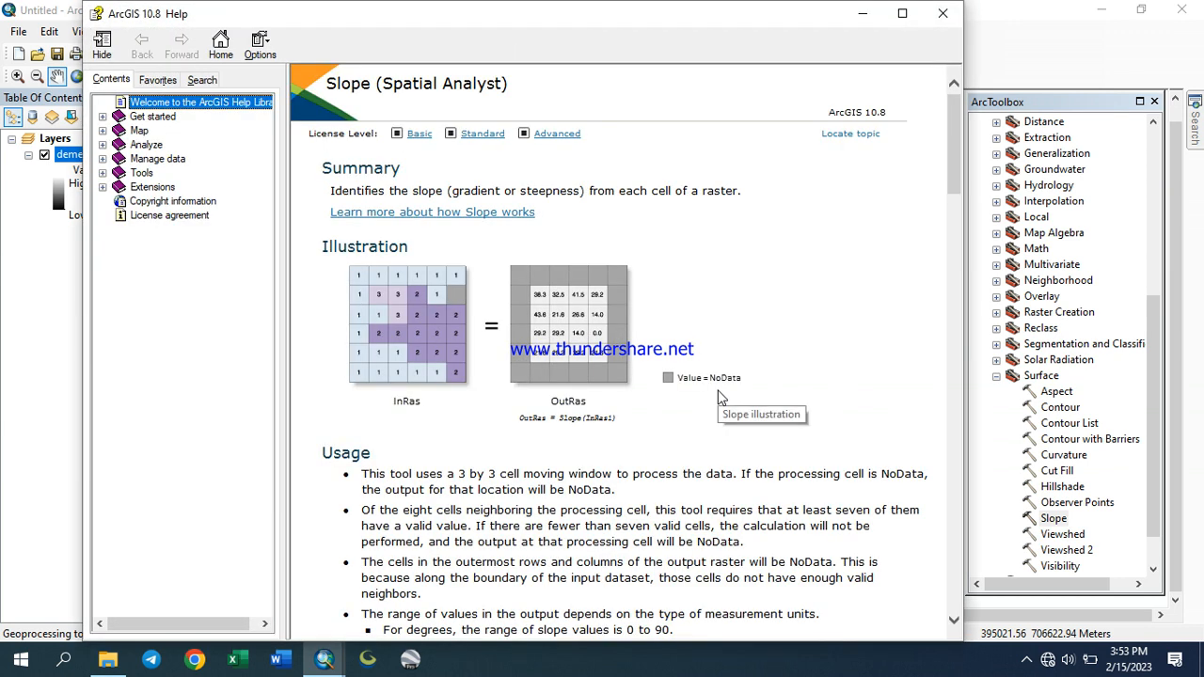
{"action": "left_click", "coordinate": [441, 212]}
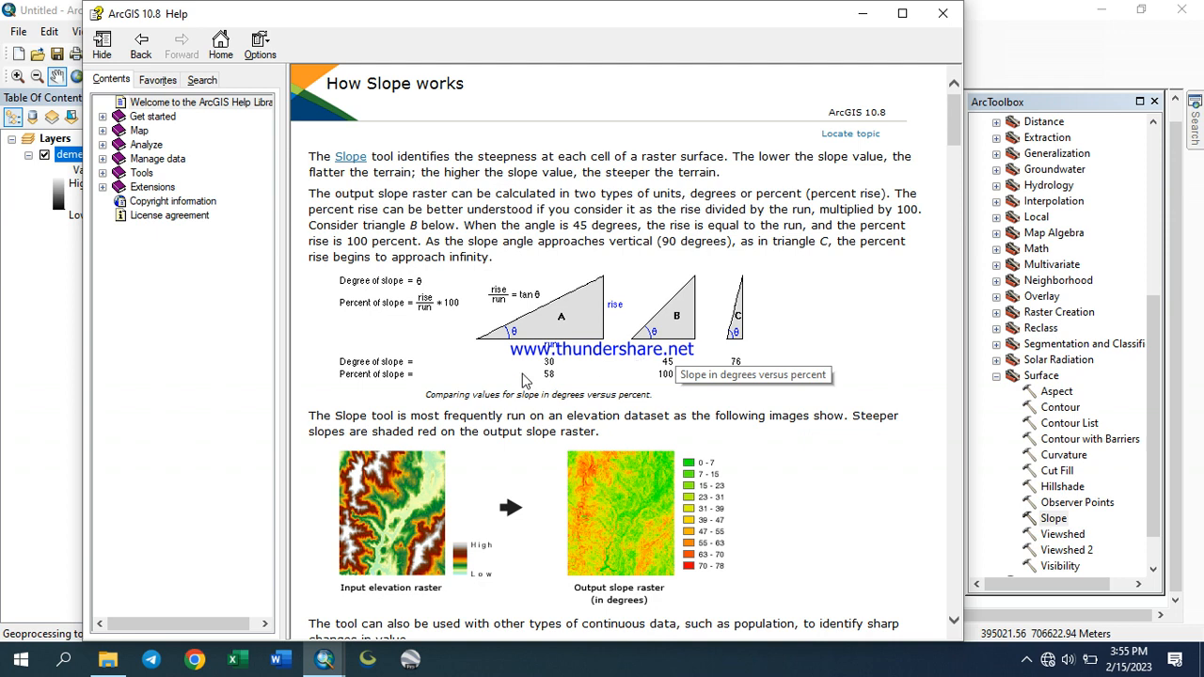
{"action": "scroll", "coordinate": [498, 387], "scroll_direction": "down", "scroll_amount": 3}
{"action": "scroll", "coordinate": [470, 358], "scroll_direction": "up", "scroll_amount": 3}
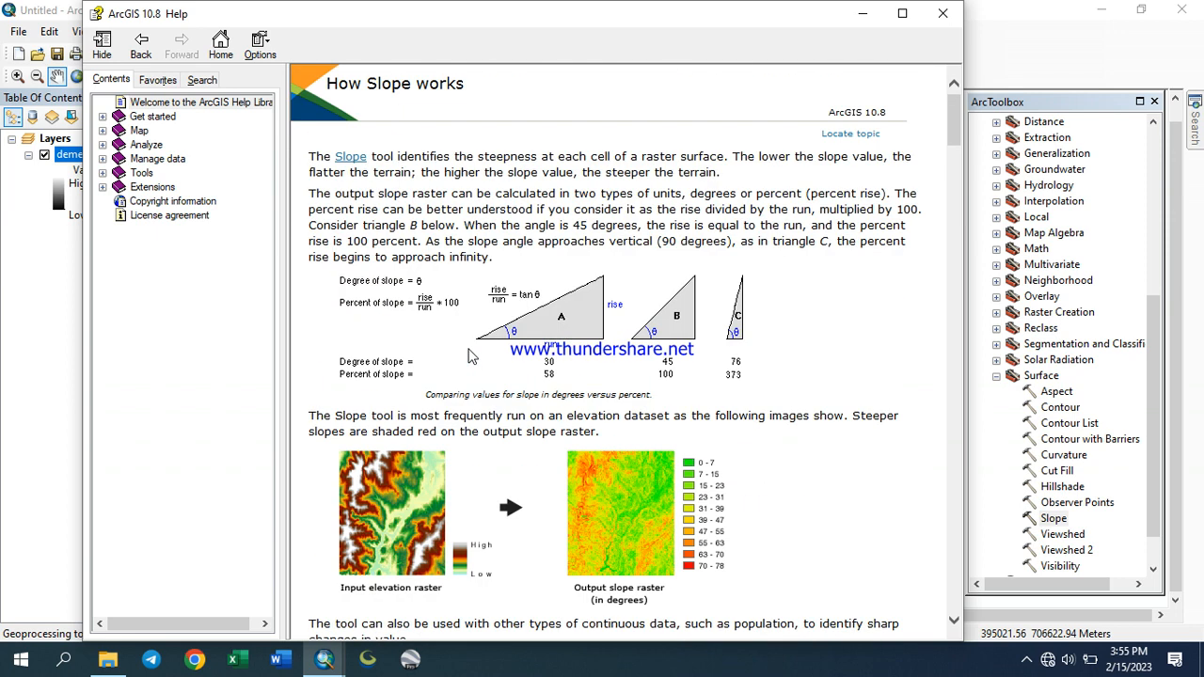
{"action": "scroll", "coordinate": [470, 358], "scroll_direction": "down", "scroll_amount": 3}
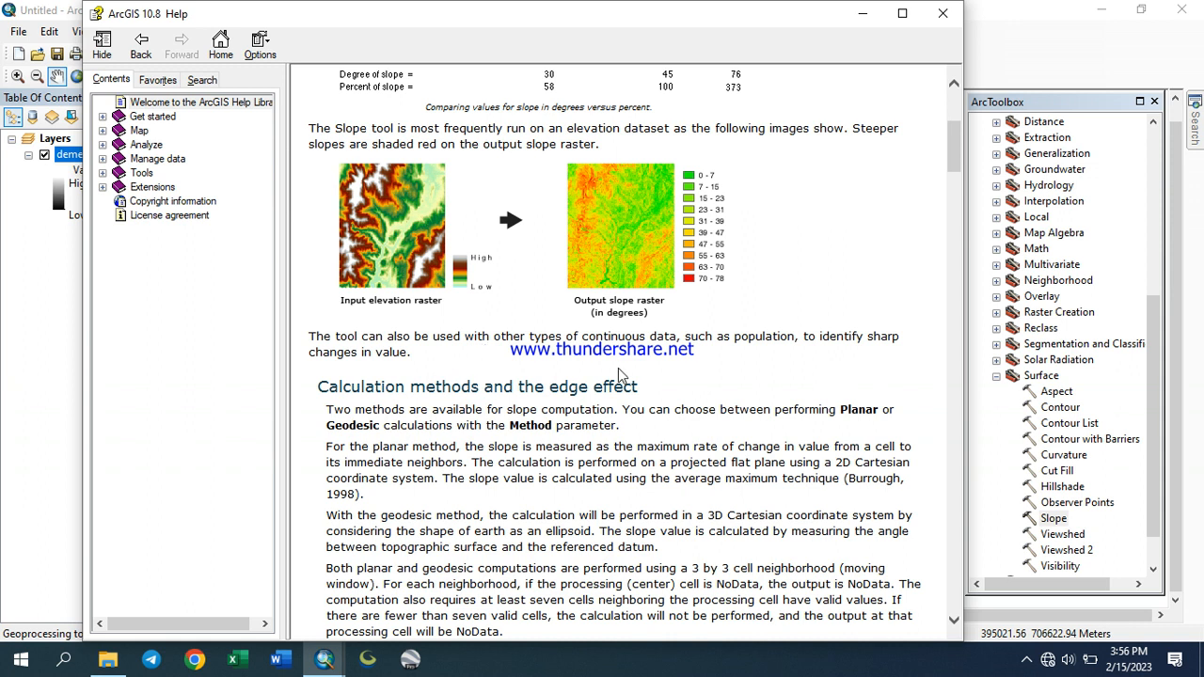
{"action": "scroll", "coordinate": [621, 379], "scroll_direction": "down", "scroll_amount": 10}
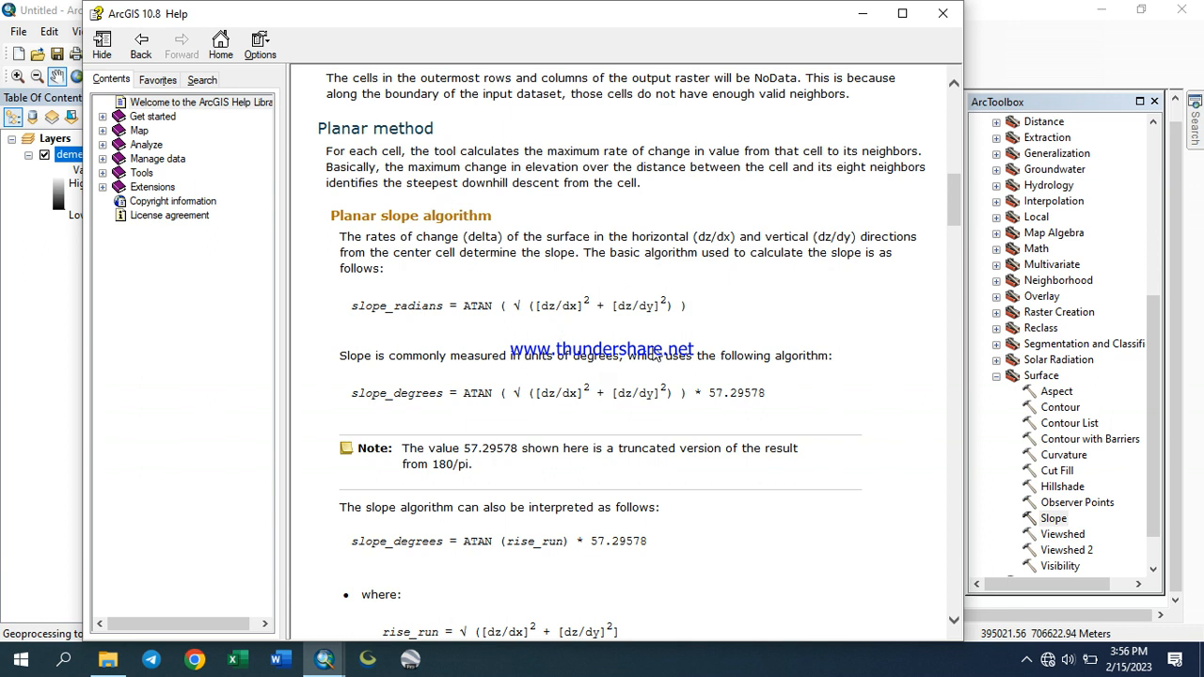
{"action": "scroll", "coordinate": [544, 339], "scroll_direction": "down", "scroll_amount": 11}
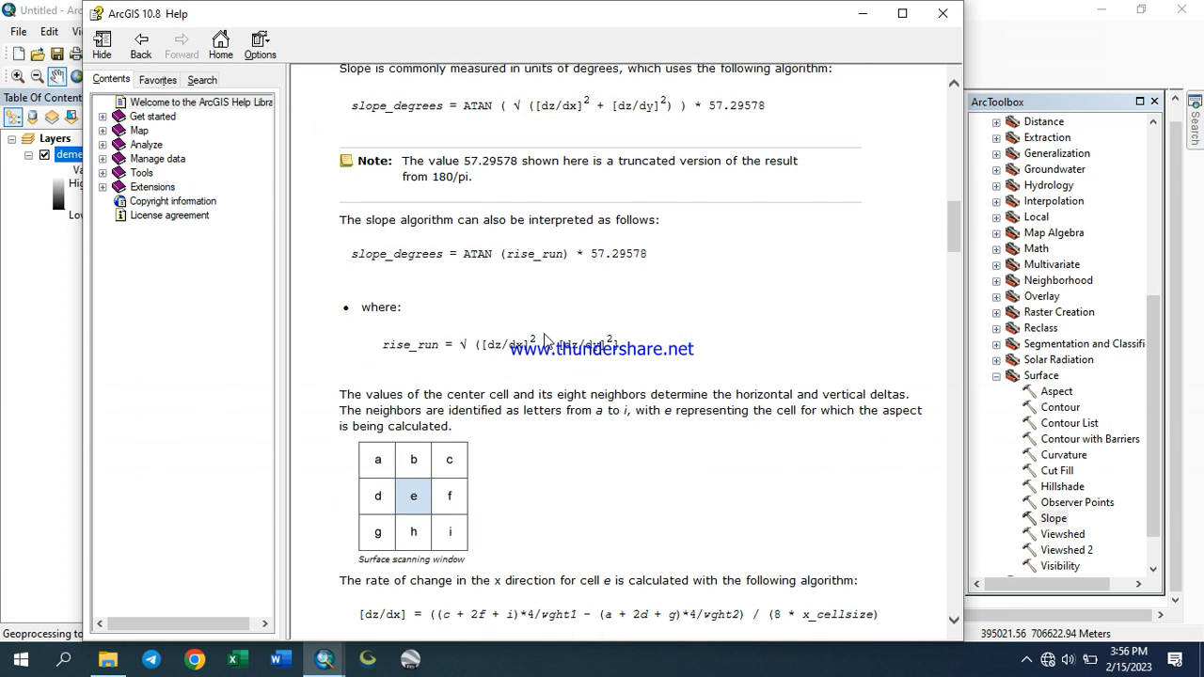
{"action": "scroll", "coordinate": [545, 341], "scroll_direction": "down", "scroll_amount": 11}
{"action": "scroll", "coordinate": [545, 341], "scroll_direction": "up", "scroll_amount": 7}
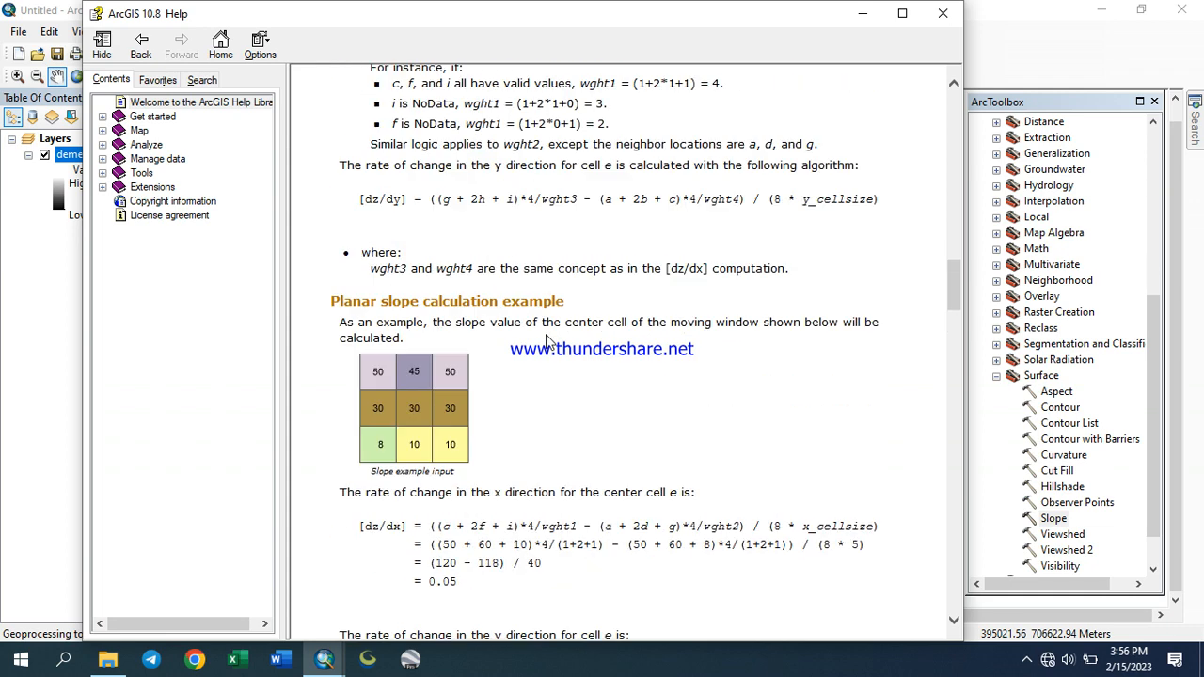
{"action": "scroll", "coordinate": [545, 340], "scroll_direction": "down", "scroll_amount": 7}
{"action": "scroll", "coordinate": [545, 341], "scroll_direction": "up", "scroll_amount": 13}
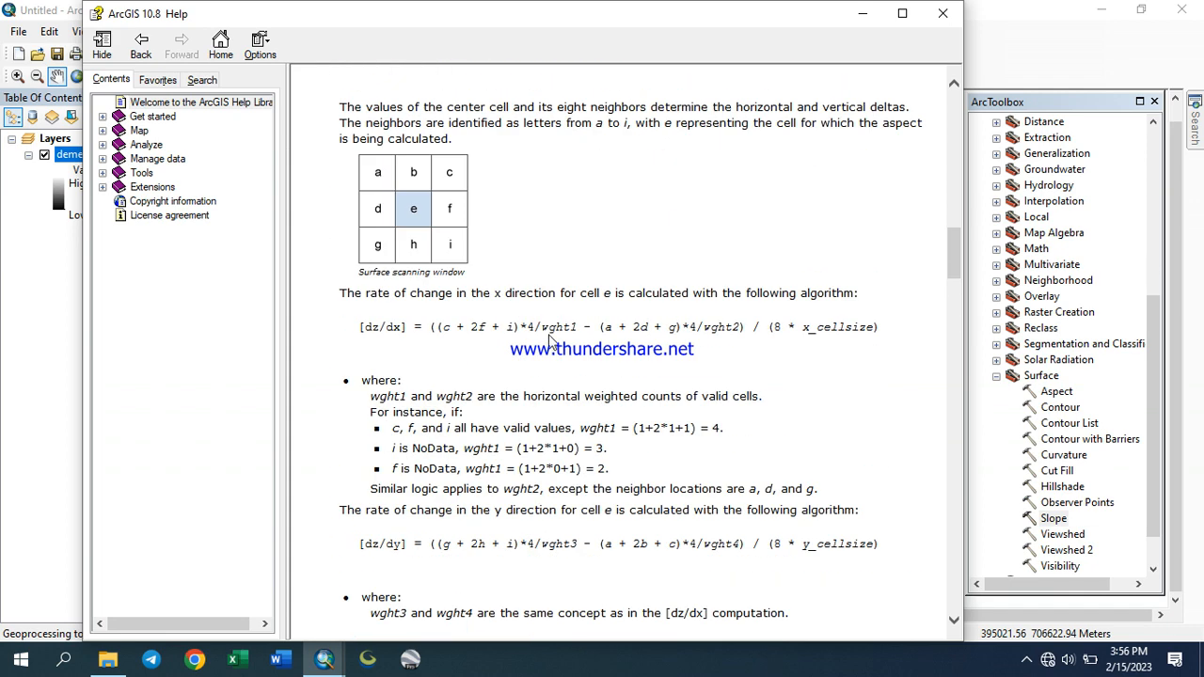
{"action": "scroll", "coordinate": [550, 340], "scroll_direction": "down", "scroll_amount": 6}
{"action": "scroll", "coordinate": [552, 339], "scroll_direction": "down", "scroll_amount": 10}
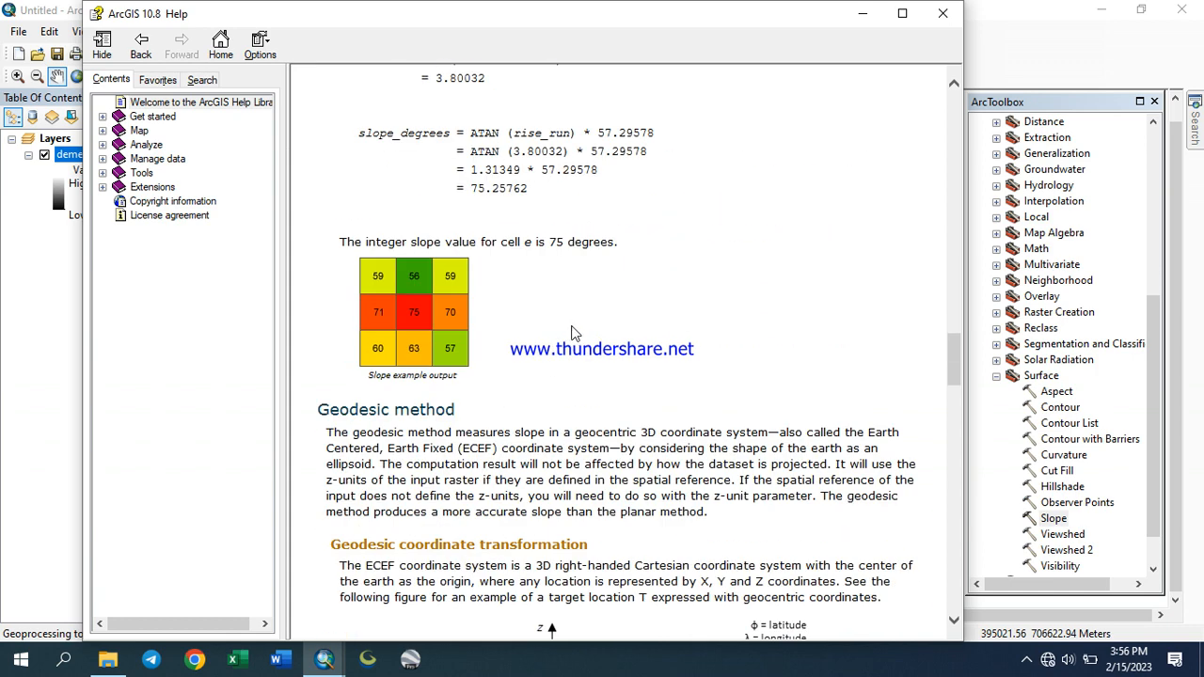
{"action": "scroll", "coordinate": [490, 344], "scroll_direction": "down", "scroll_amount": 6}
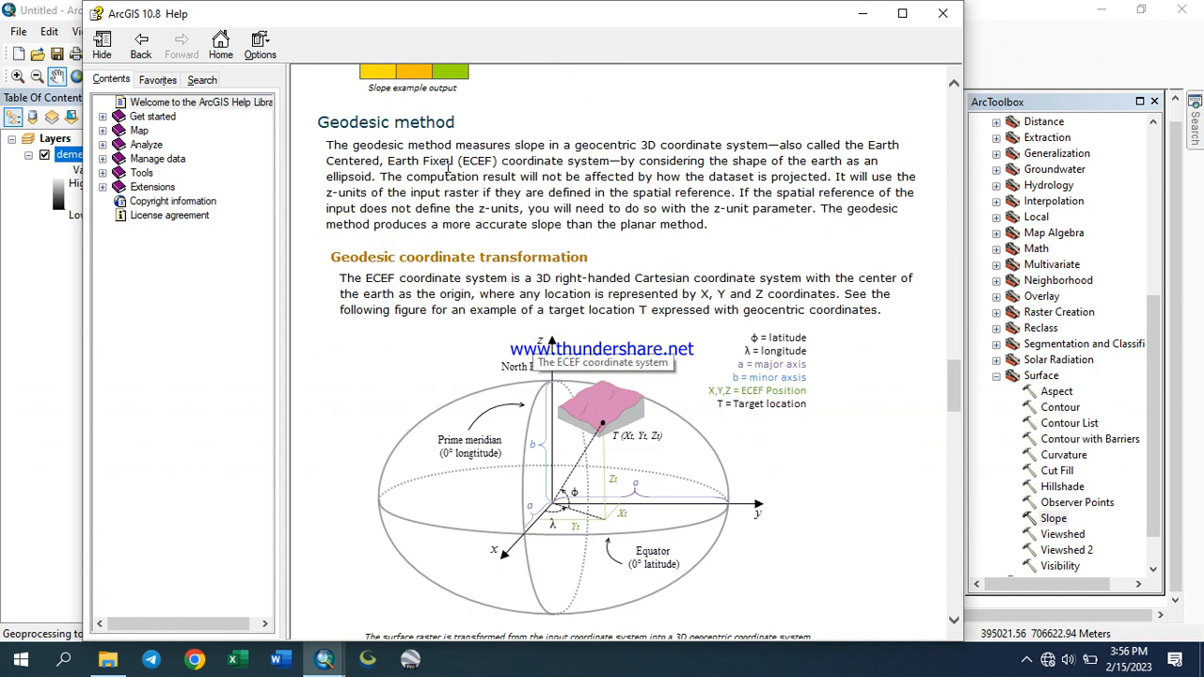
{"action": "scroll", "coordinate": [533, 339], "scroll_direction": "down", "scroll_amount": 15}
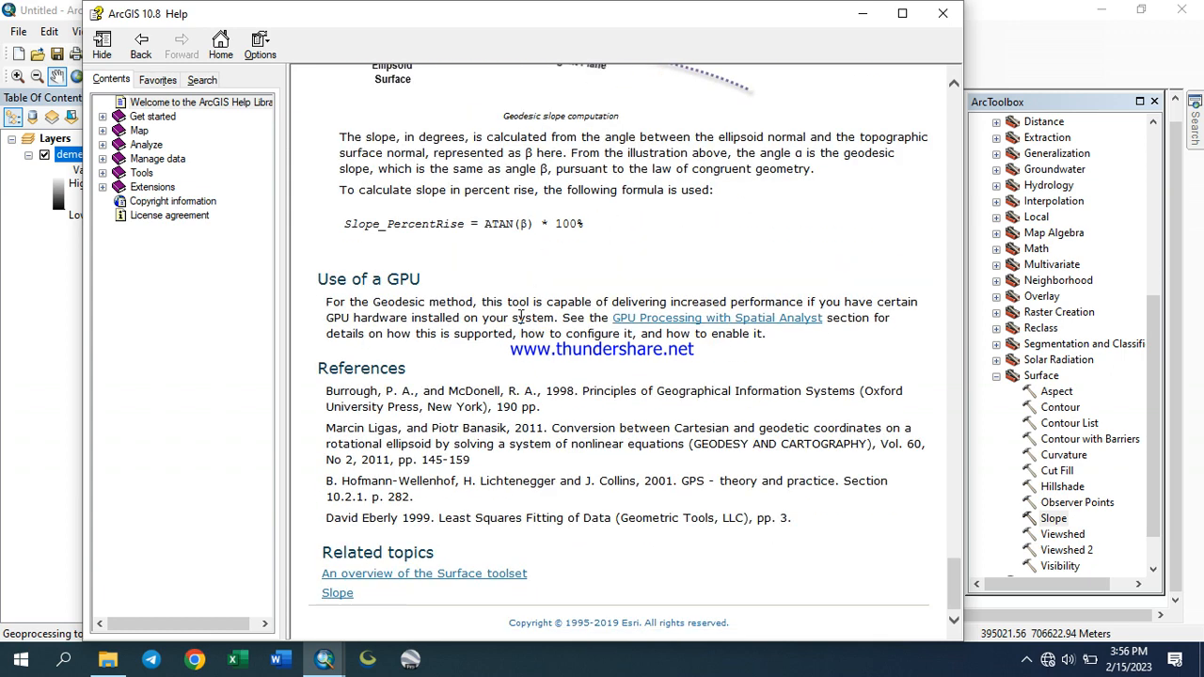
{"action": "scroll", "coordinate": [522, 312], "scroll_direction": "up", "scroll_amount": 10}
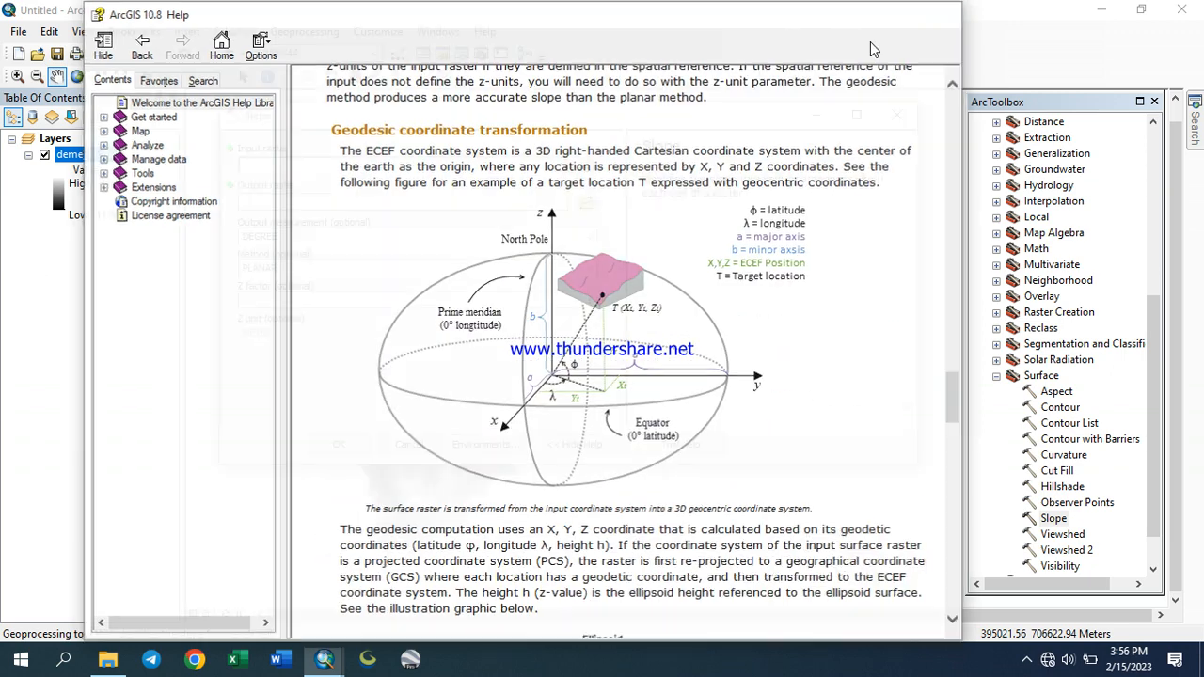
{"action": "left_click", "coordinate": [943, 15]}
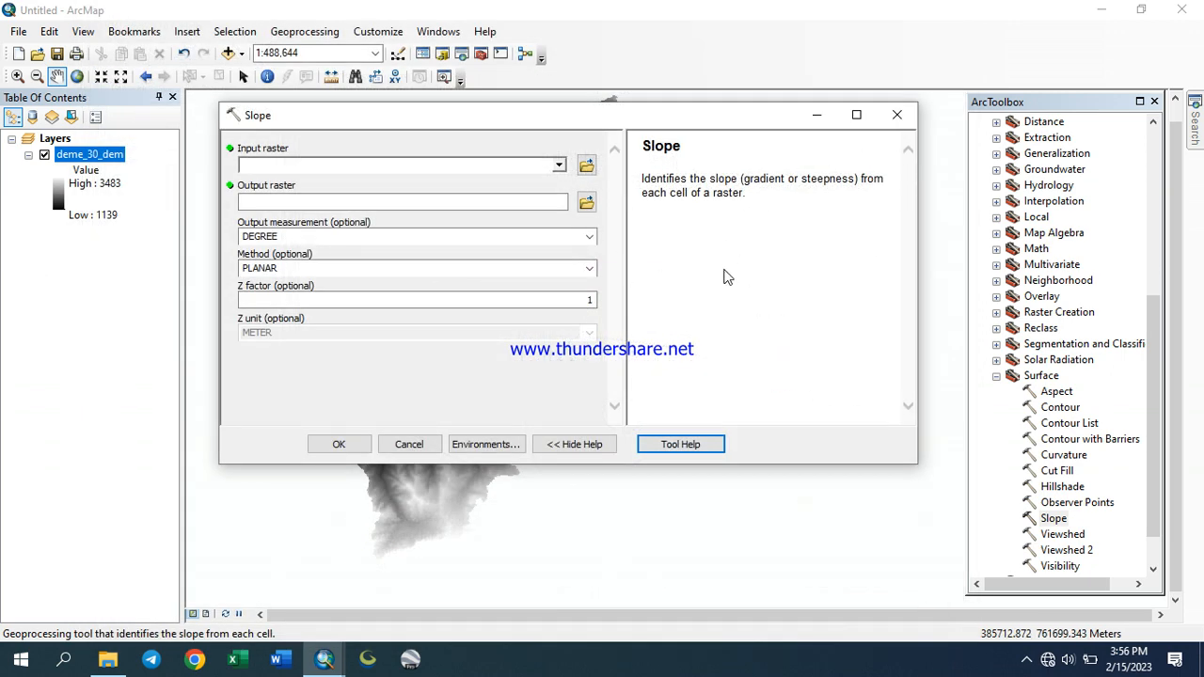
Set the input raster to deme_30_dem and save the output raster as SLOPE_DEGREE in the Slope folder
{"action": "left_click", "coordinate": [560, 167]}
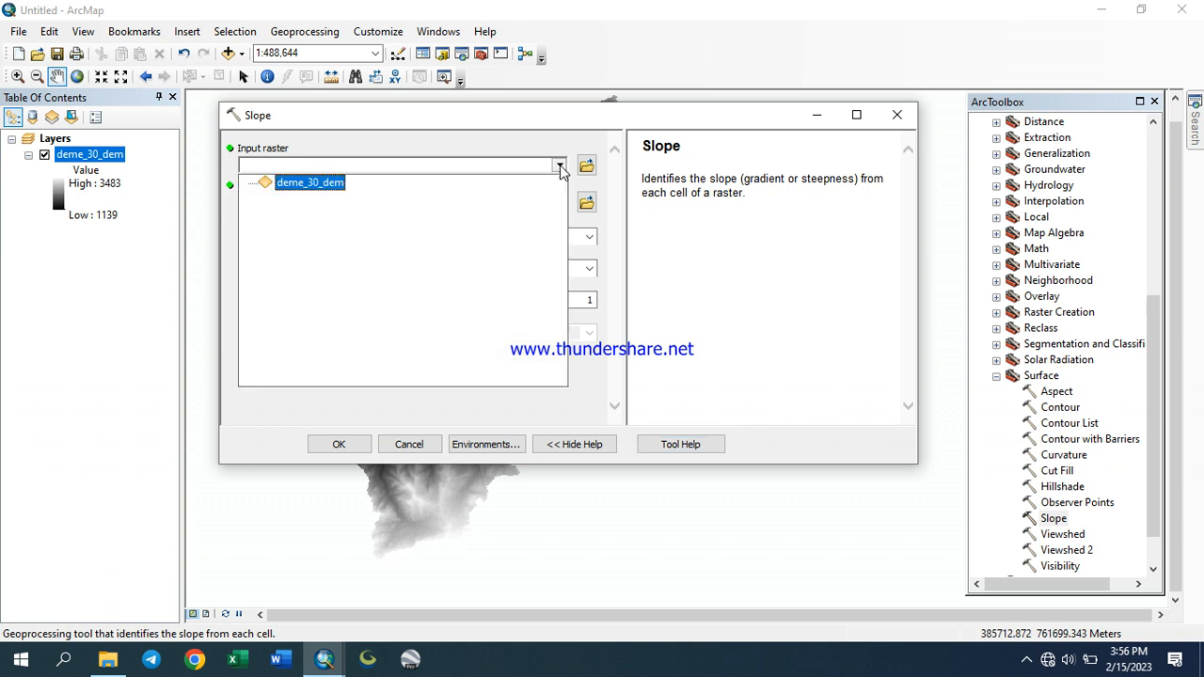
{"action": "left_click", "coordinate": [318, 183]}
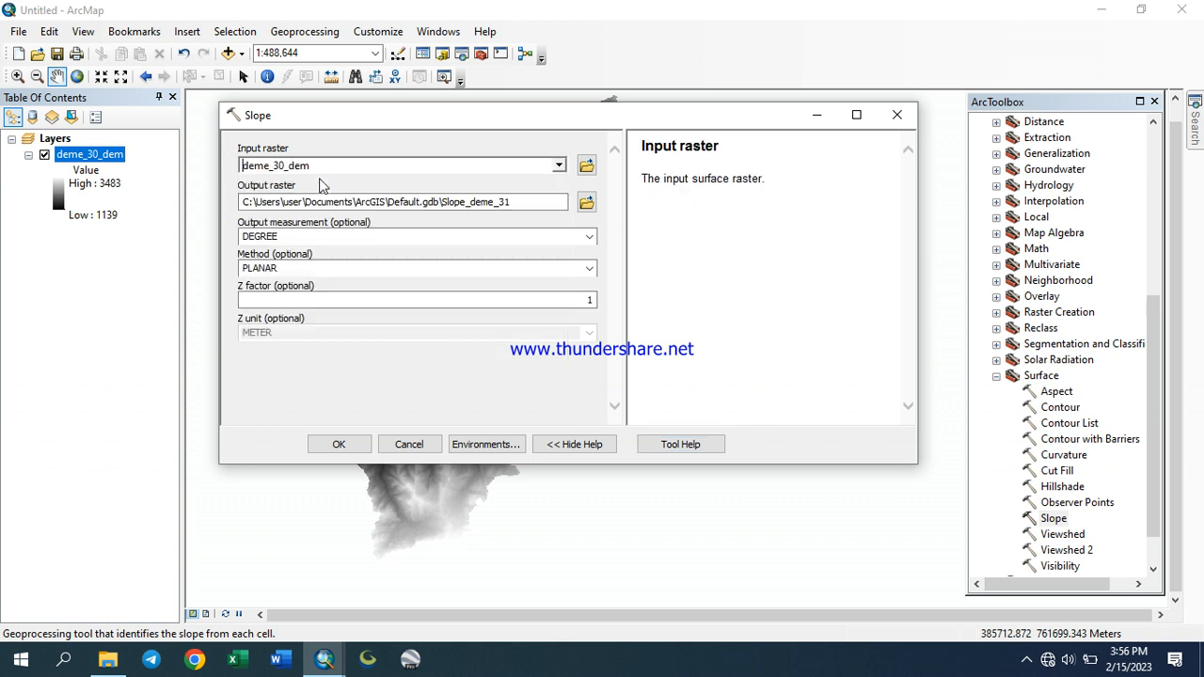
{"action": "left_click", "coordinate": [587, 203]}
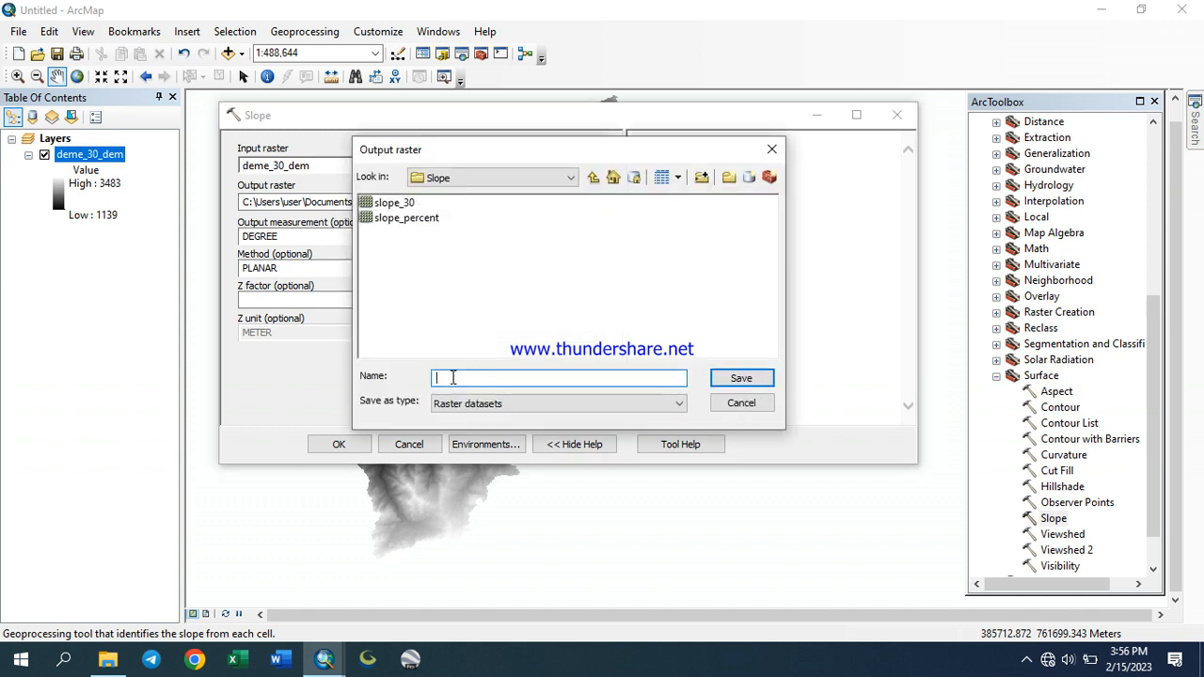
{"action": "type", "text": "SLOPE_30"}
{"action": "key", "text": "BackSpace"}
{"action": "key", "text": "BackSpace"}
{"action": "key", "text": "BackSpace"}
{"action": "type", "text": "_DEGREE"}
{"action": "left_click", "coordinate": [741, 380]}
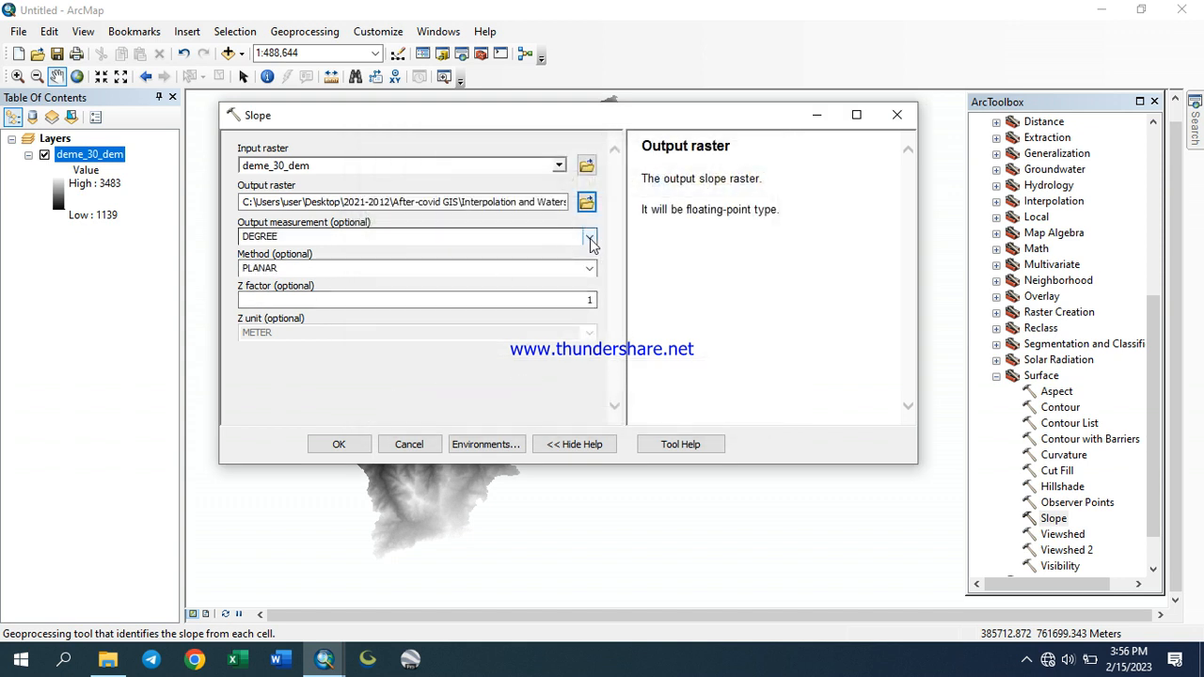
Keep DEGREE as output measurement and PLANAR as method, and run the Slope tool
{"action": "left_click", "coordinate": [589, 239]}
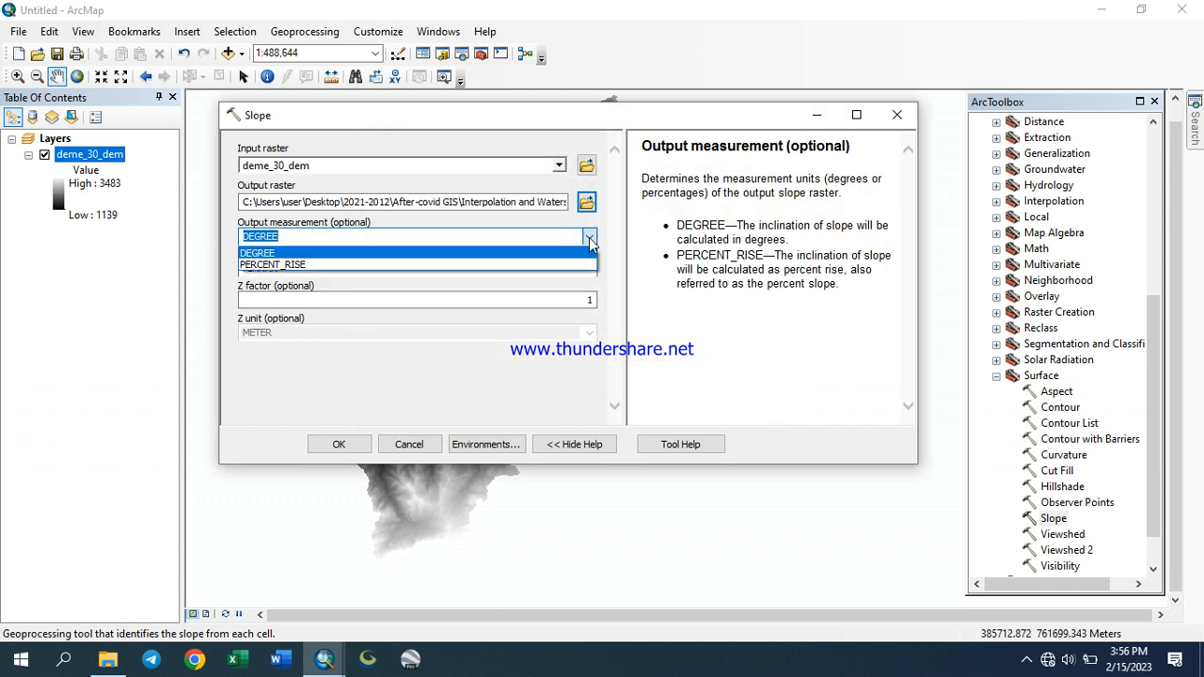
{"action": "left_click", "coordinate": [590, 242]}
{"action": "left_click", "coordinate": [591, 270]}
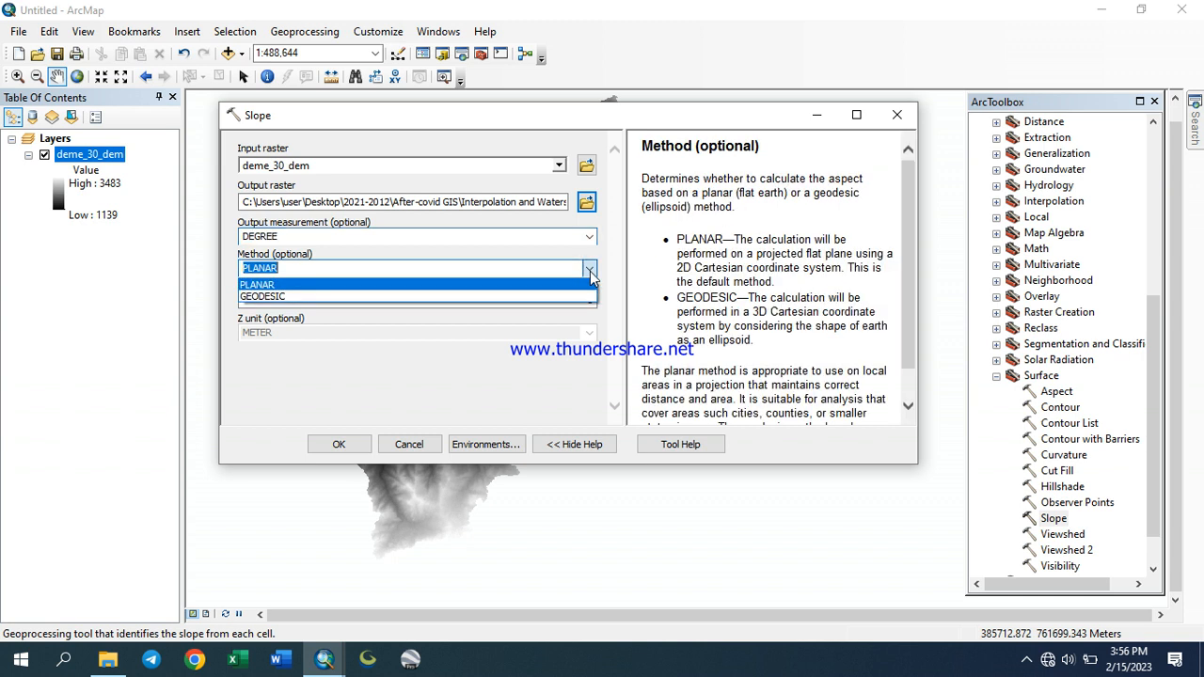
{"action": "left_click", "coordinate": [590, 270]}
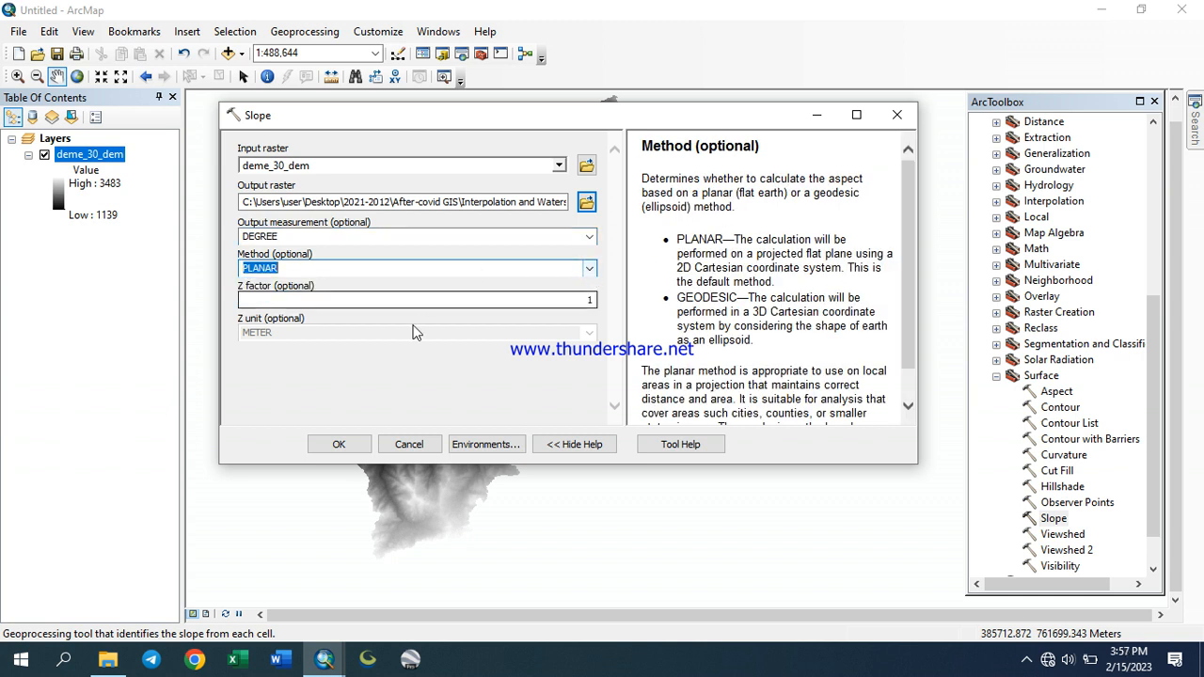
{"action": "left_click", "coordinate": [340, 448]}
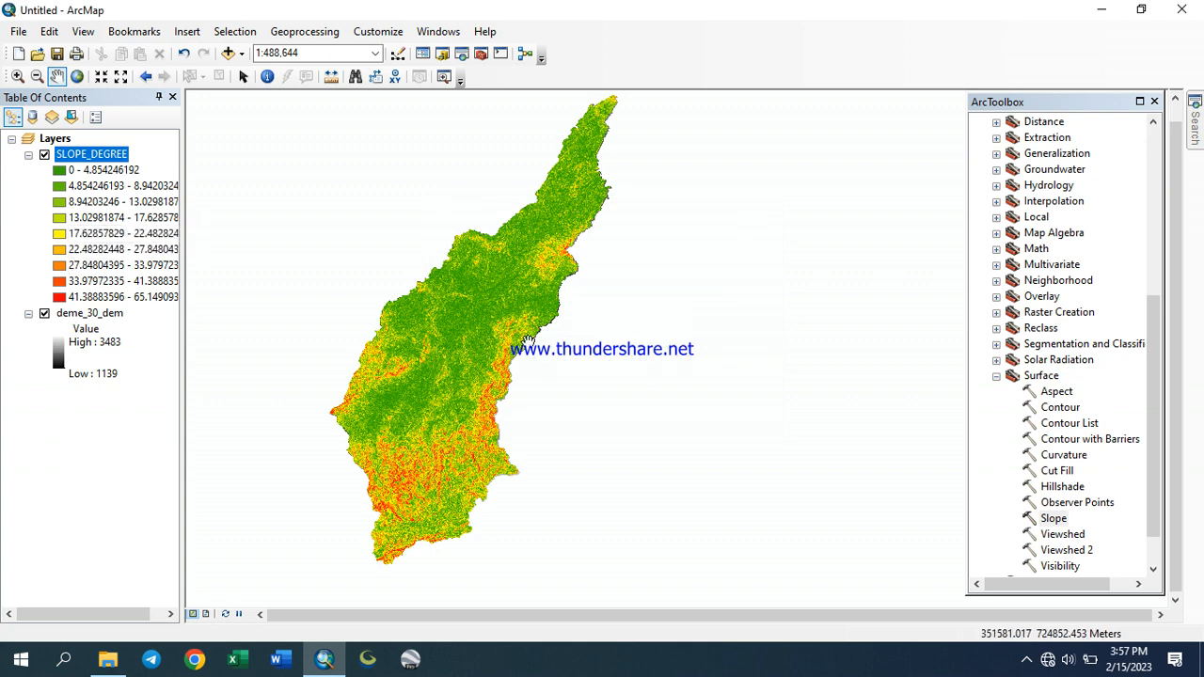
Examine the SLOPE_DEGREE raster's steep and gentle areas at closer scales across the watershed
{"action": "scroll", "coordinate": [457, 339], "scroll_direction": "up", "scroll_amount": 5}
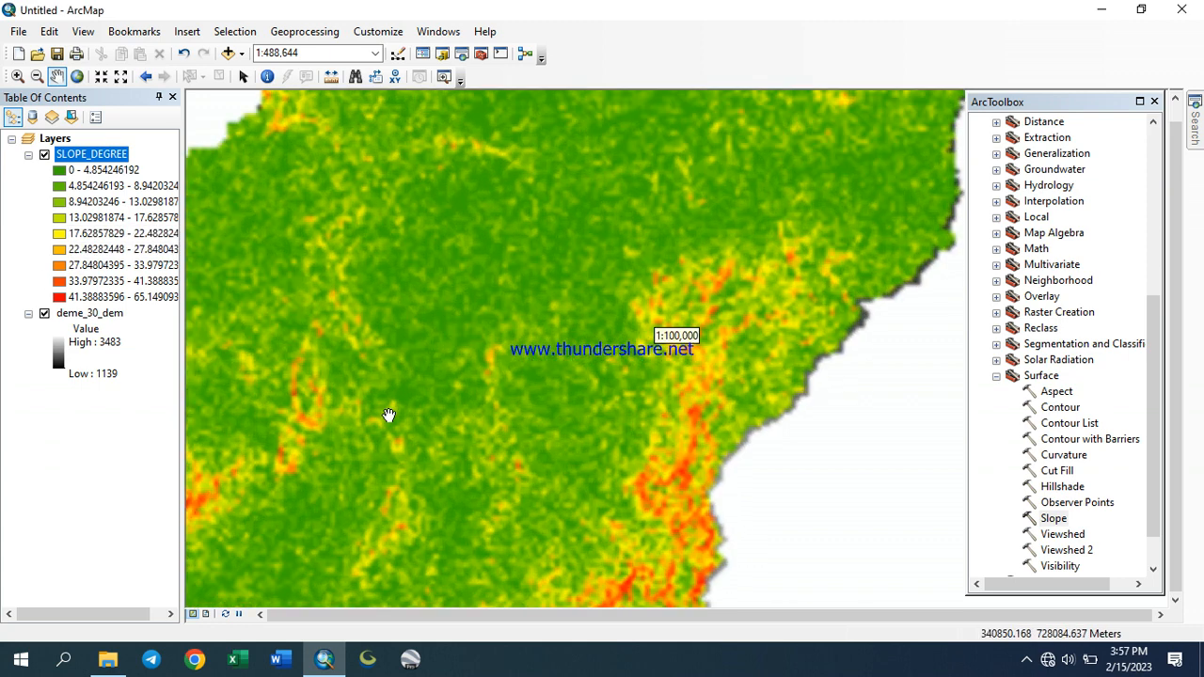
{"action": "left_click_drag", "start_coordinate": [487, 477], "coordinate": [621, 143]}
{"action": "left_click_drag", "start_coordinate": [546, 349], "coordinate": [626, 97]}
{"action": "left_click_drag", "start_coordinate": [571, 319], "coordinate": [555, 433]}
{"action": "left_click_drag", "start_coordinate": [599, 305], "coordinate": [562, 369]}
{"action": "scroll", "coordinate": [625, 271], "scroll_direction": "up", "scroll_amount": 1}
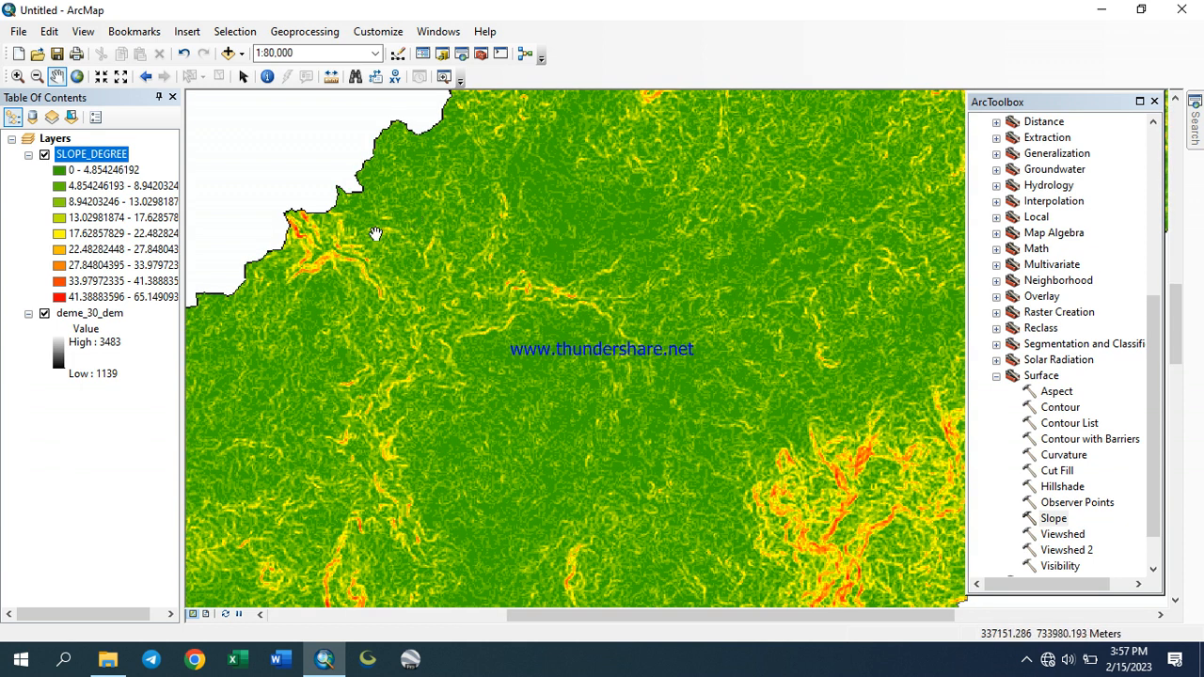
{"action": "left_click_drag", "start_coordinate": [374, 233], "coordinate": [504, 273]}
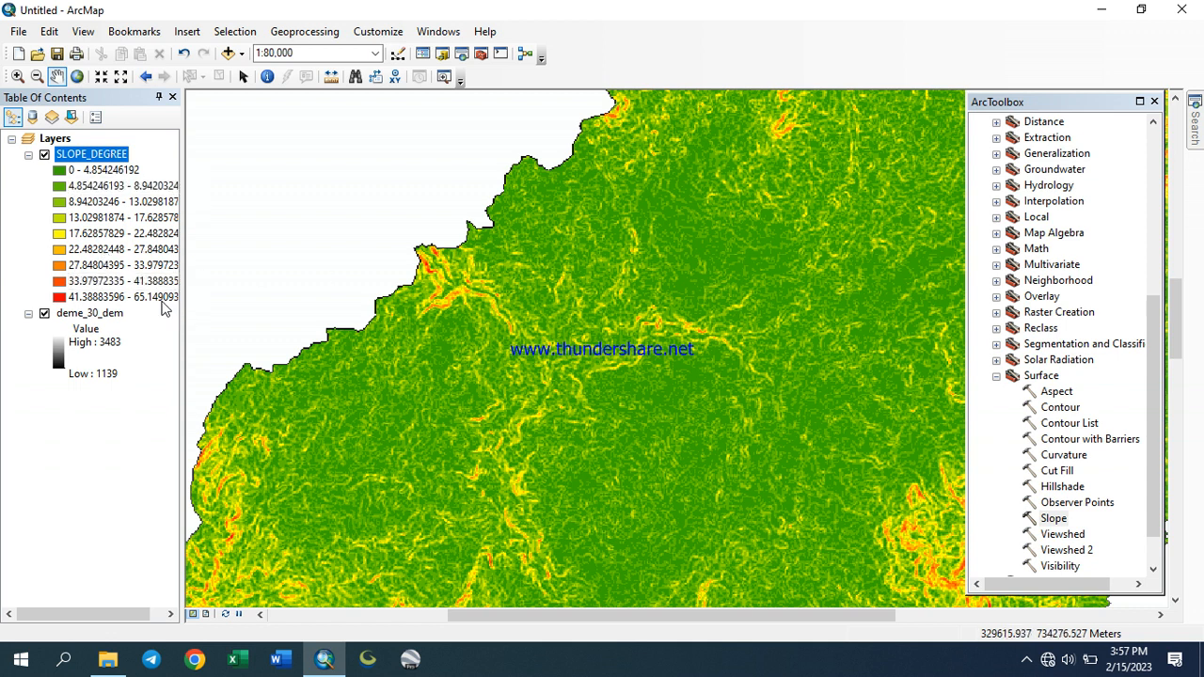
{"action": "scroll", "coordinate": [489, 372], "scroll_direction": "down", "scroll_amount": 2}
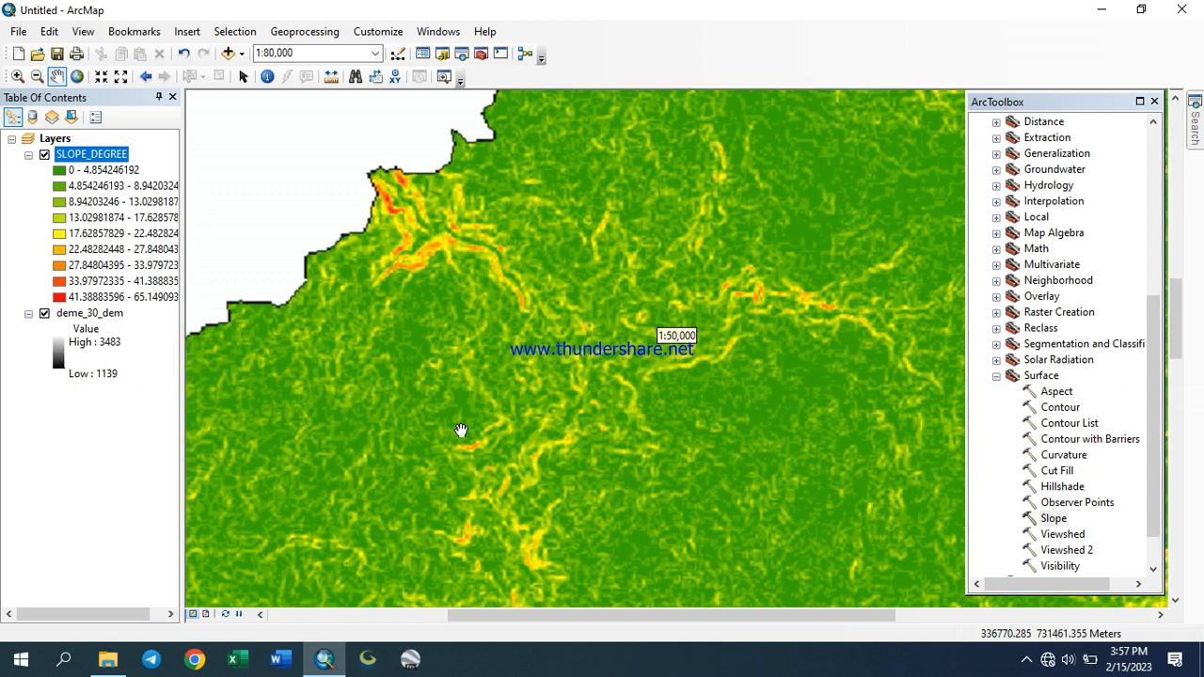
{"action": "scroll", "coordinate": [461, 430], "scroll_direction": "up", "scroll_amount": 6}
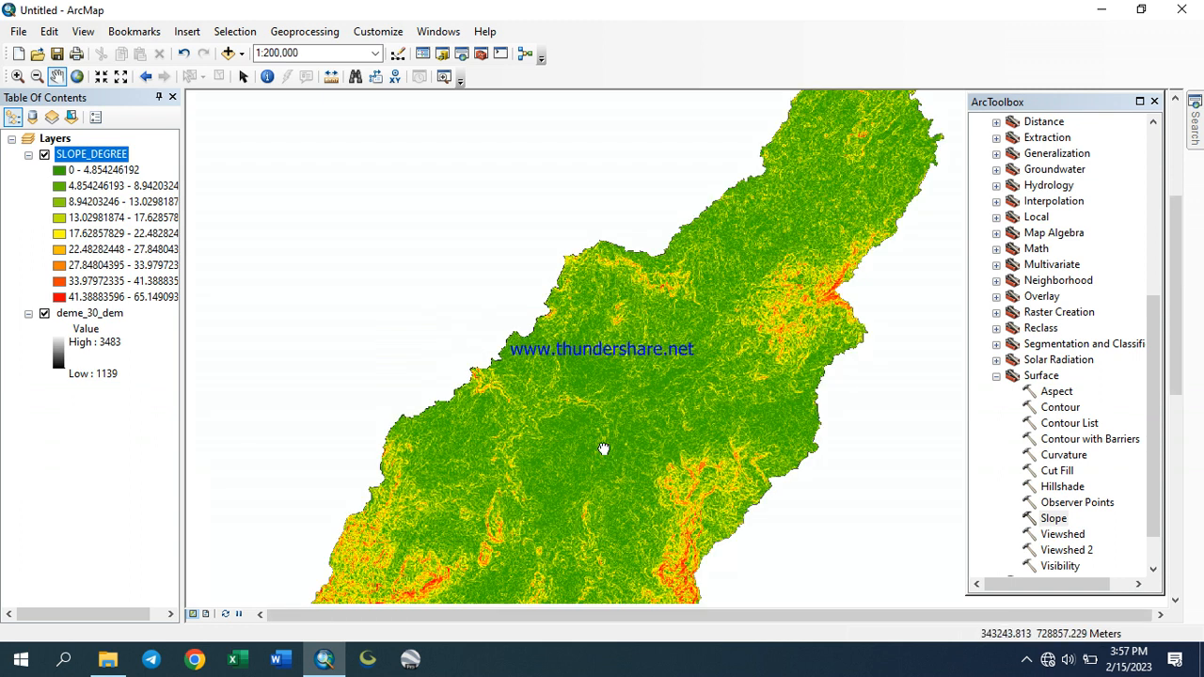
{"action": "left_click_drag", "start_coordinate": [603, 448], "coordinate": [522, 226]}
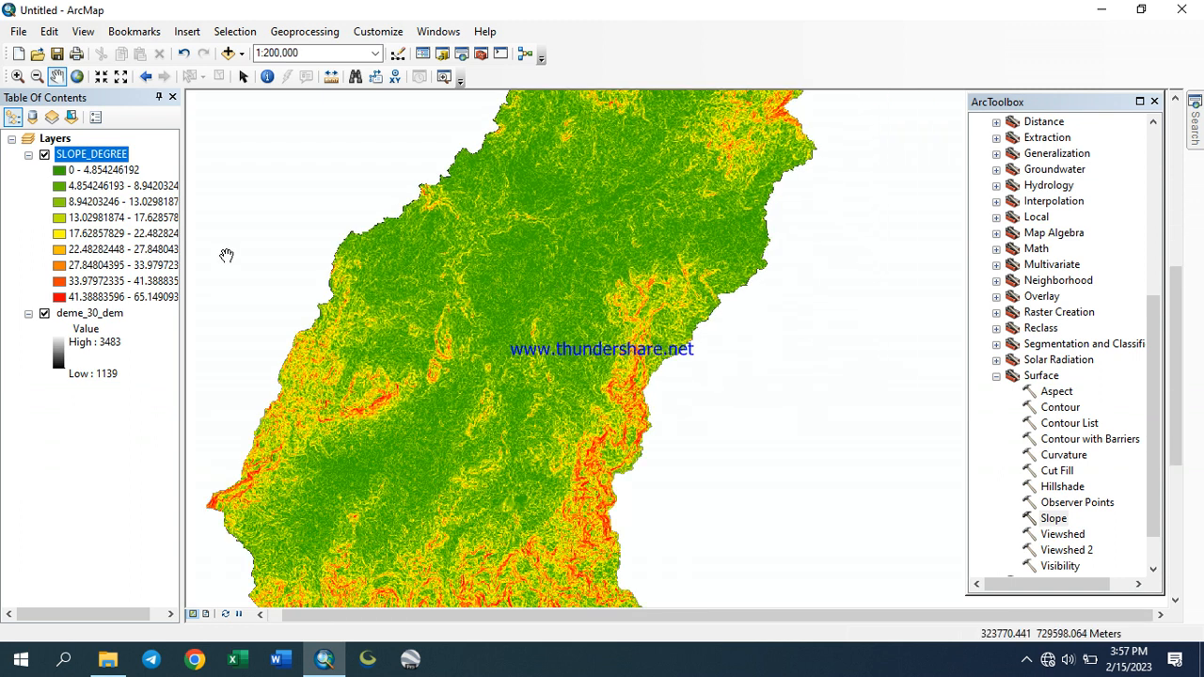
Open the SLOPE_DEGREE layer's symbology and format the class labels to round by number of decimal places, applying the change
{"action": "right_click", "coordinate": [102, 161]}
{"action": "left_click", "coordinate": [151, 415]}
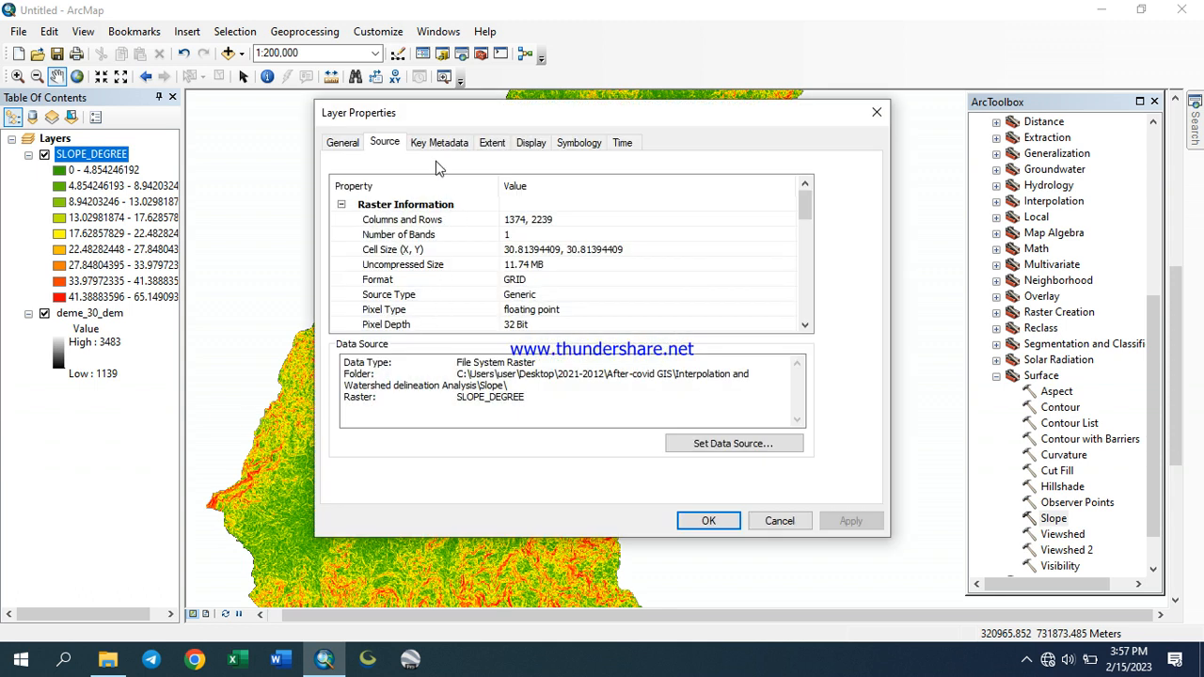
{"action": "left_click", "coordinate": [576, 150]}
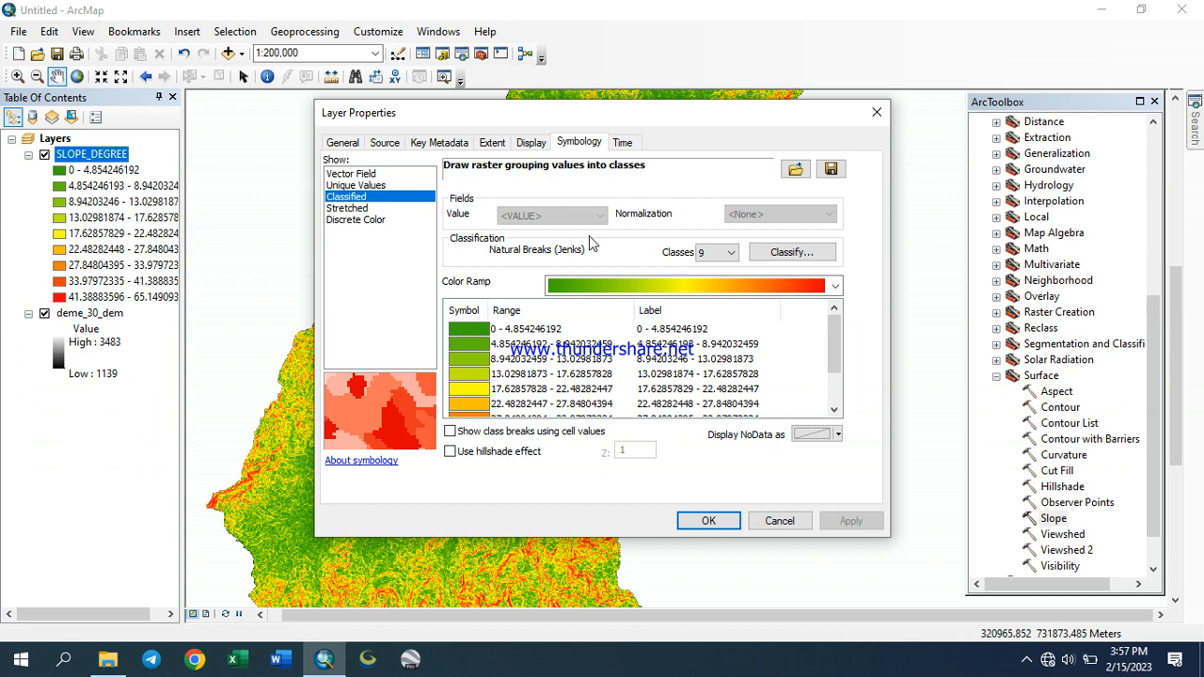
{"action": "right_click", "coordinate": [659, 328]}
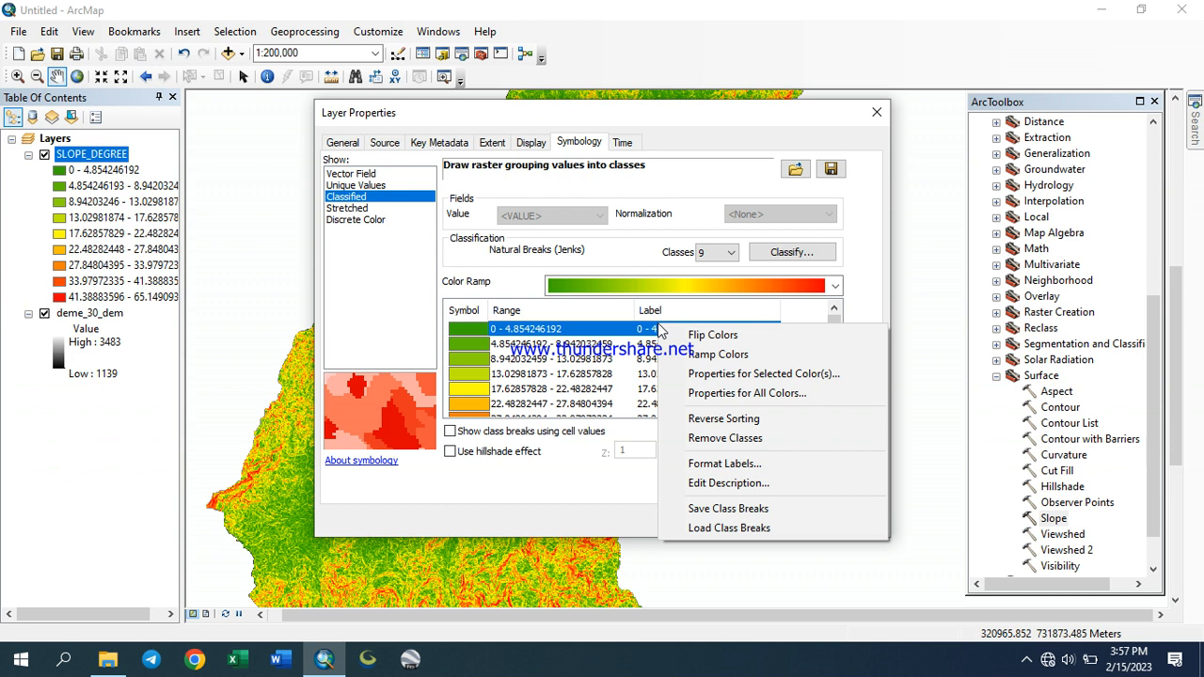
{"action": "left_click", "coordinate": [755, 464]}
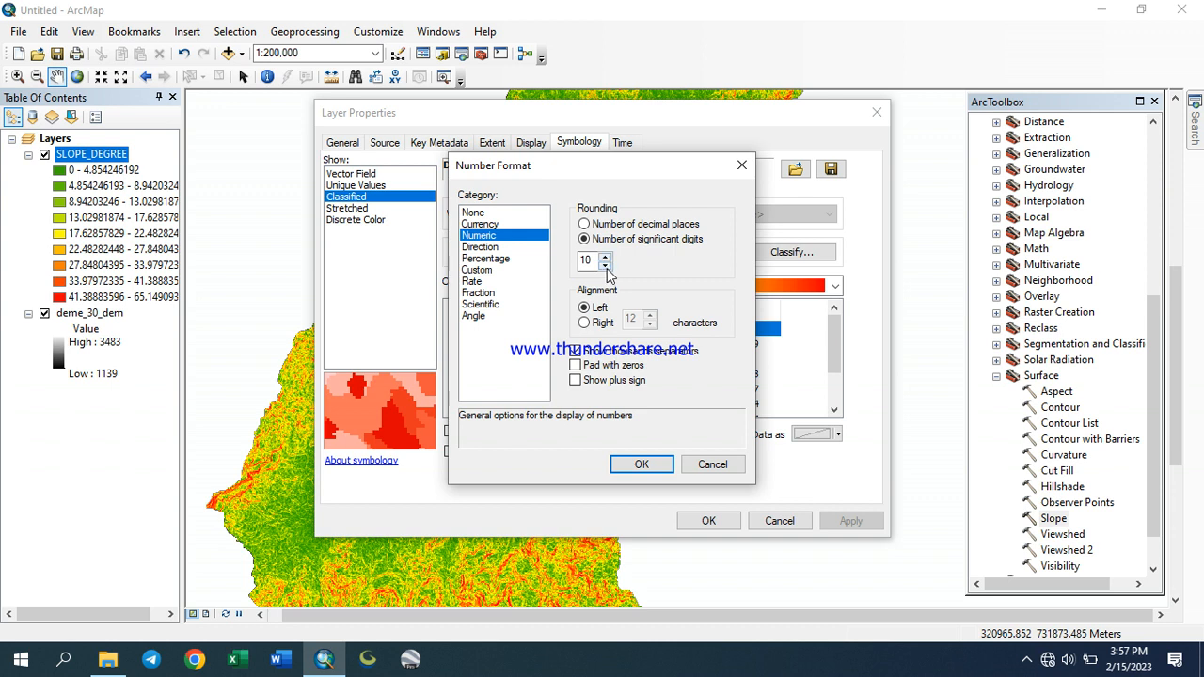
{"action": "left_click", "coordinate": [583, 224]}
{"action": "left_click", "coordinate": [639, 464]}
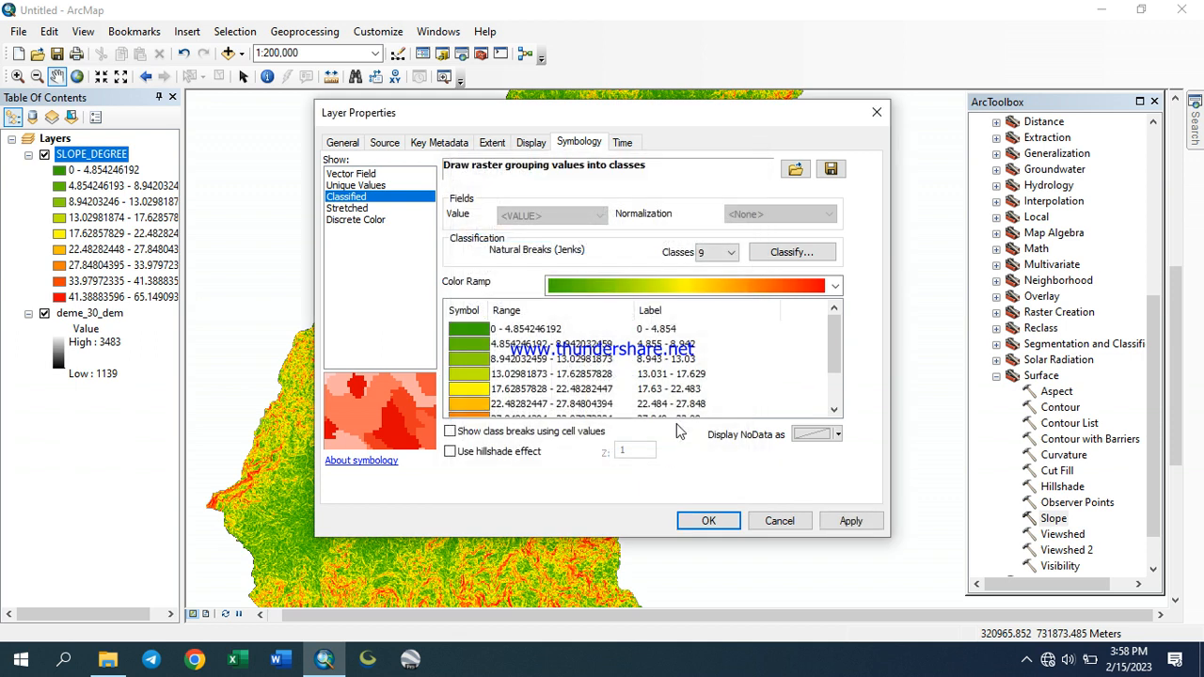
{"action": "left_click", "coordinate": [849, 521]}
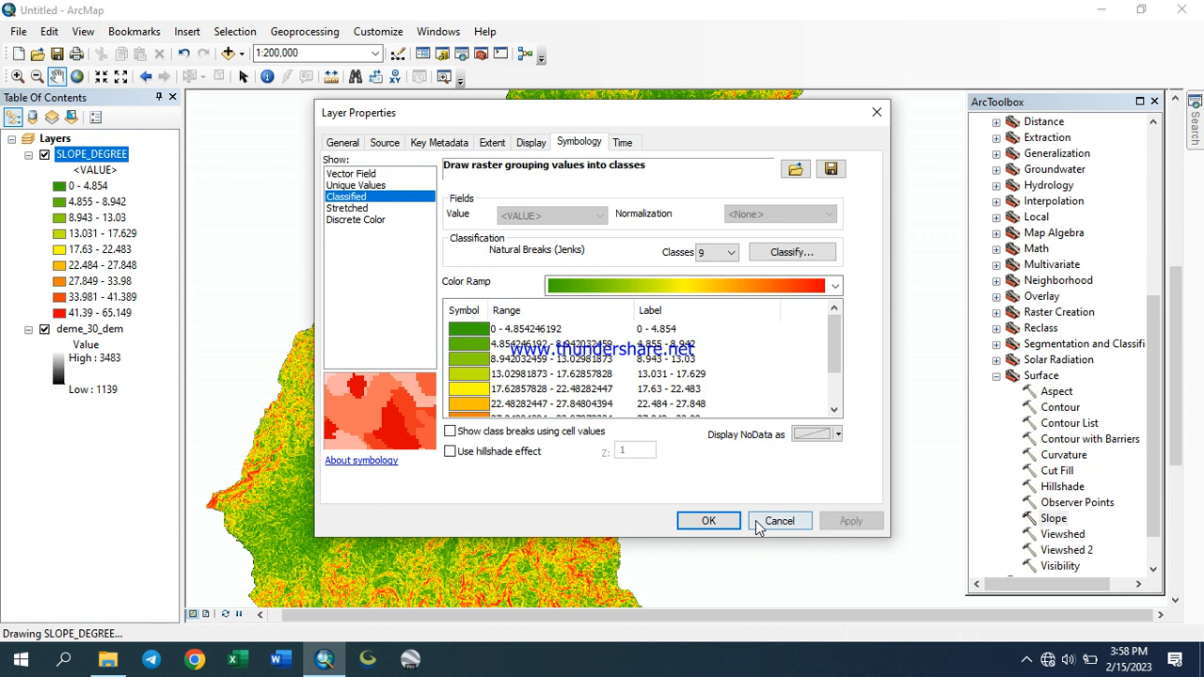
{"action": "left_click", "coordinate": [709, 521]}
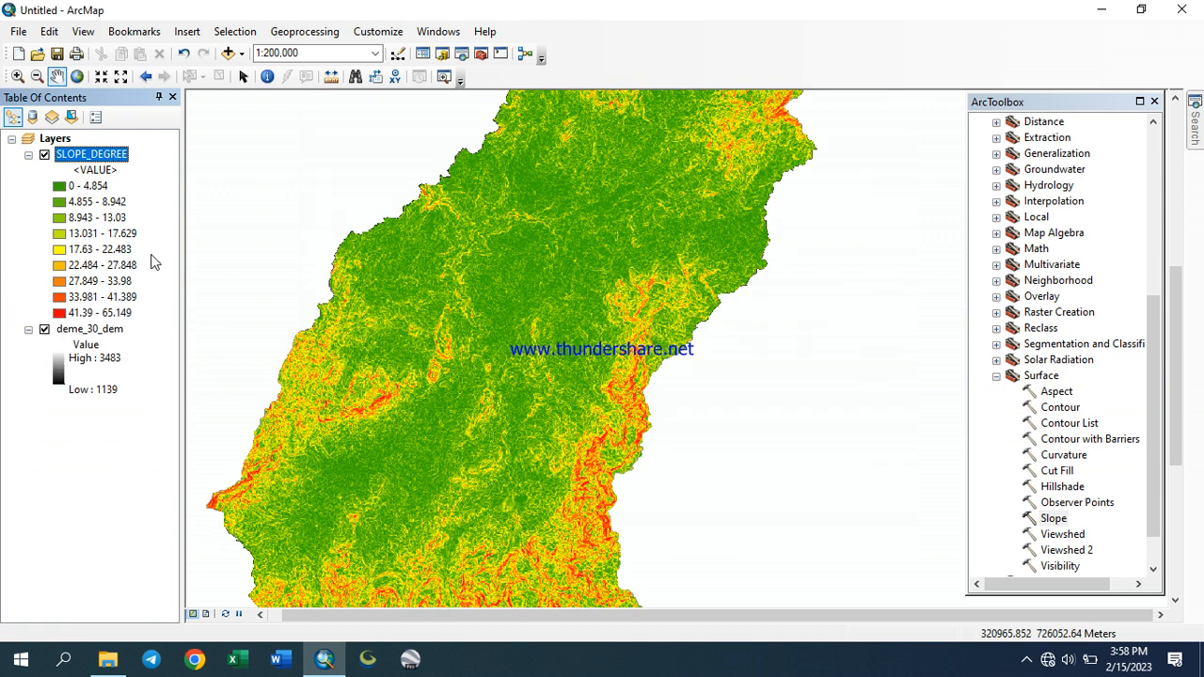
Reformat the SLOPE_DEGREE class labels to two decimal places and apply
{"action": "left_click", "coordinate": [97, 187]}
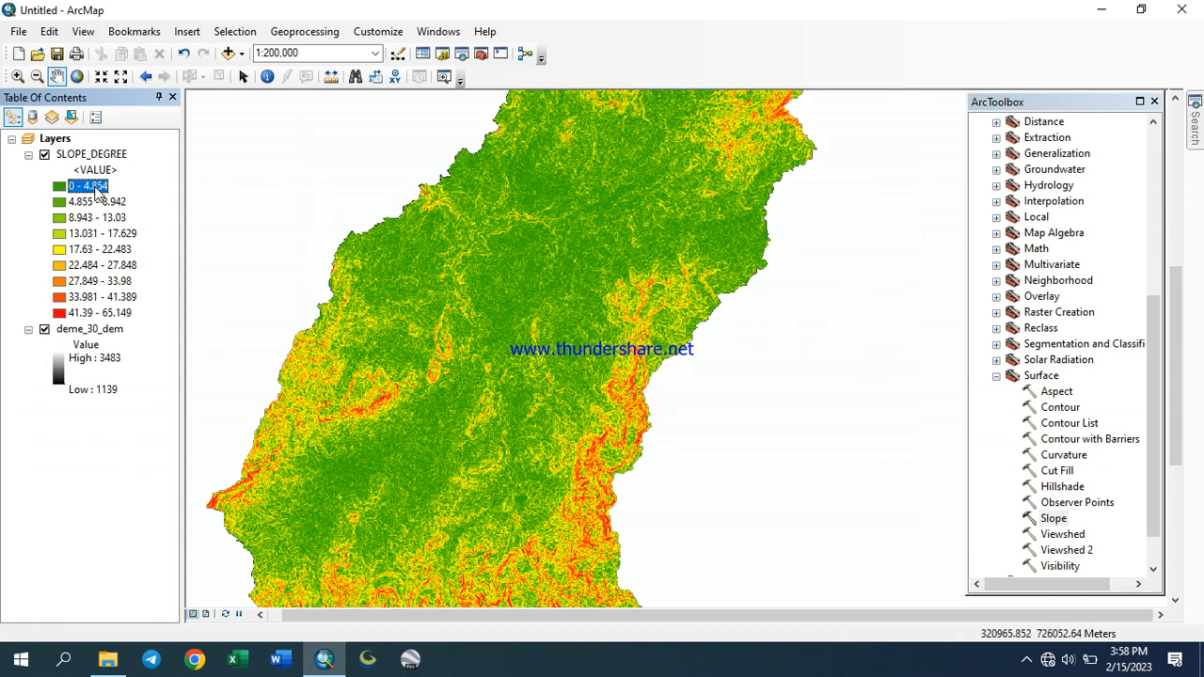
{"action": "right_click", "coordinate": [97, 158]}
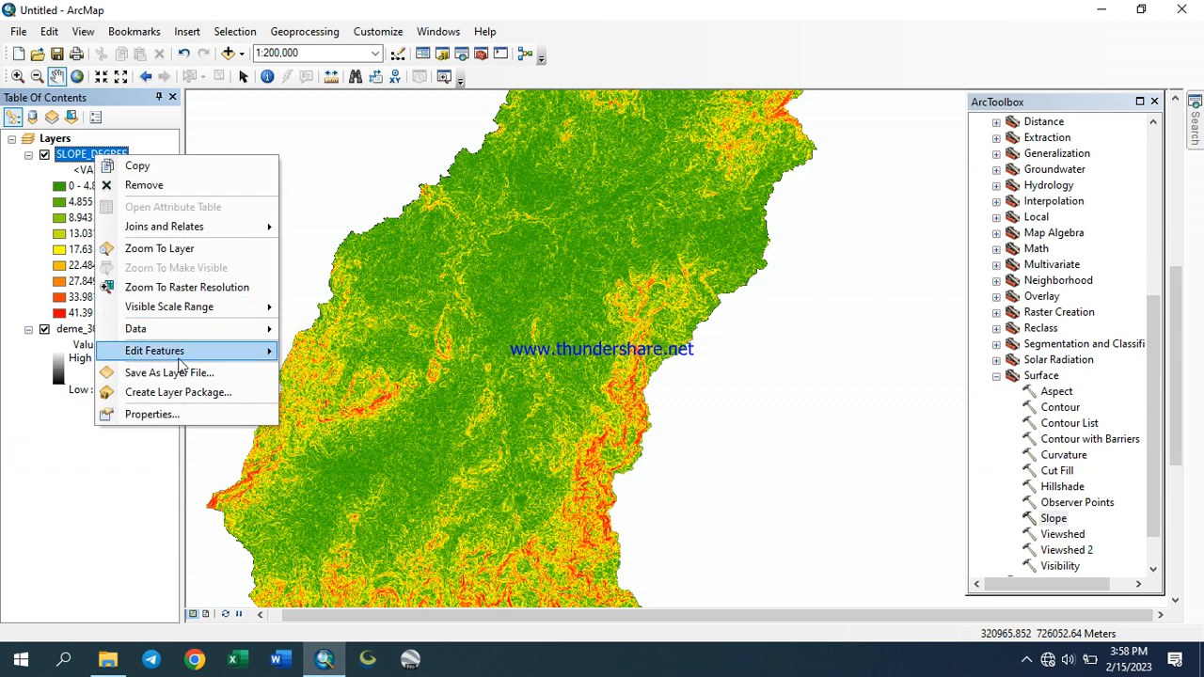
{"action": "left_click", "coordinate": [131, 411]}
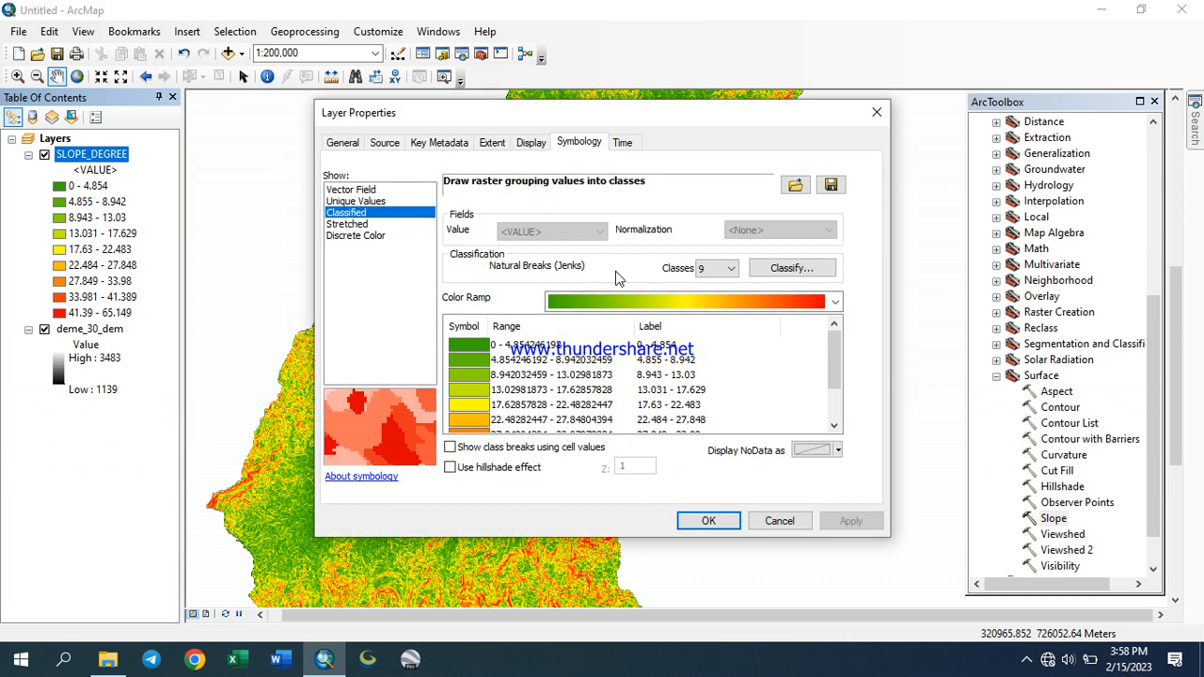
{"action": "right_click", "coordinate": [663, 348]}
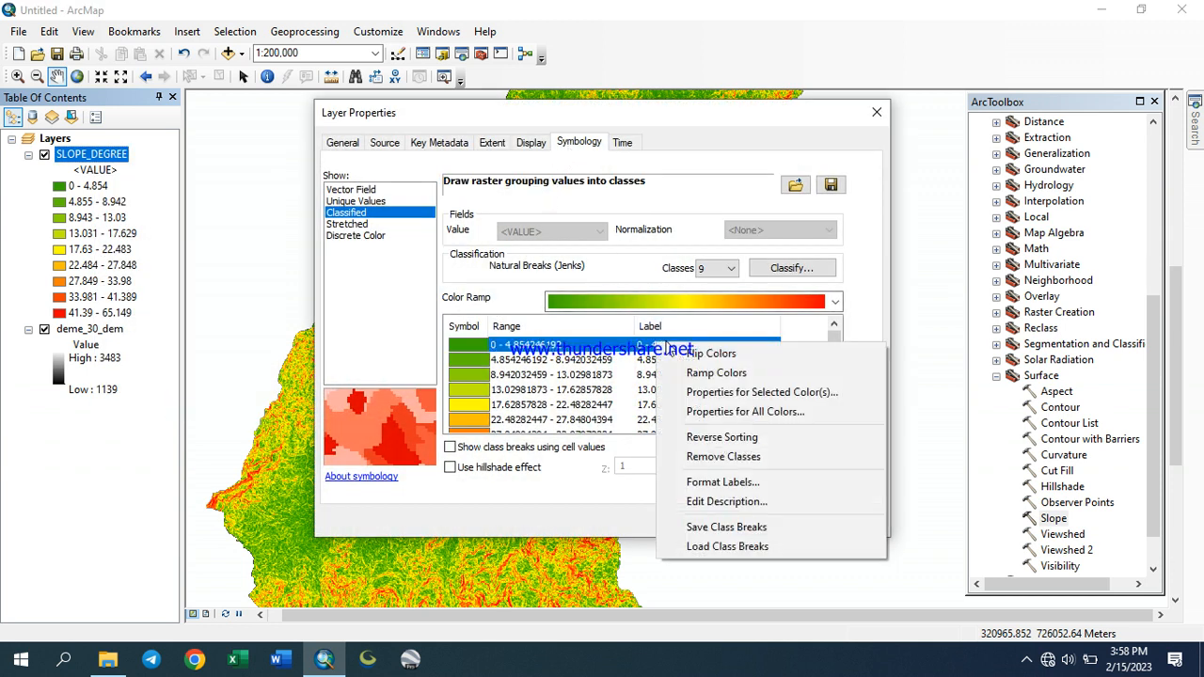
{"action": "left_click", "coordinate": [717, 482]}
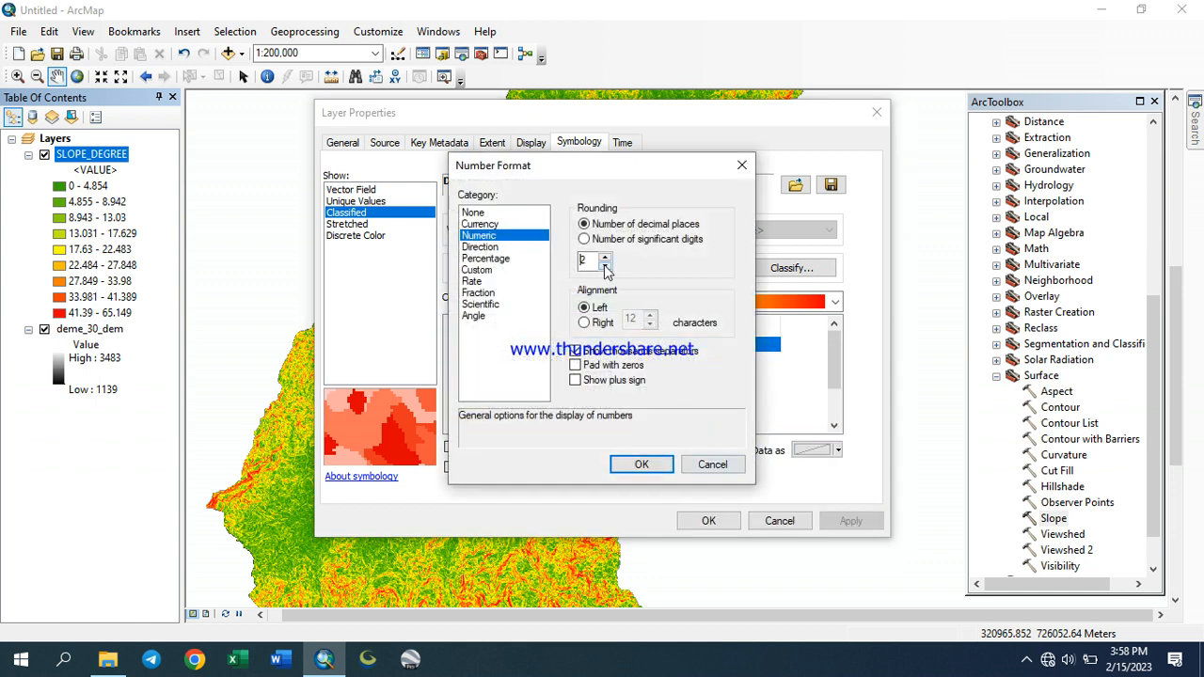
{"action": "left_click", "coordinate": [642, 464]}
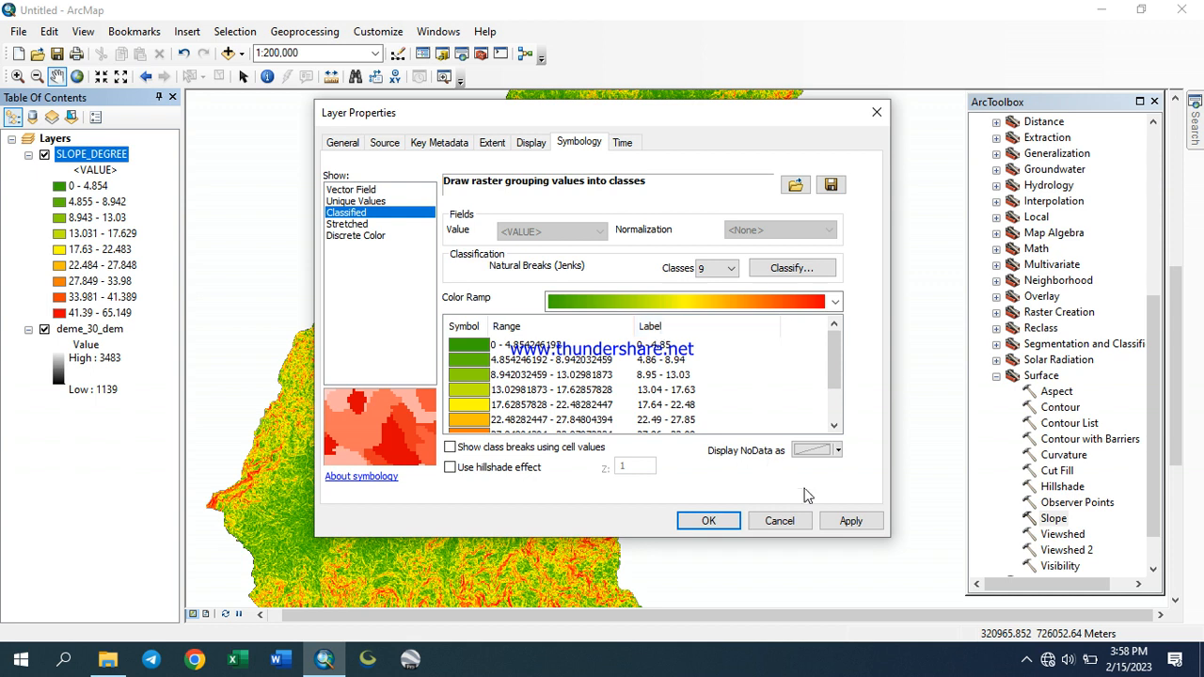
{"action": "left_click", "coordinate": [848, 520]}
{"action": "left_click", "coordinate": [710, 519]}
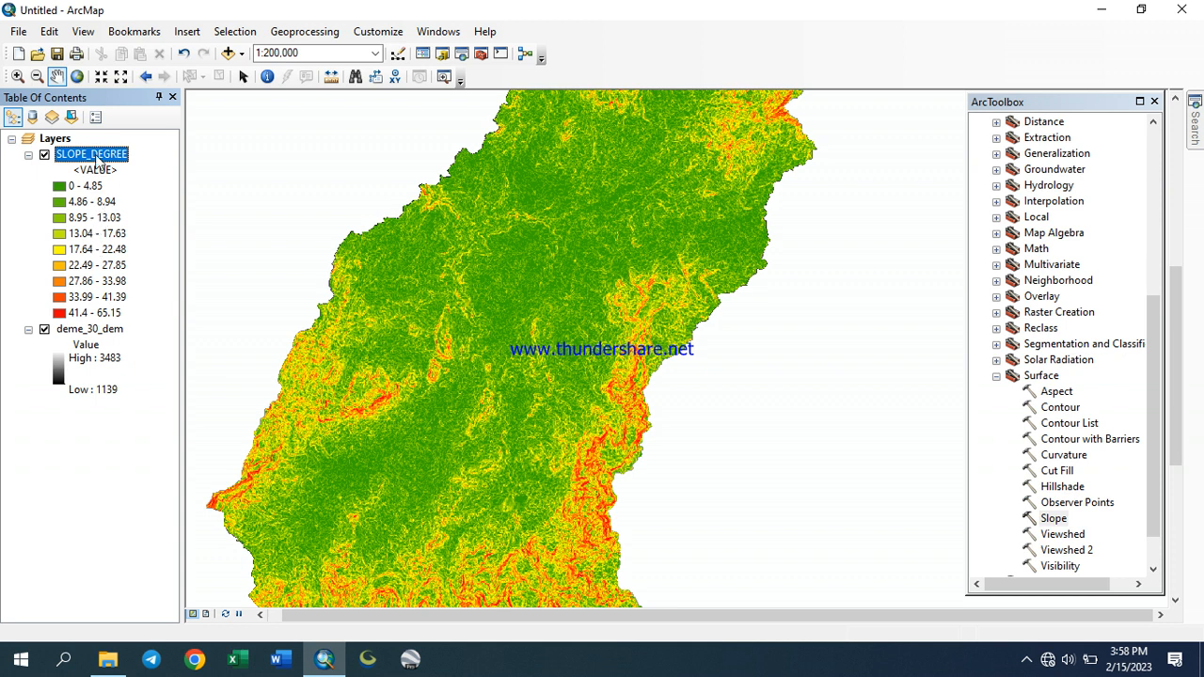
Reformat the SLOPE_DEGREE class labels to one decimal place and apply
{"action": "right_click", "coordinate": [97, 162]}
{"action": "left_click", "coordinate": [156, 414]}
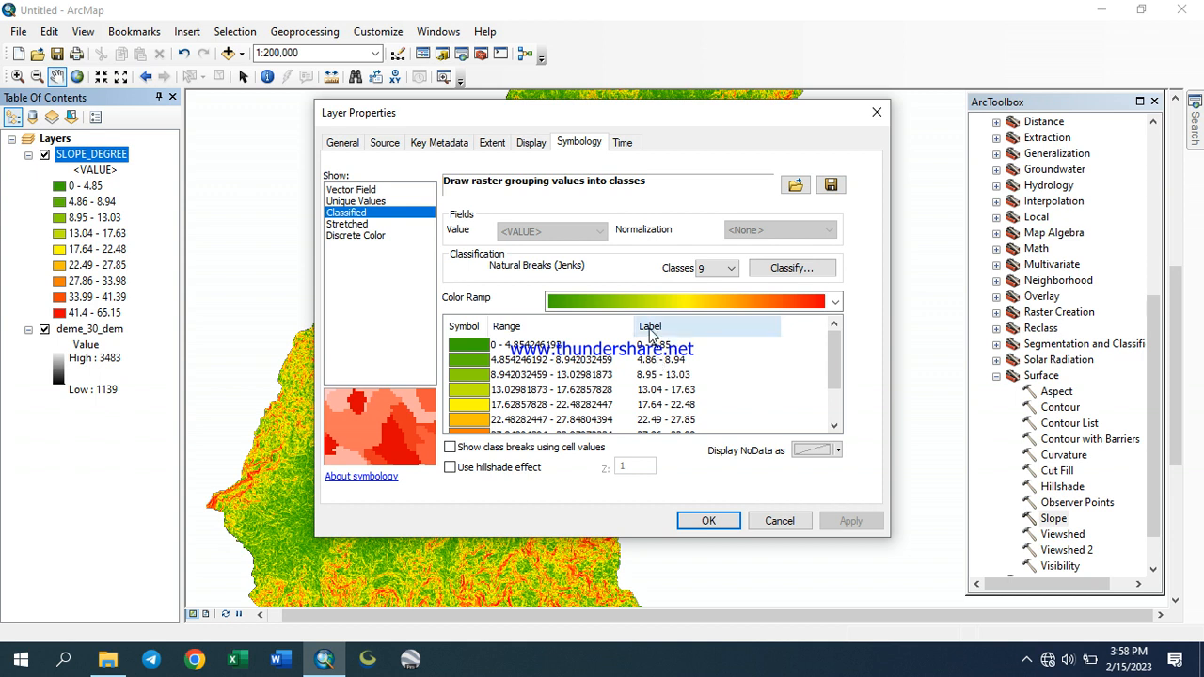
{"action": "right_click", "coordinate": [656, 344]}
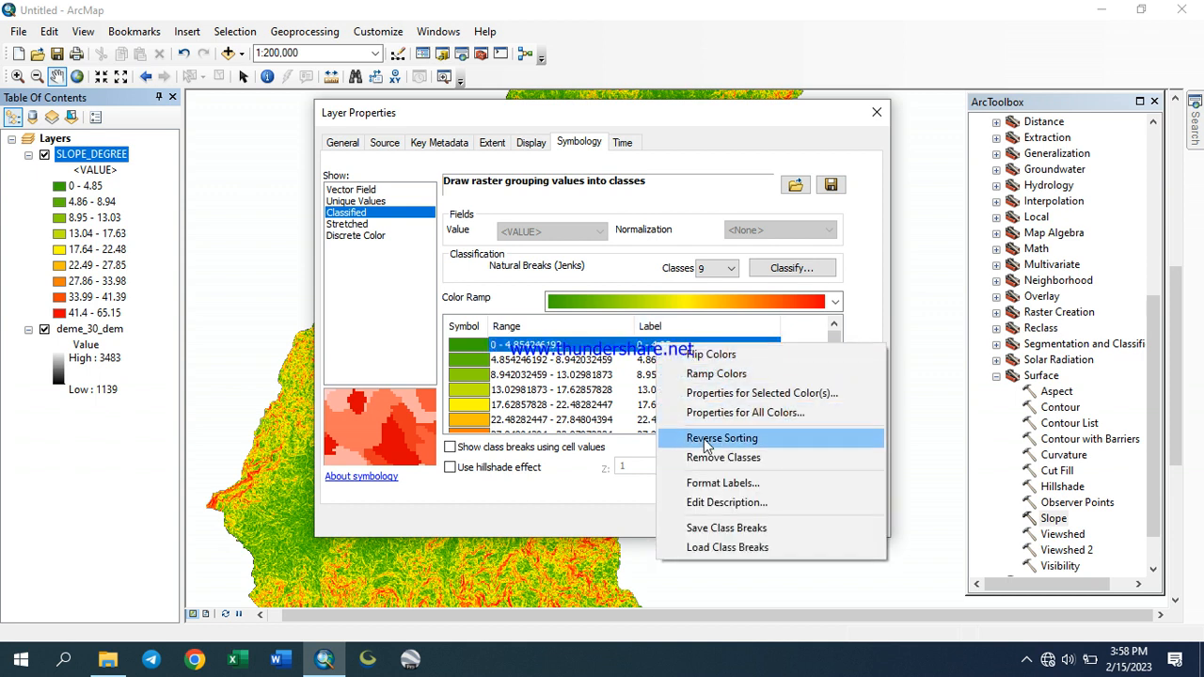
{"action": "left_click", "coordinate": [718, 482]}
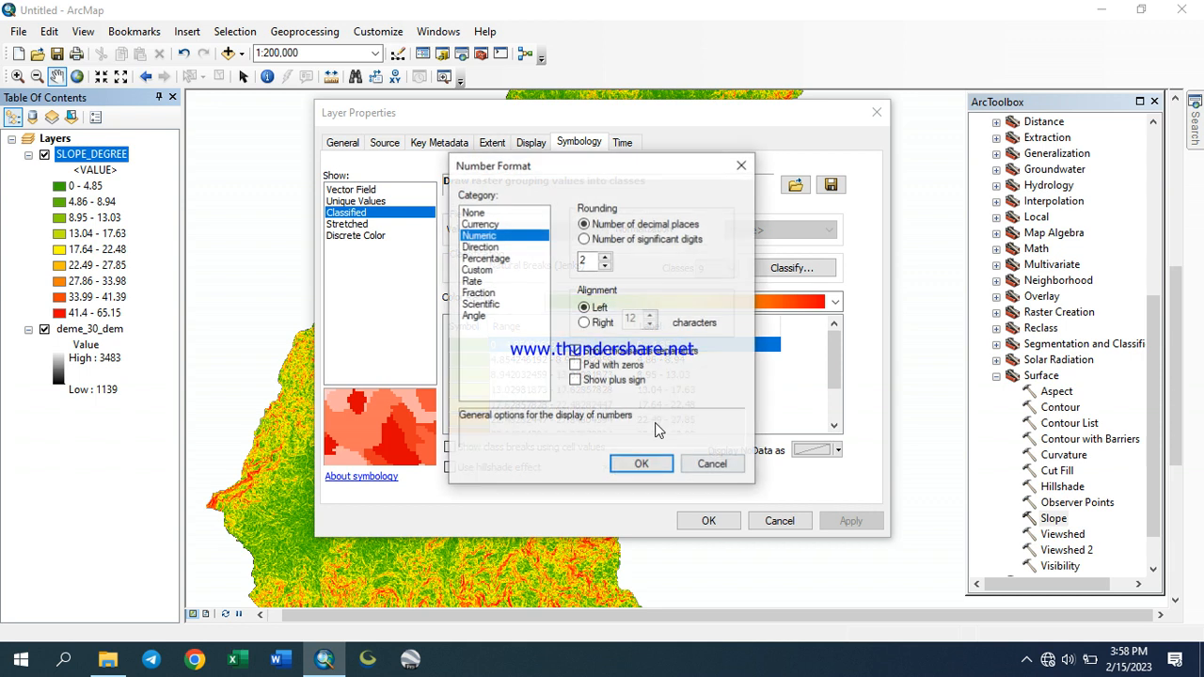
{"action": "left_click", "coordinate": [605, 265]}
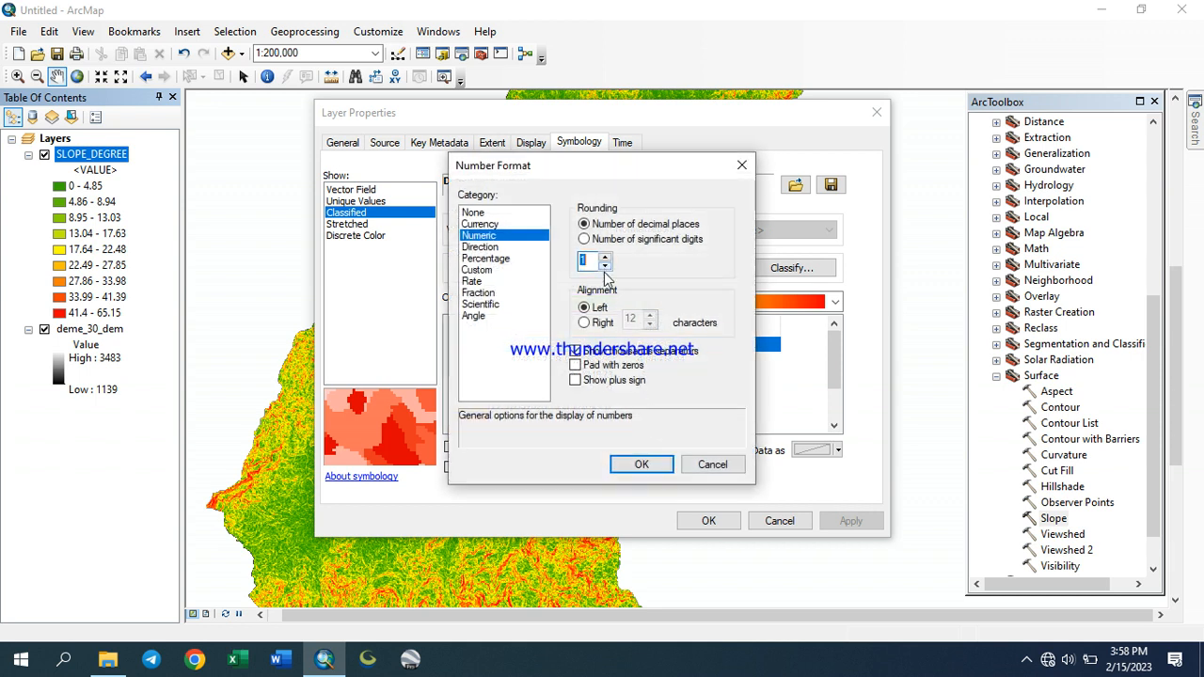
{"action": "left_click", "coordinate": [641, 464]}
{"action": "left_click", "coordinate": [834, 523]}
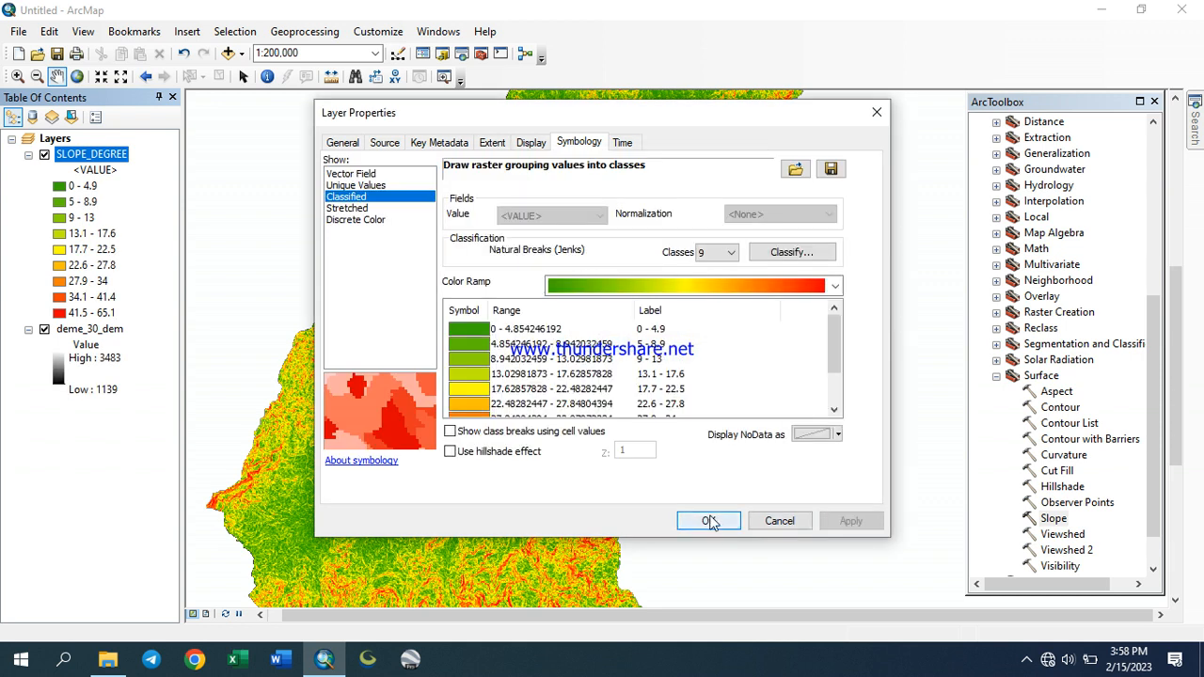
{"action": "left_click", "coordinate": [707, 521]}
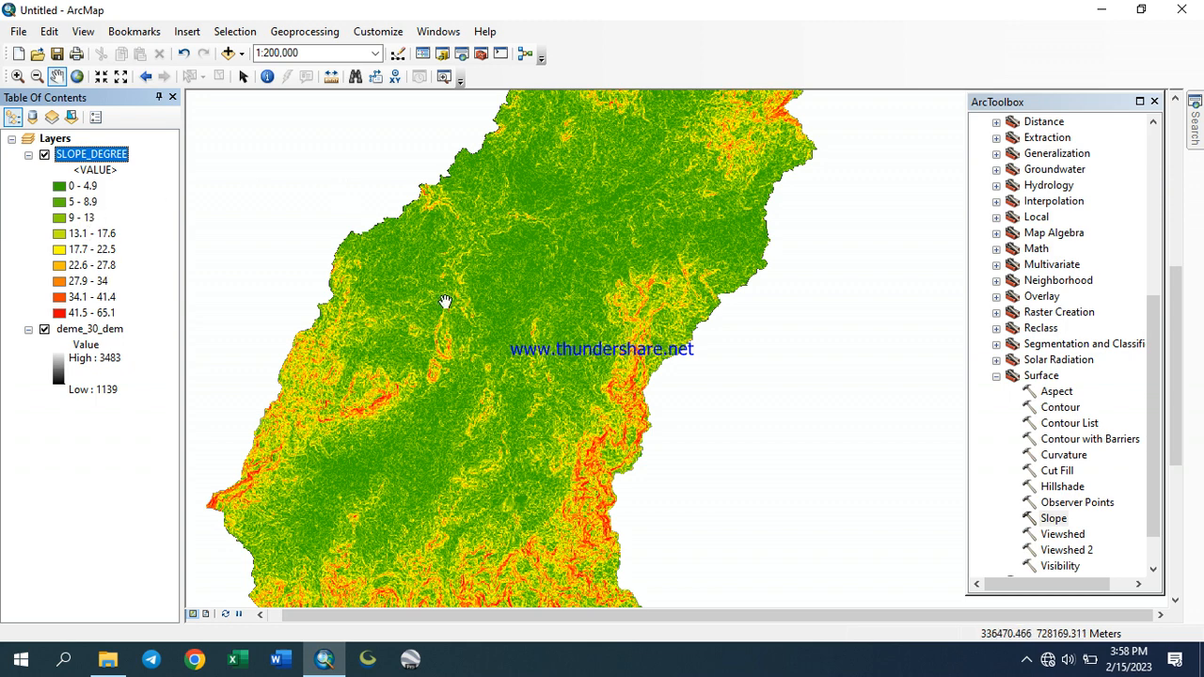
Change the colour of the 5 - 8.9 slope class to black
{"action": "left_click_drag", "start_coordinate": [470, 351], "coordinate": [506, 301]}
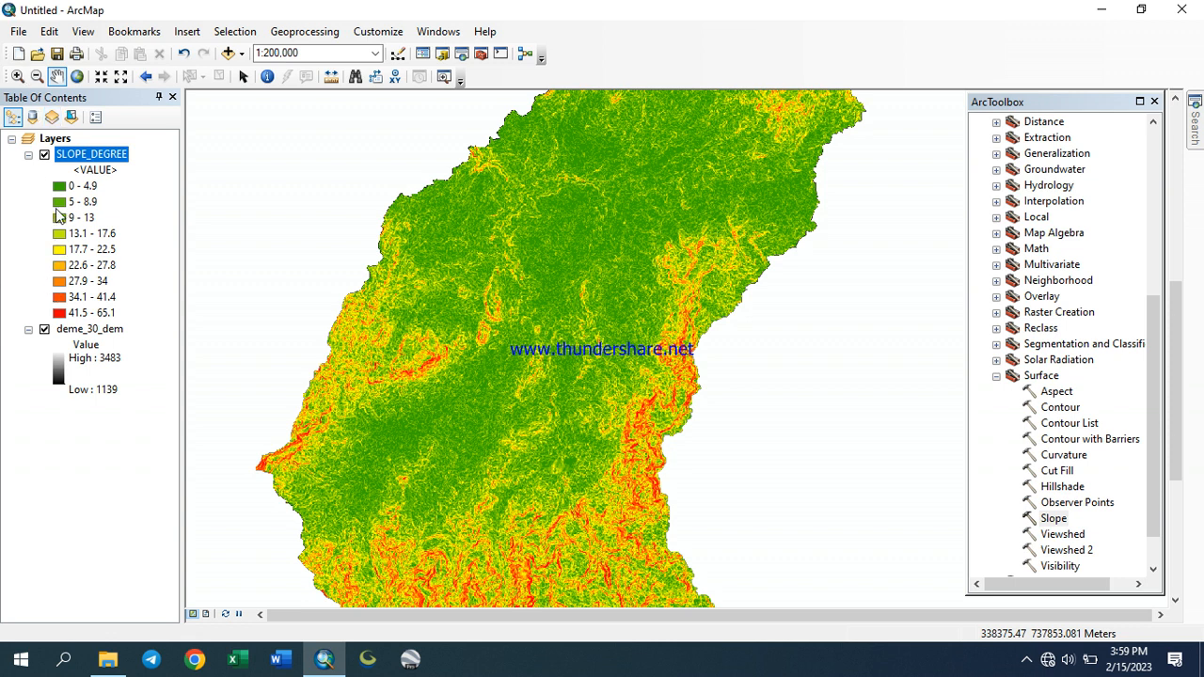
{"action": "double_click", "coordinate": [60, 203]}
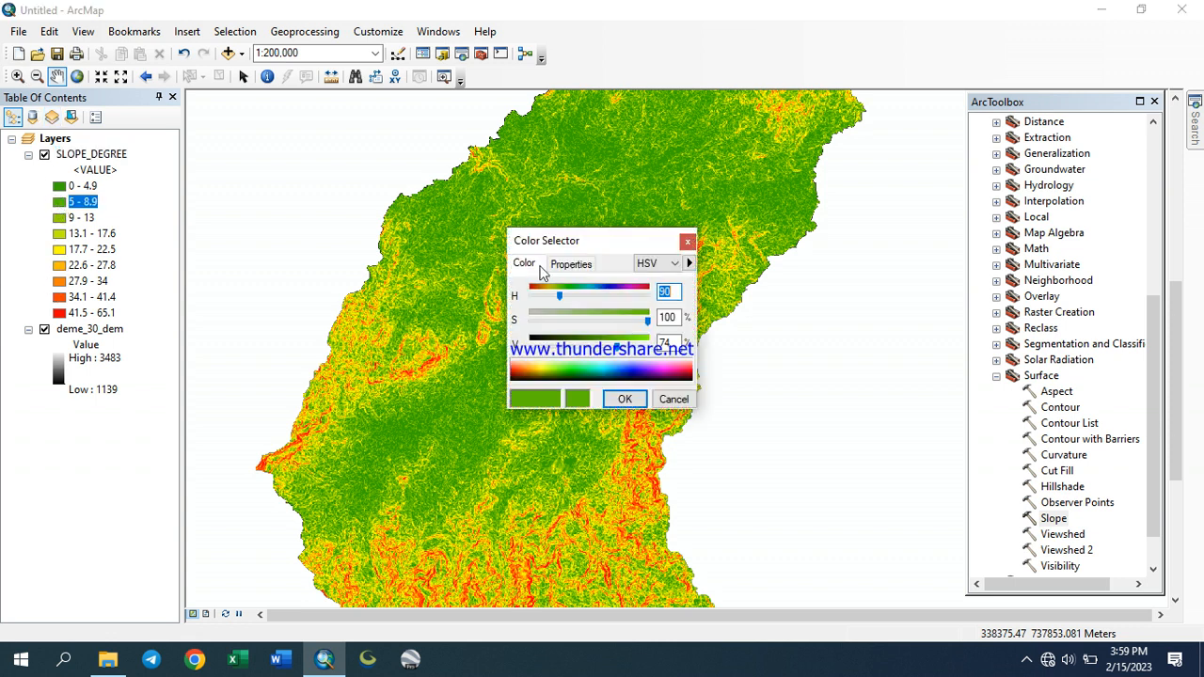
{"action": "left_click", "coordinate": [541, 344]}
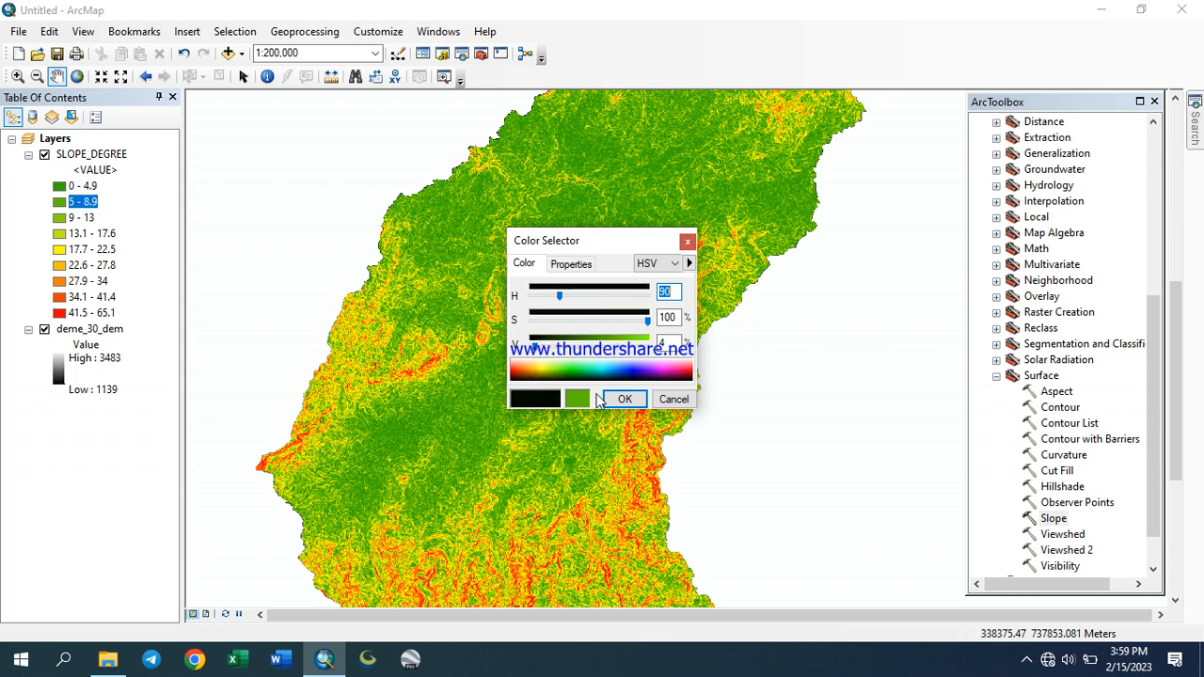
{"action": "left_click", "coordinate": [624, 399]}
Change the colour of the 9 - 13 slope class to blue
{"action": "left_click_drag", "start_coordinate": [594, 402], "coordinate": [522, 387]}
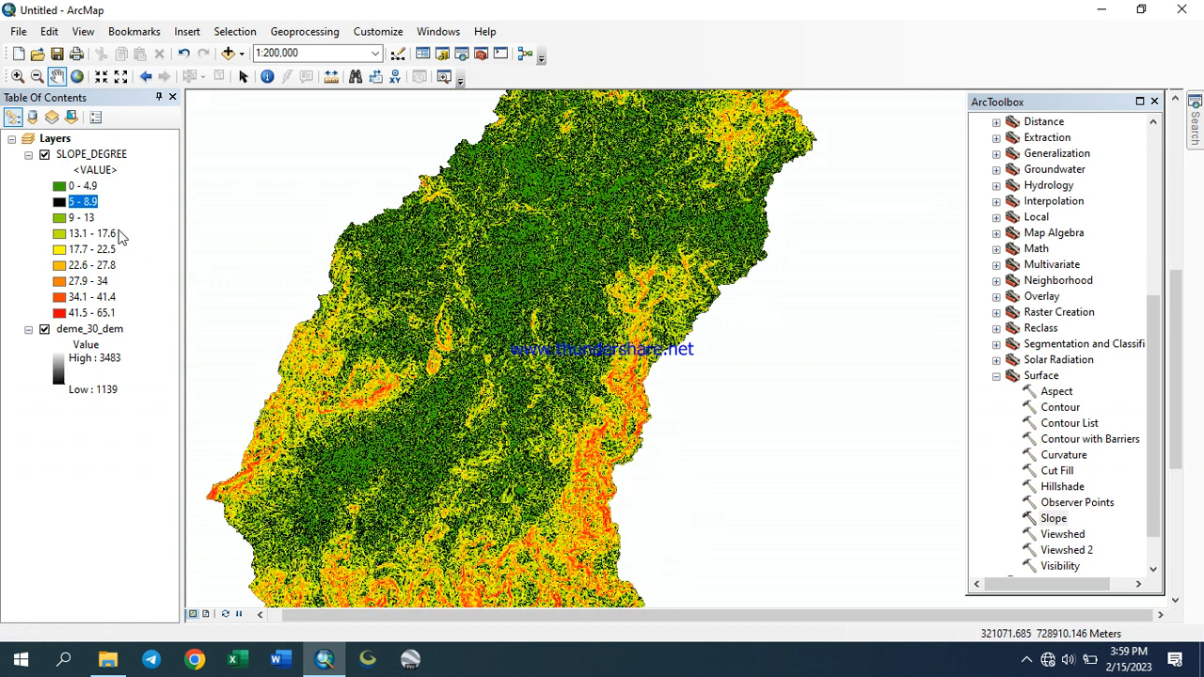
{"action": "left_click", "coordinate": [60, 218]}
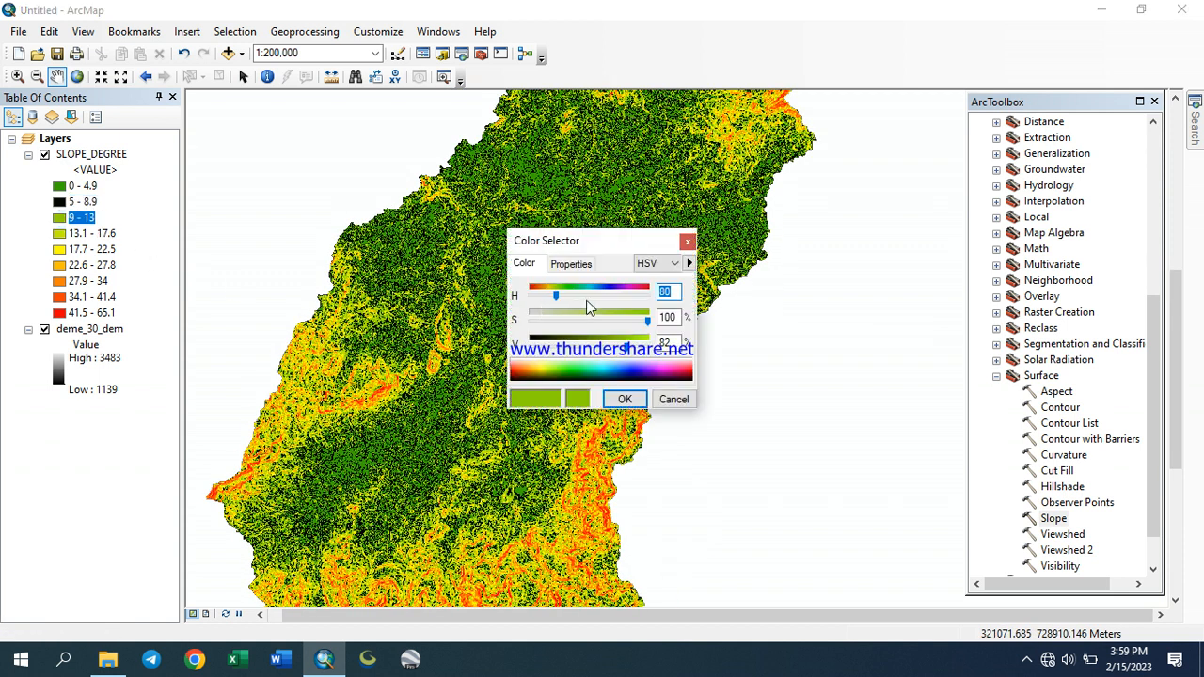
{"action": "left_click", "coordinate": [609, 294]}
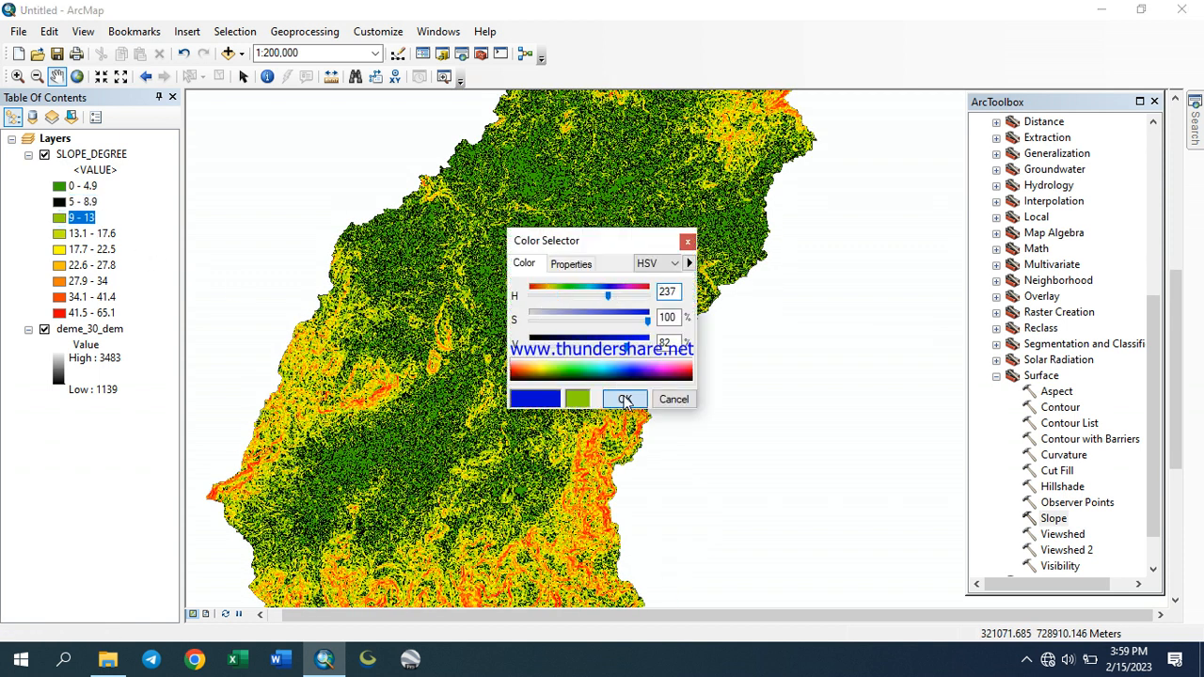
{"action": "left_click", "coordinate": [624, 399]}
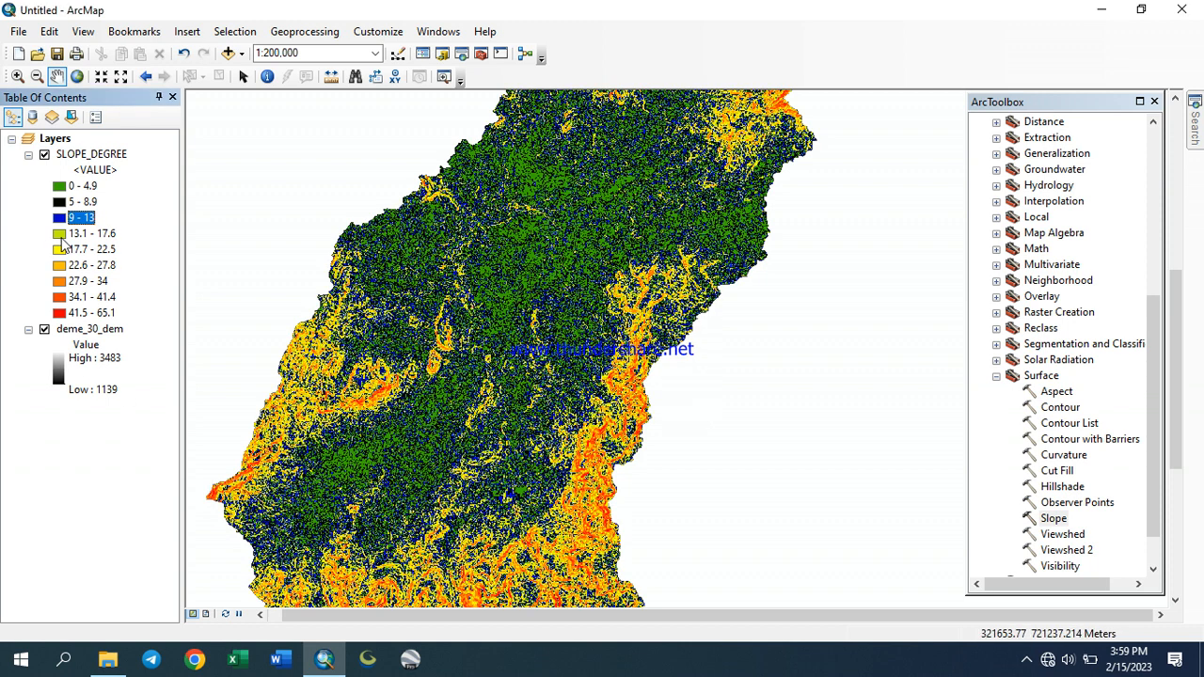
Change the colour of the 13.1 - 17.6 slope class to magenta
{"action": "left_click", "coordinate": [61, 237]}
{"action": "left_click", "coordinate": [661, 376]}
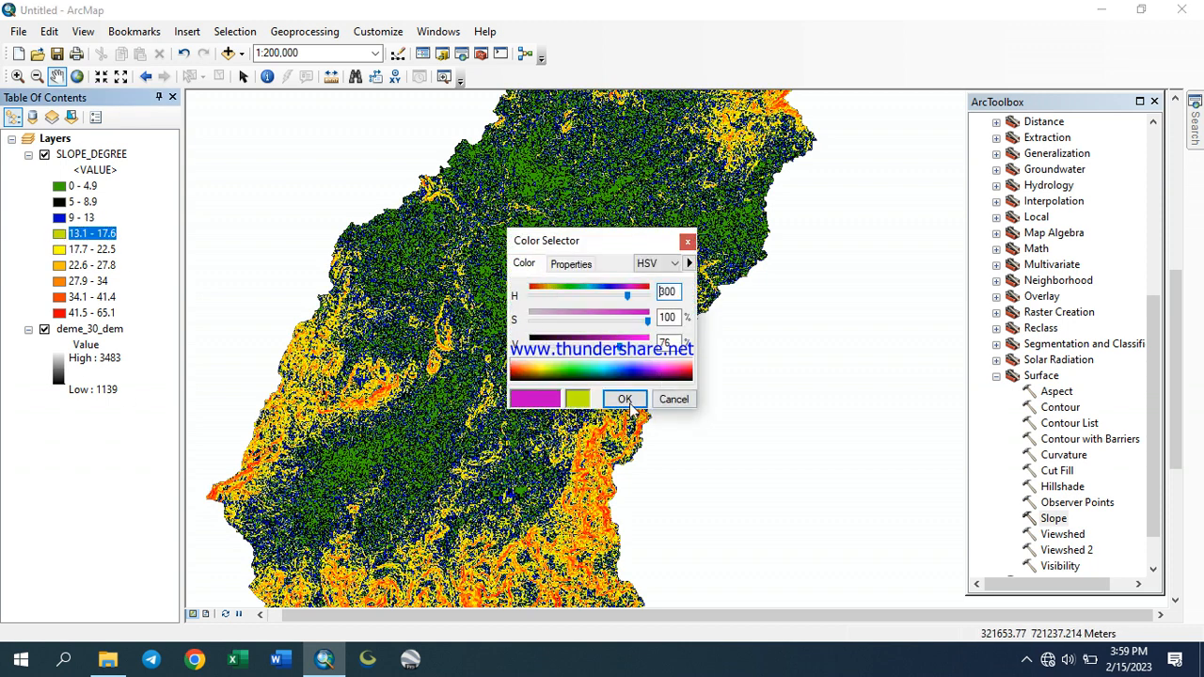
{"action": "left_click", "coordinate": [625, 399]}
Change the colour of the 34.1 - 41.4 slope class to cyan
{"action": "left_click_drag", "start_coordinate": [579, 358], "coordinate": [580, 220]}
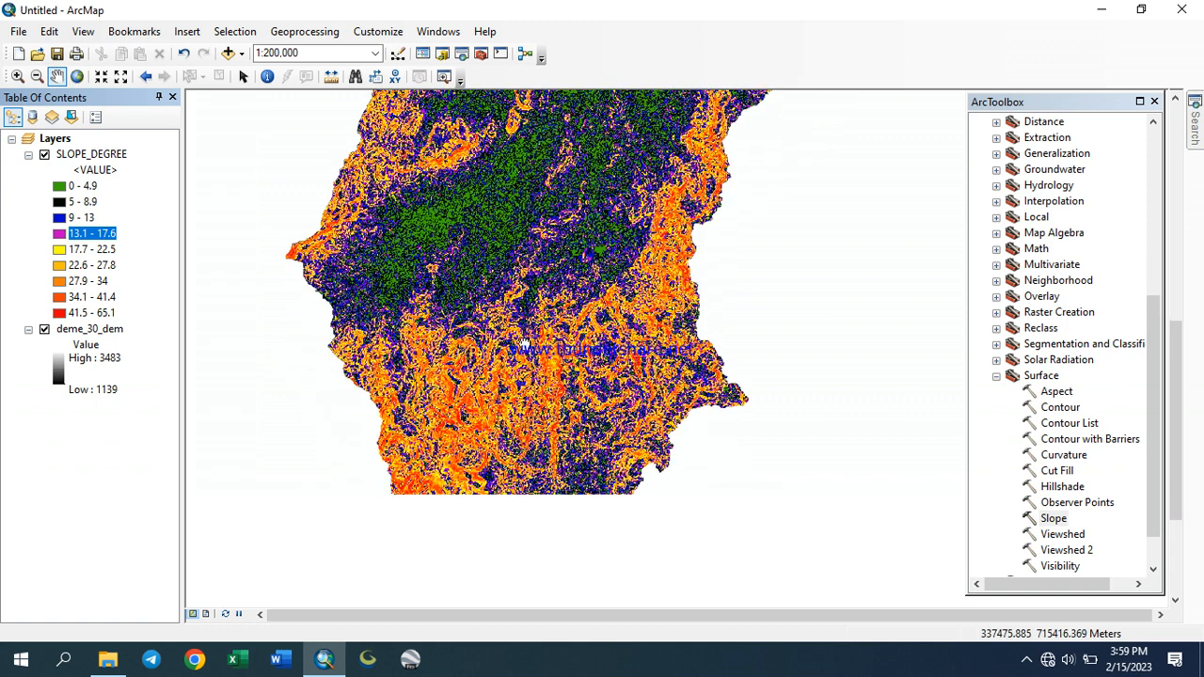
{"action": "left_click", "coordinate": [59, 298]}
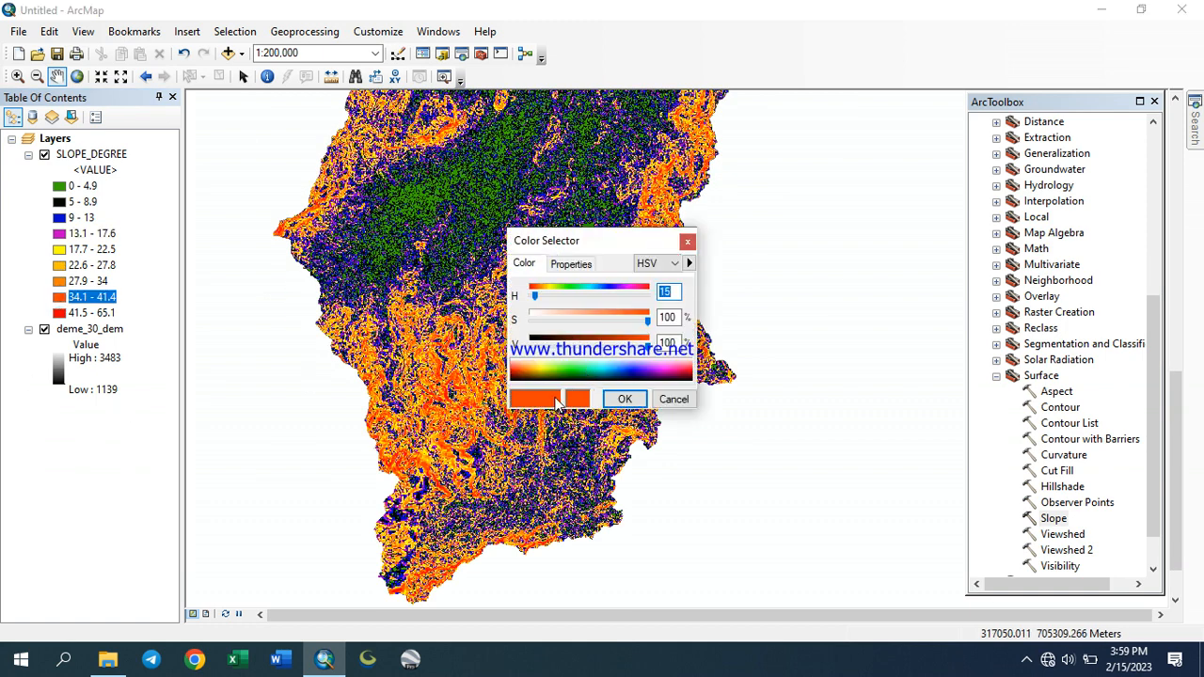
{"action": "left_click", "coordinate": [602, 377]}
{"action": "left_click", "coordinate": [625, 399]}
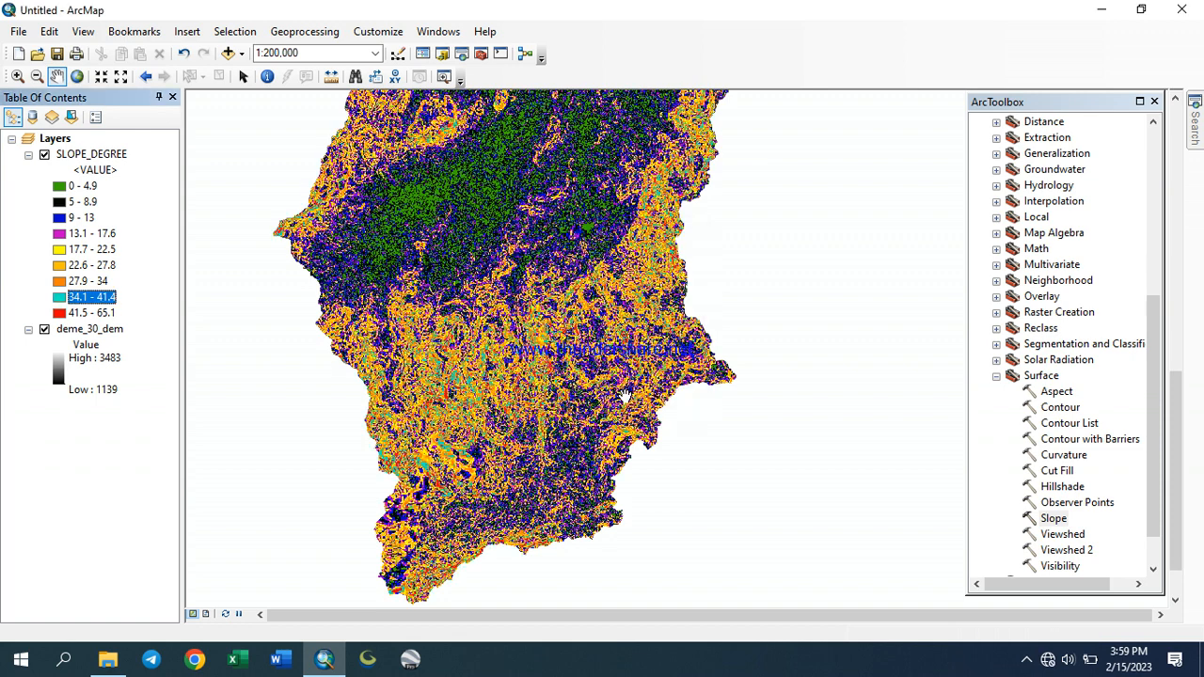
{"action": "scroll", "coordinate": [562, 379], "scroll_direction": "up", "scroll_amount": 1}
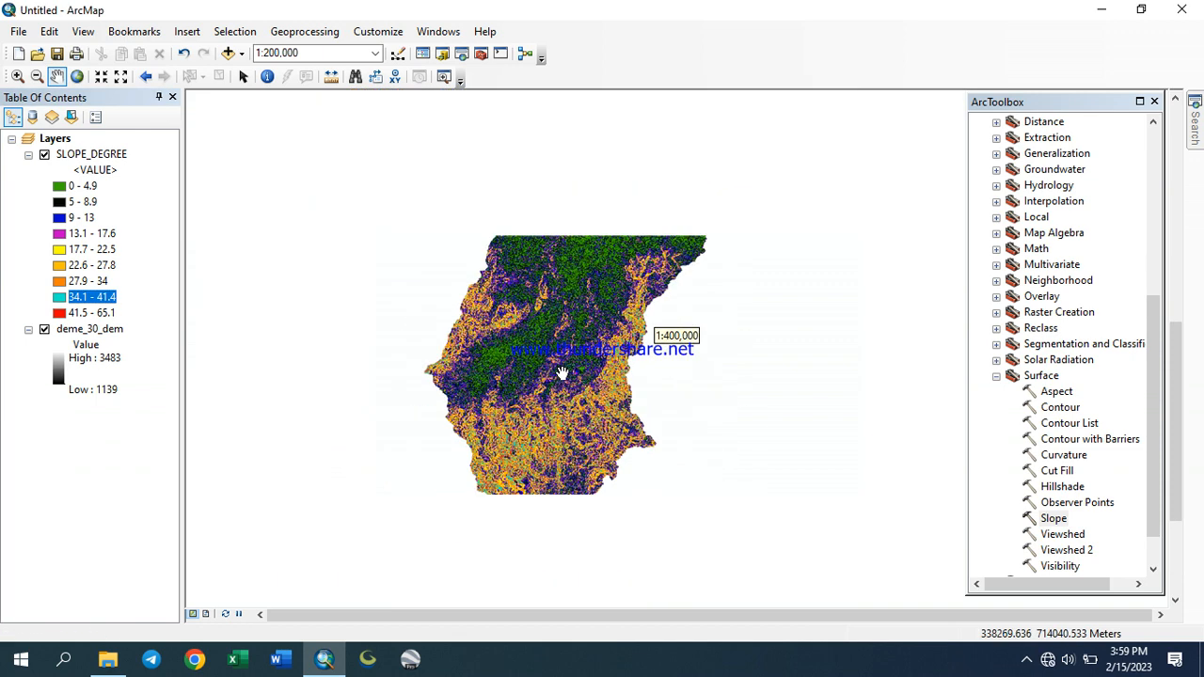
{"action": "scroll", "coordinate": [571, 289], "scroll_direction": "down", "scroll_amount": 1}
{"action": "scroll", "coordinate": [571, 287], "scroll_direction": "up", "scroll_amount": 1}
{"action": "scroll", "coordinate": [575, 284], "scroll_direction": "down", "scroll_amount": 1}
{"action": "scroll", "coordinate": [580, 282], "scroll_direction": "up", "scroll_amount": 1}
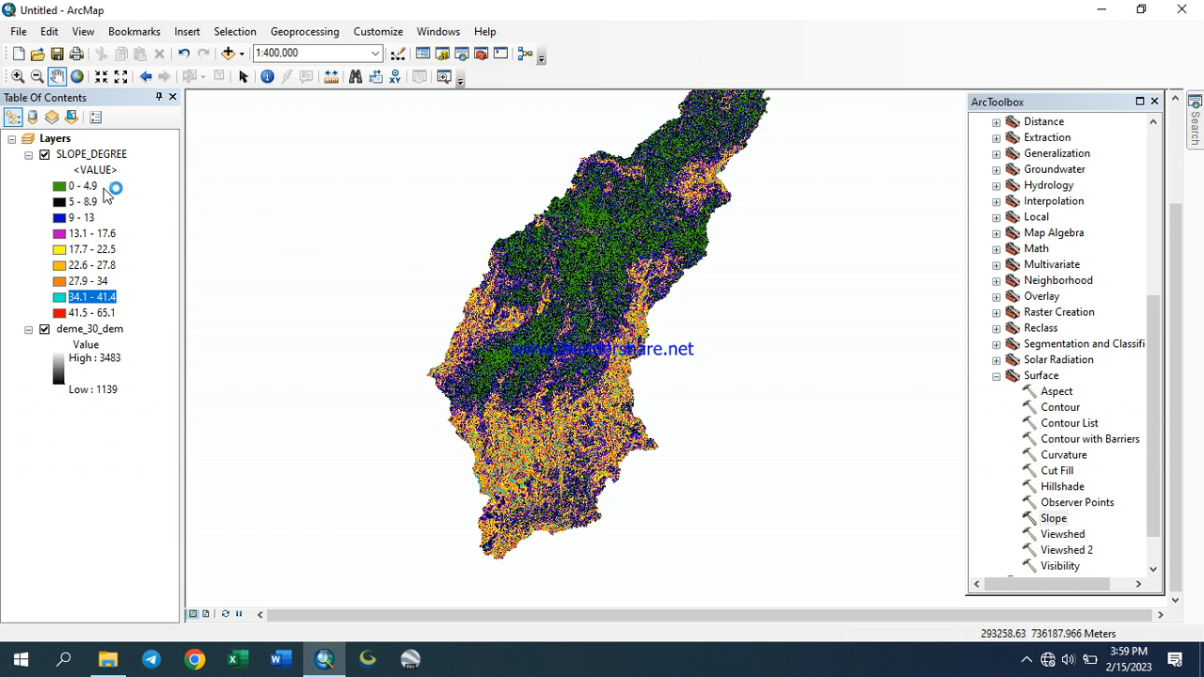
Open the Slope tool with deme_30_dem as input raster and save the output raster as SLOPE_%
{"action": "double_click", "coordinate": [1054, 519]}
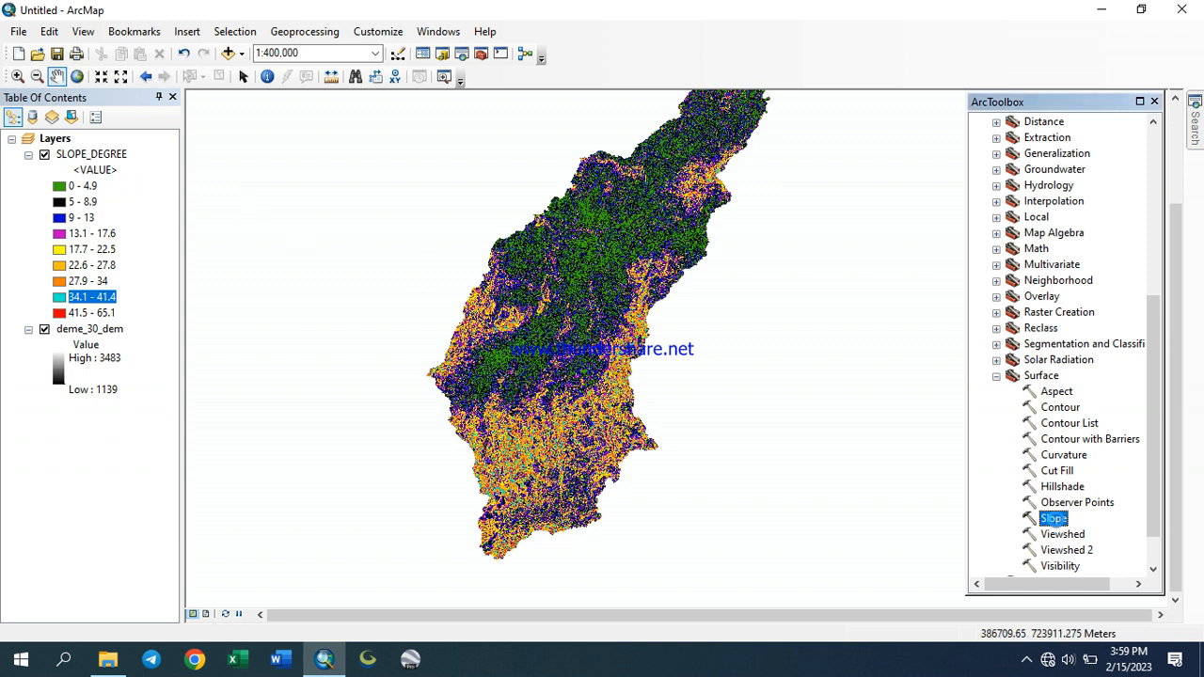
{"action": "left_click", "coordinate": [559, 166]}
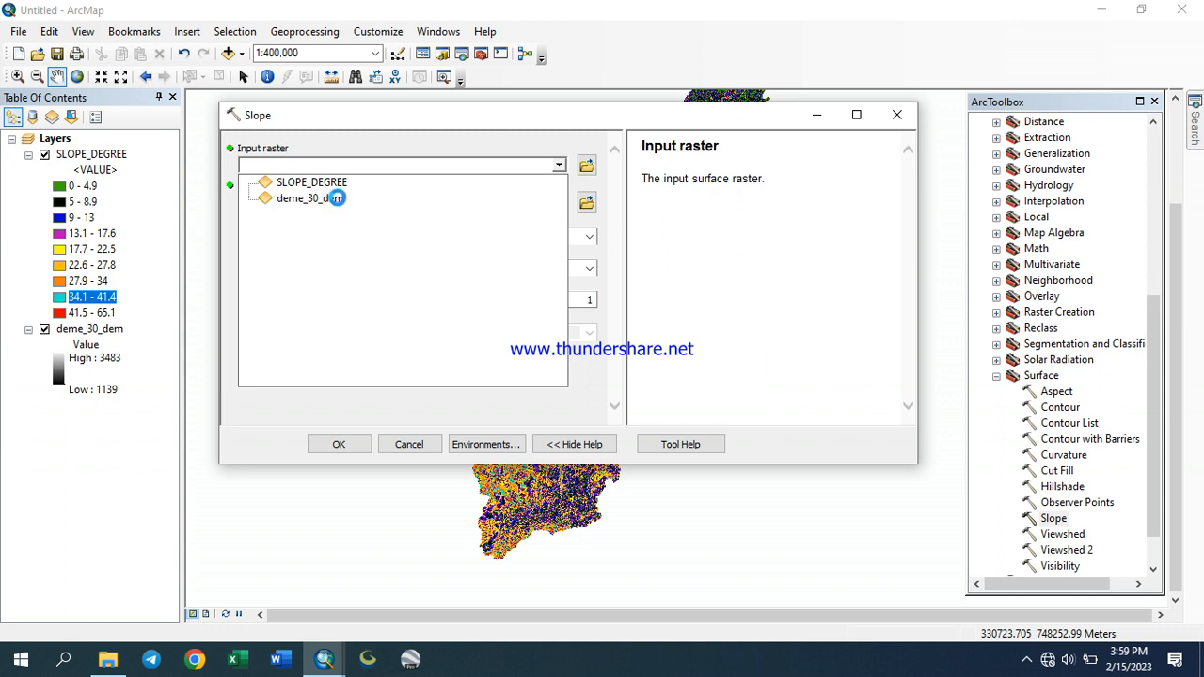
{"action": "left_click", "coordinate": [338, 203]}
{"action": "left_click", "coordinate": [586, 204]}
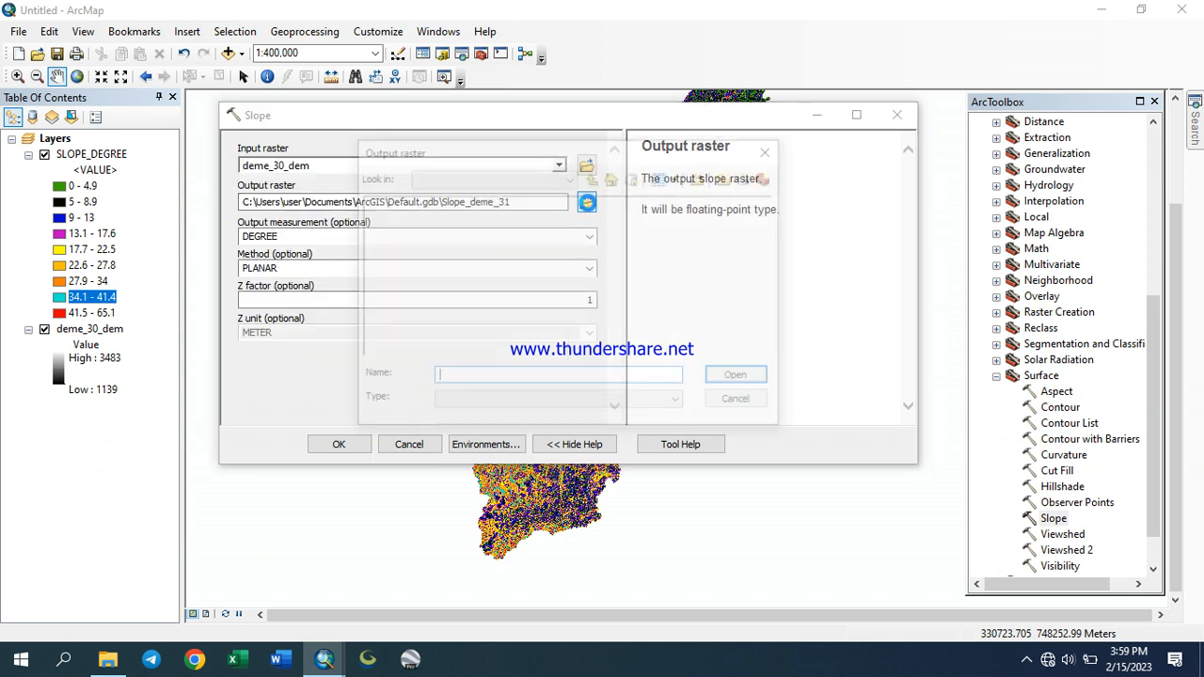
{"action": "type", "text": "SLOPE_PERCENT"}
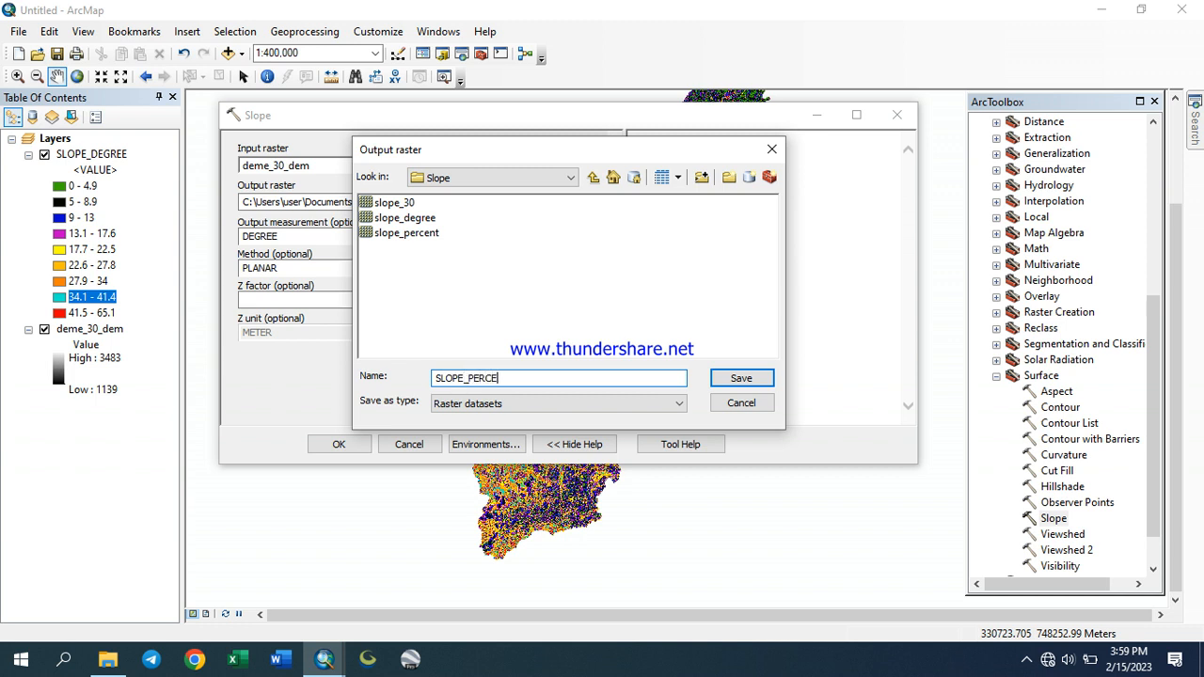
{"action": "left_click", "coordinate": [732, 378]}
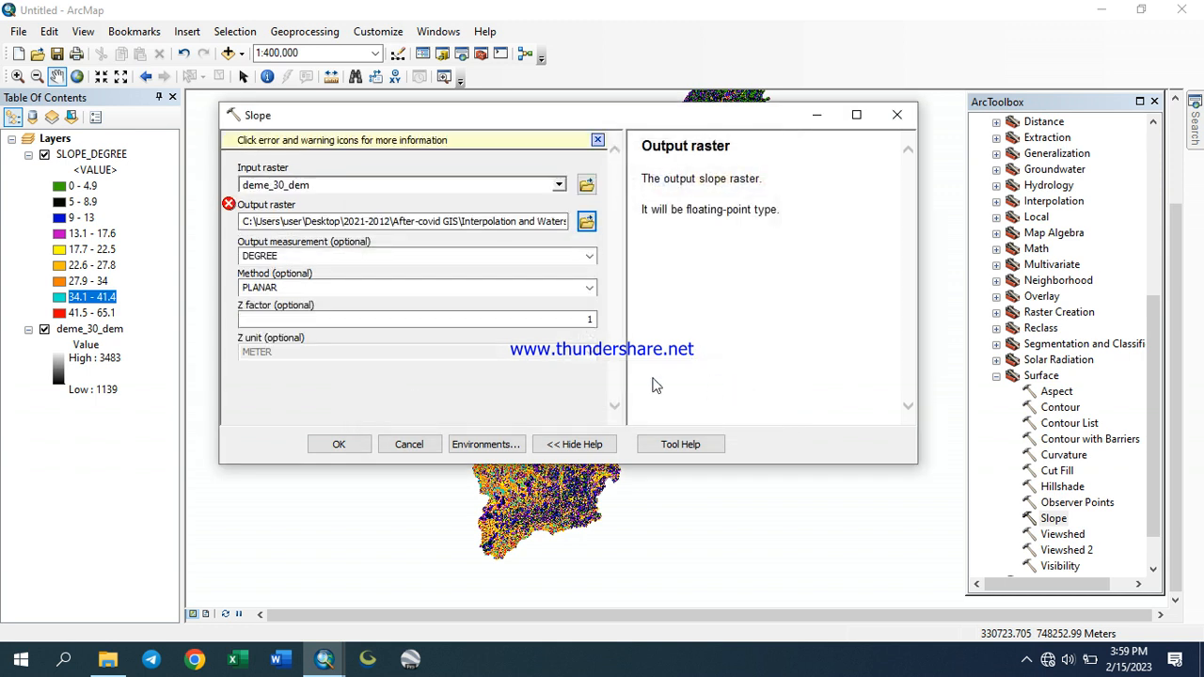
{"action": "left_click", "coordinate": [586, 222]}
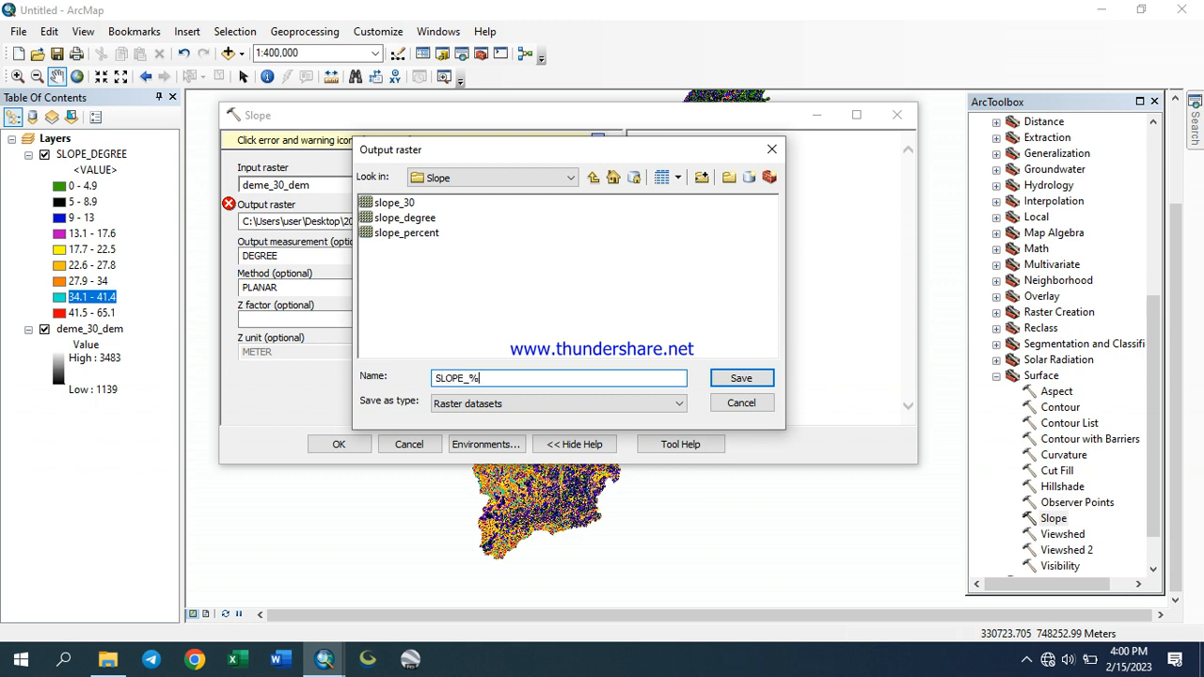
{"action": "left_click", "coordinate": [770, 378]}
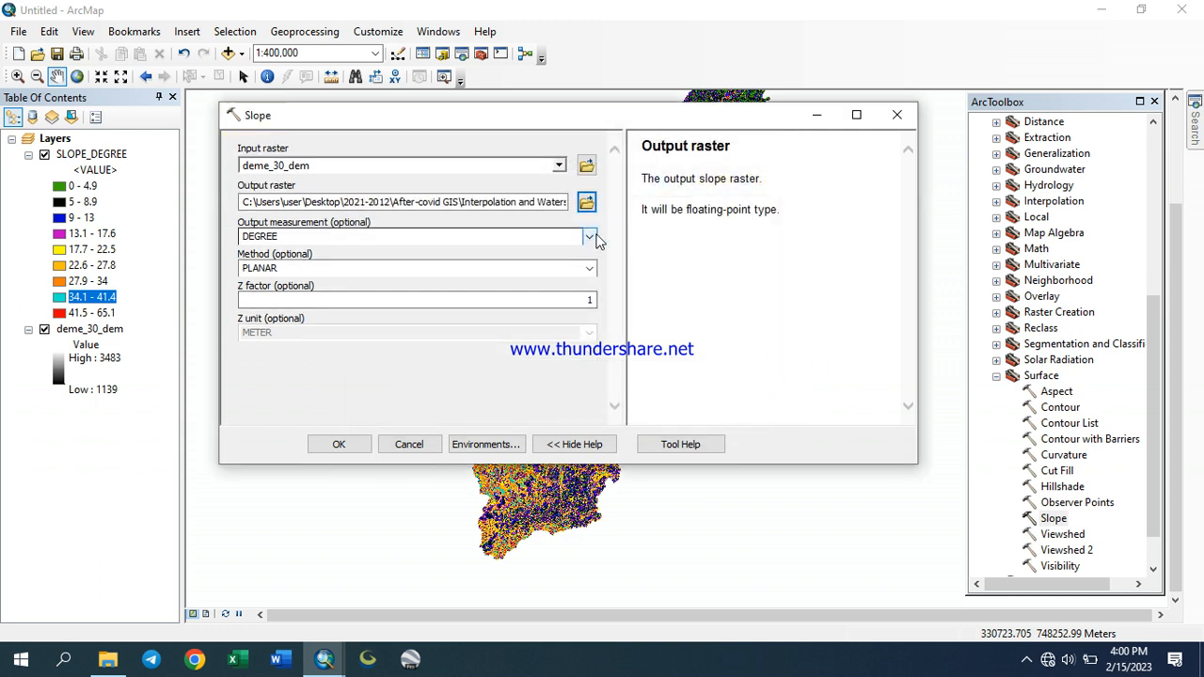
Run Slope with output measurement PERCENT_RISE and the PLANAR method
{"action": "left_click", "coordinate": [590, 237]}
{"action": "left_click", "coordinate": [414, 262]}
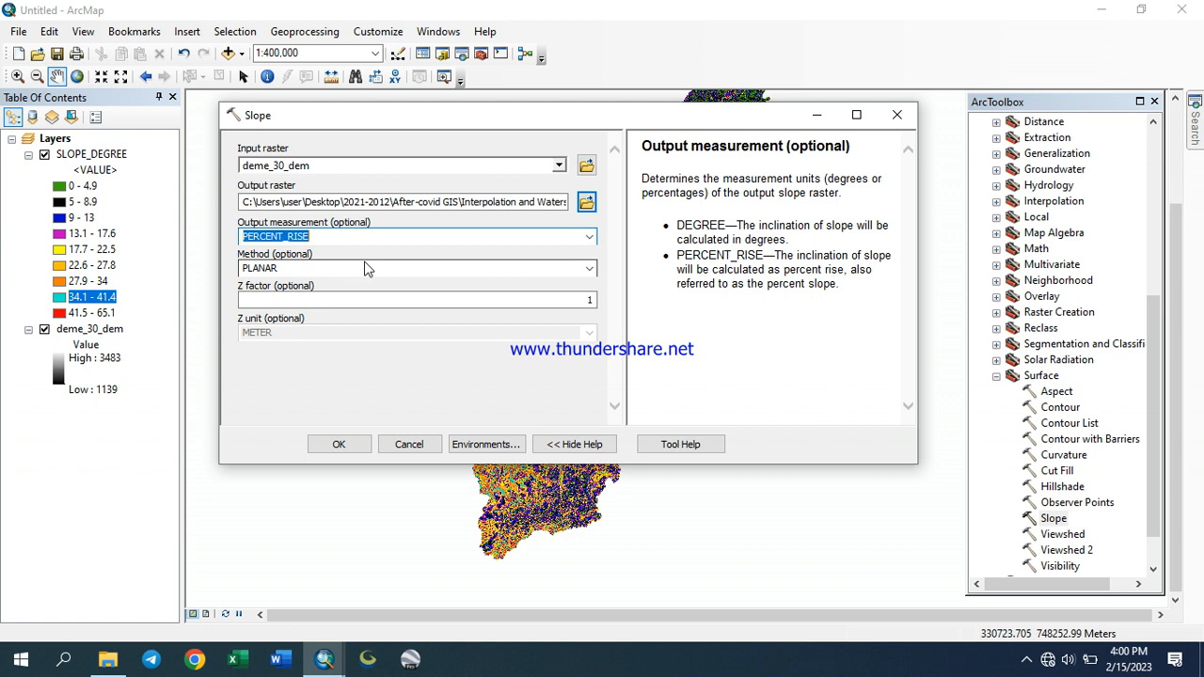
{"action": "left_click", "coordinate": [589, 269]}
{"action": "left_click", "coordinate": [470, 283]}
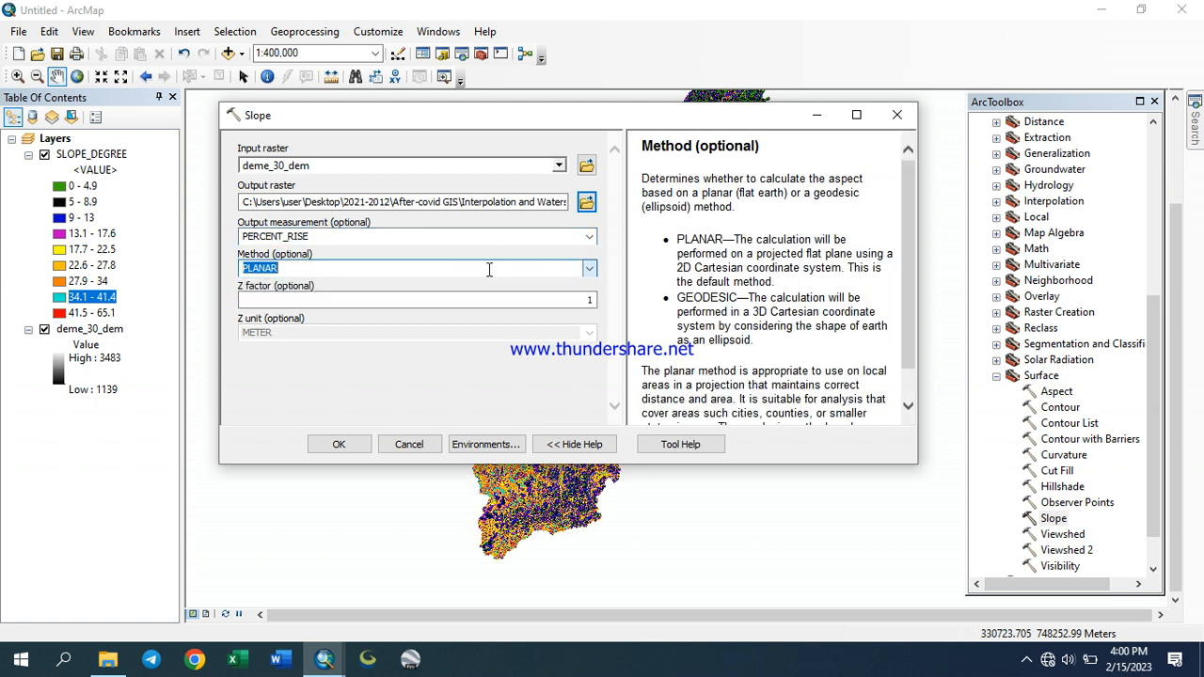
{"action": "left_click", "coordinate": [341, 446]}
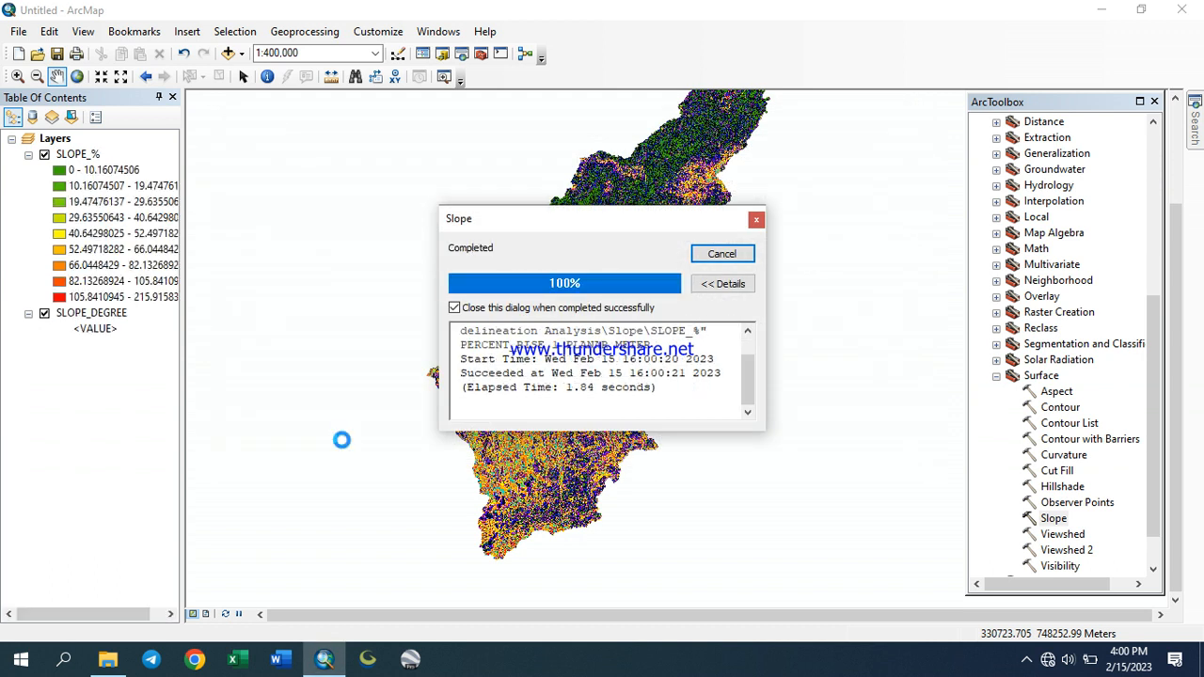
Hide the SLOPE_DEGREE layer and format the SLOPE_% class labels to 1 significant digit
{"action": "left_click", "coordinate": [44, 313]}
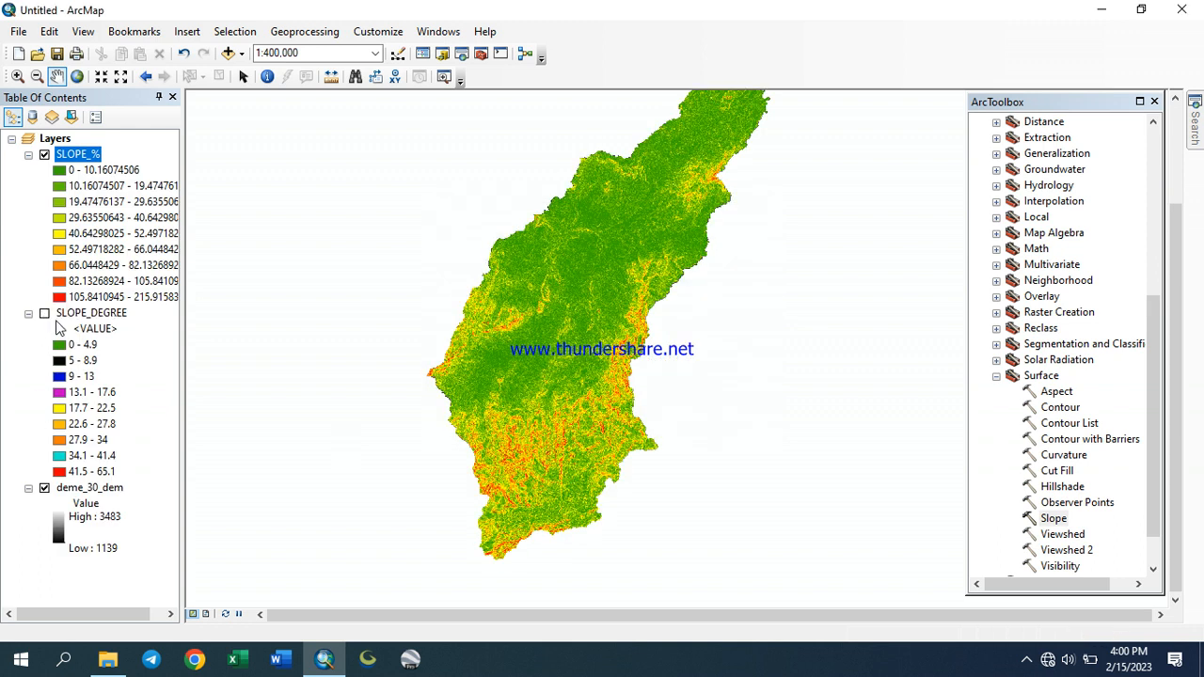
{"action": "right_click", "coordinate": [82, 162]}
{"action": "left_click", "coordinate": [160, 414]}
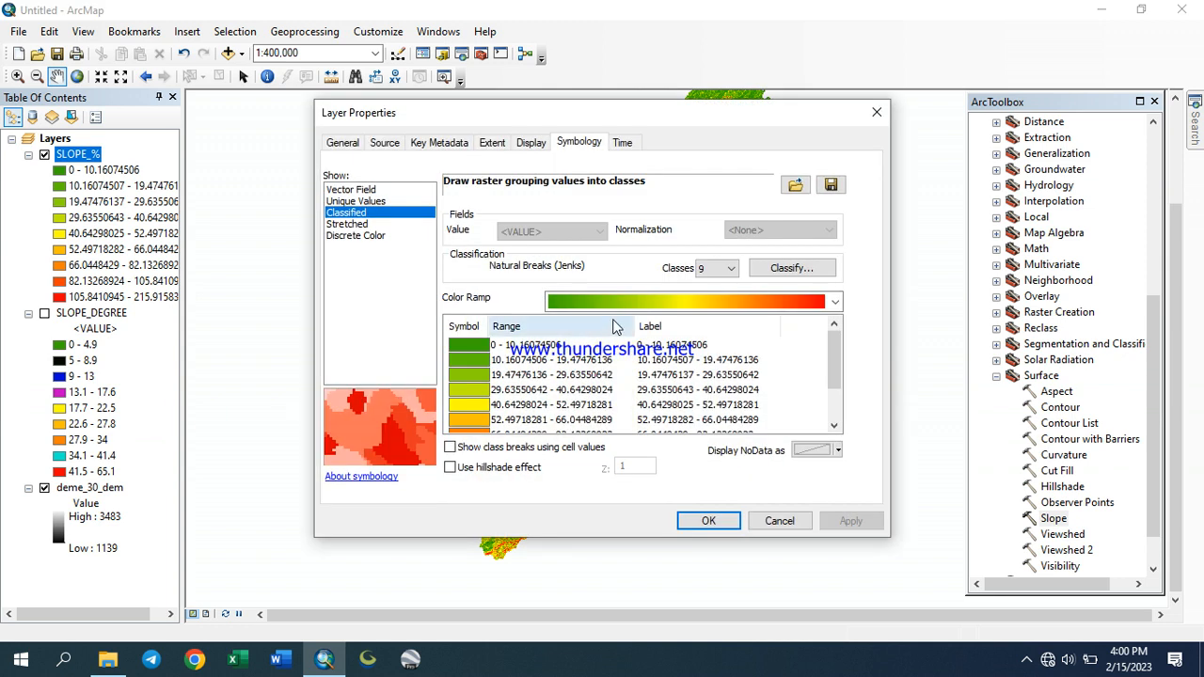
{"action": "right_click", "coordinate": [658, 345]}
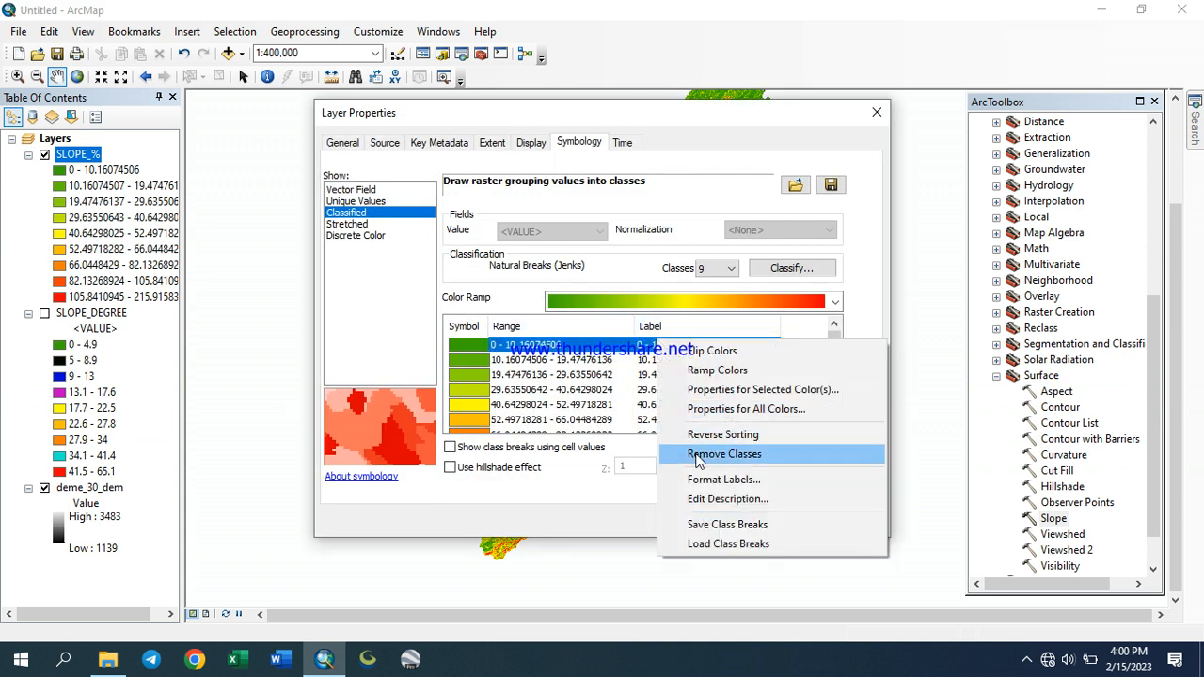
{"action": "left_click", "coordinate": [706, 480]}
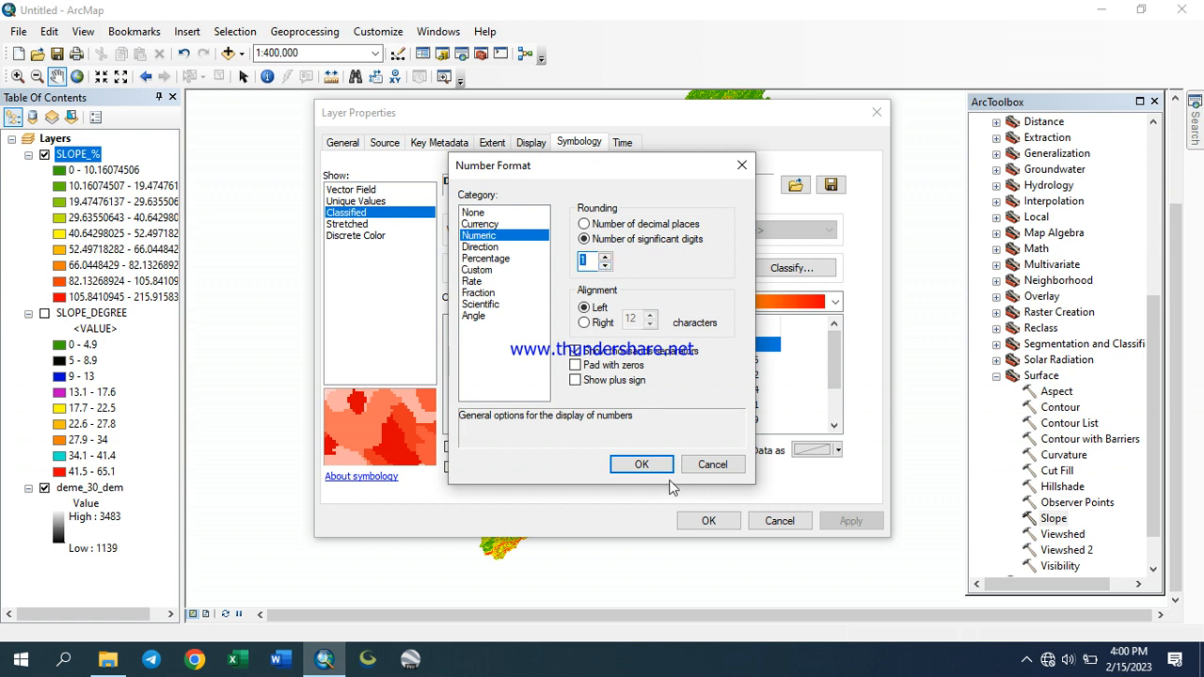
{"action": "left_click", "coordinate": [641, 465]}
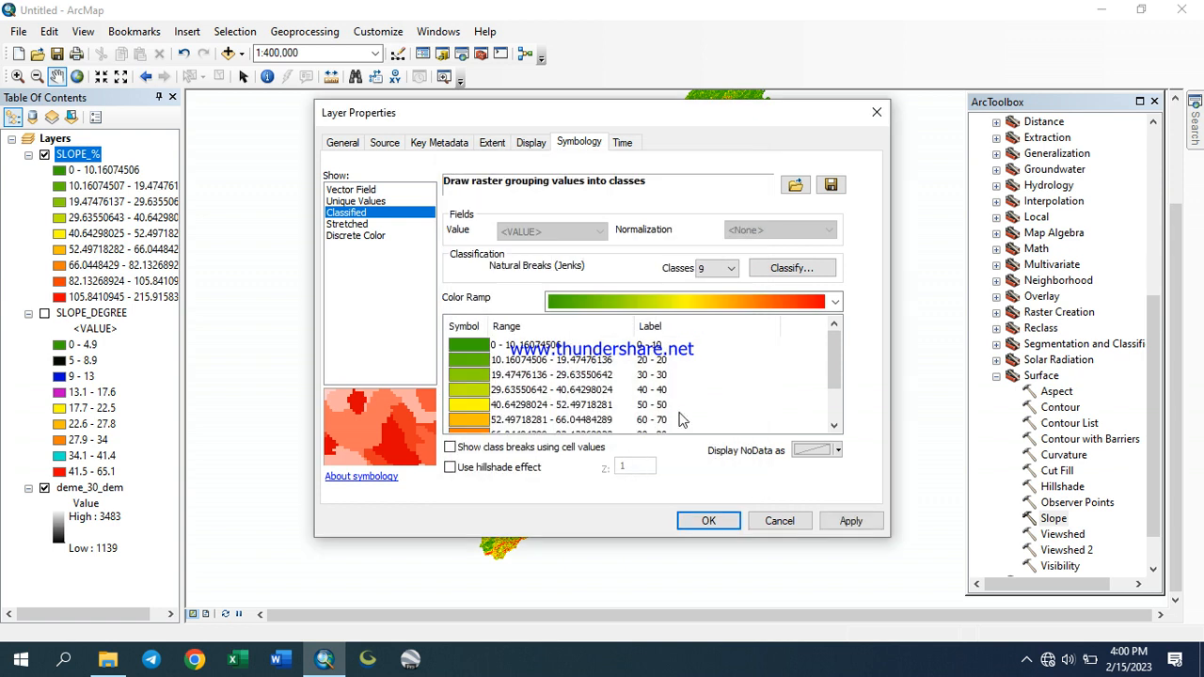
Reformat the SLOPE_% class labels to 2 significant digits and apply
{"action": "scroll", "coordinate": [712, 419], "scroll_direction": "down", "scroll_amount": 1}
{"action": "scroll", "coordinate": [709, 417], "scroll_direction": "up", "scroll_amount": 1}
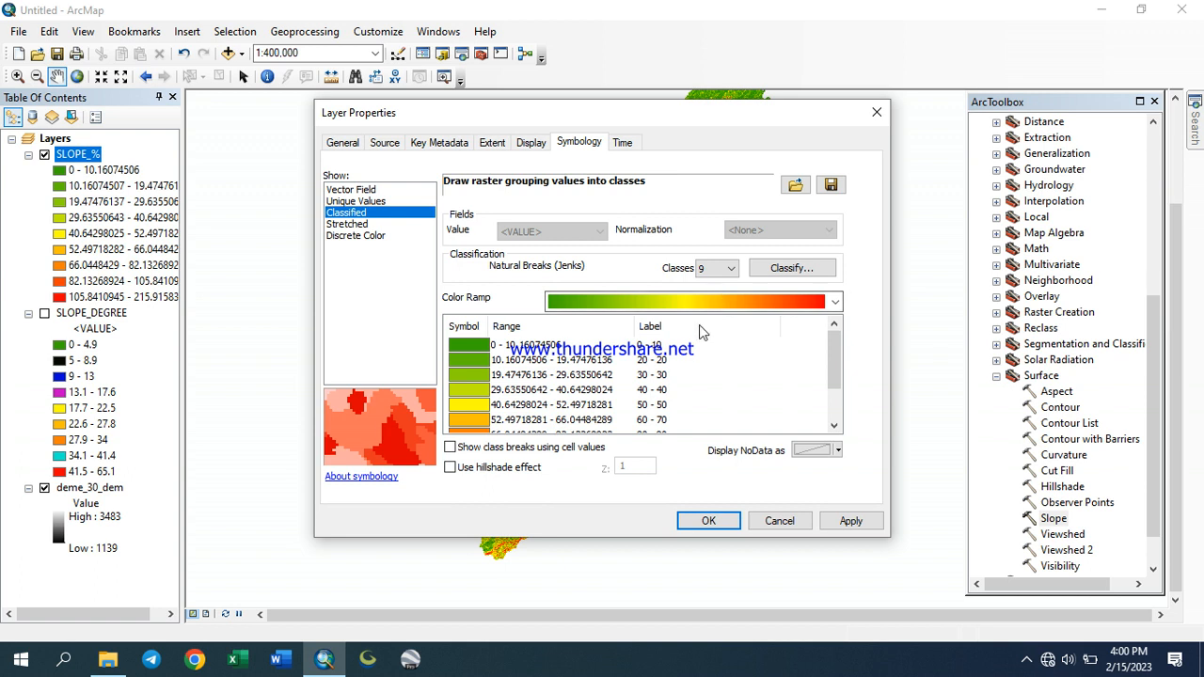
{"action": "right_click", "coordinate": [648, 344]}
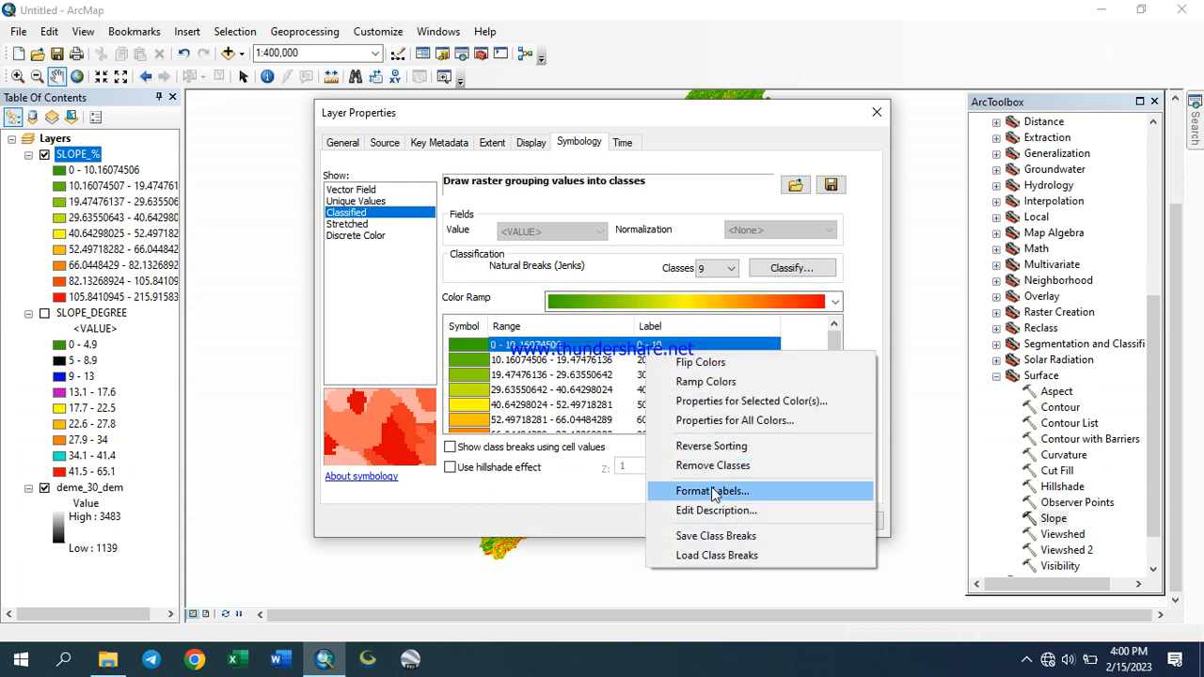
{"action": "left_click", "coordinate": [712, 491]}
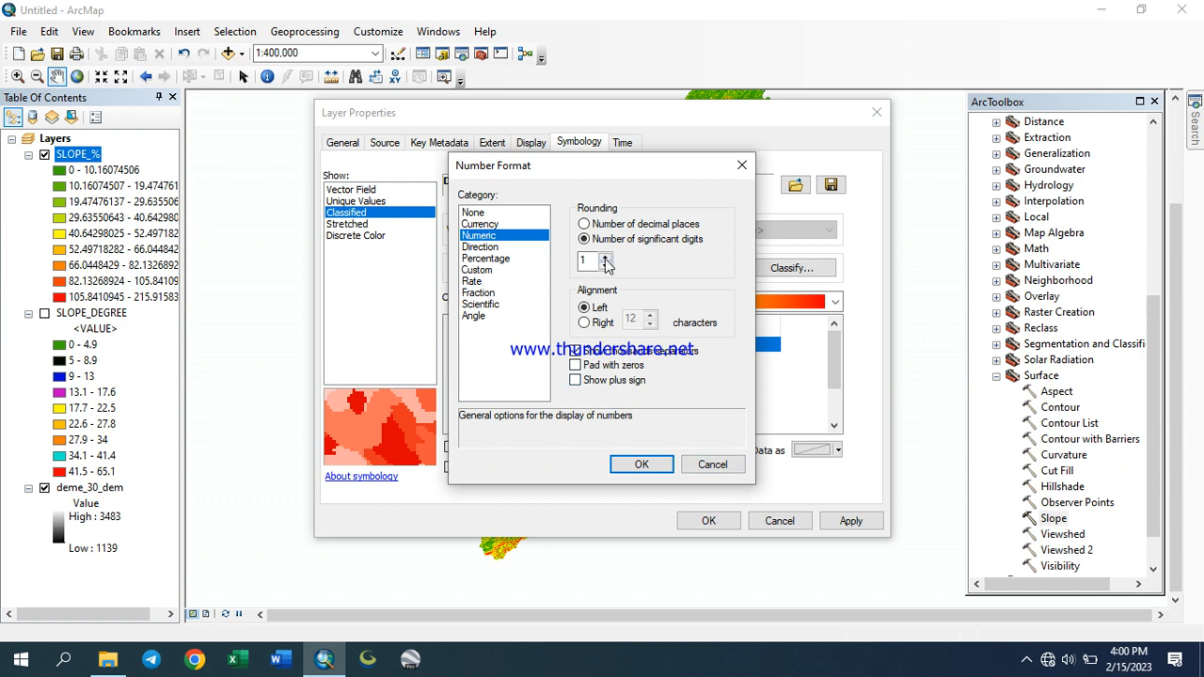
{"action": "left_click", "coordinate": [643, 466]}
{"action": "left_click", "coordinate": [850, 520]}
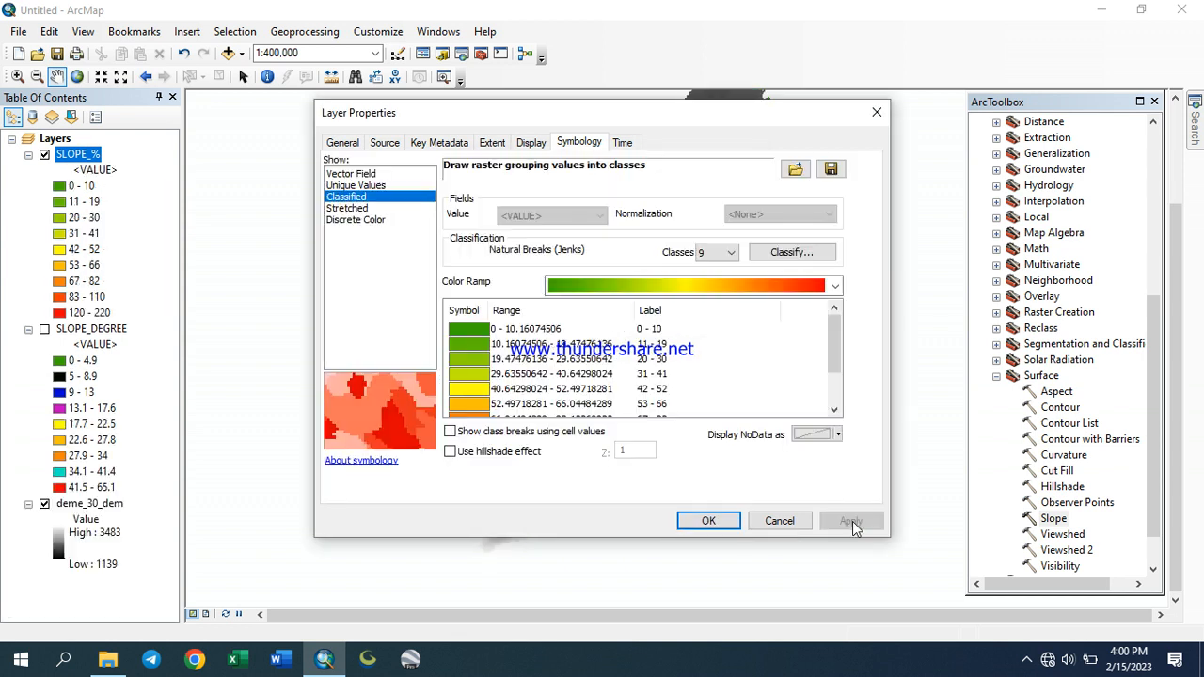
Reformat the SLOPE_% class labels to 3 significant digits, apply and close the layer properties
{"action": "scroll", "coordinate": [653, 389], "scroll_direction": "down", "scroll_amount": 1}
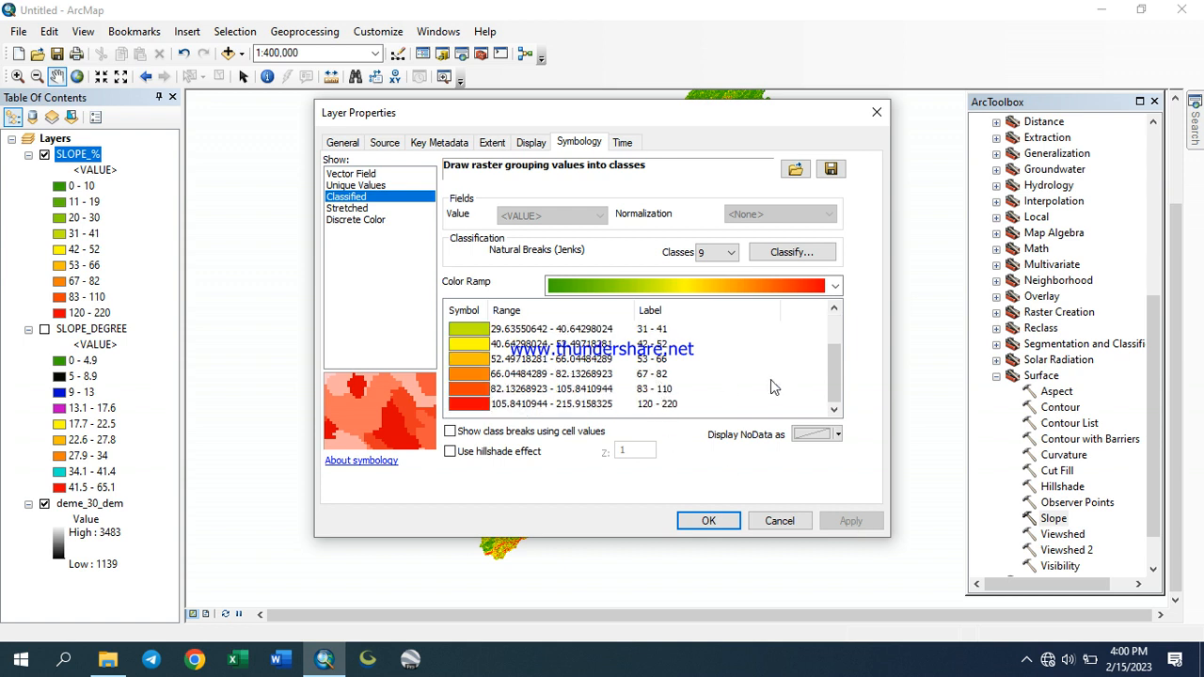
{"action": "right_click", "coordinate": [656, 339]}
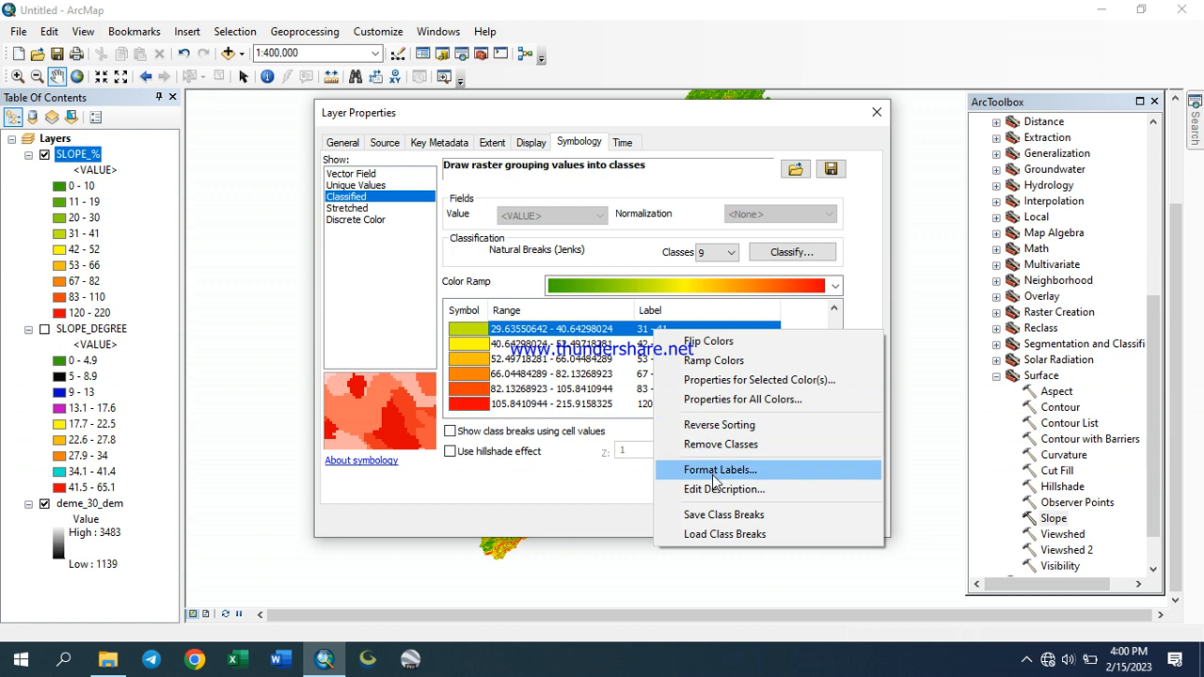
{"action": "left_click", "coordinate": [712, 468]}
{"action": "left_click", "coordinate": [604, 258]}
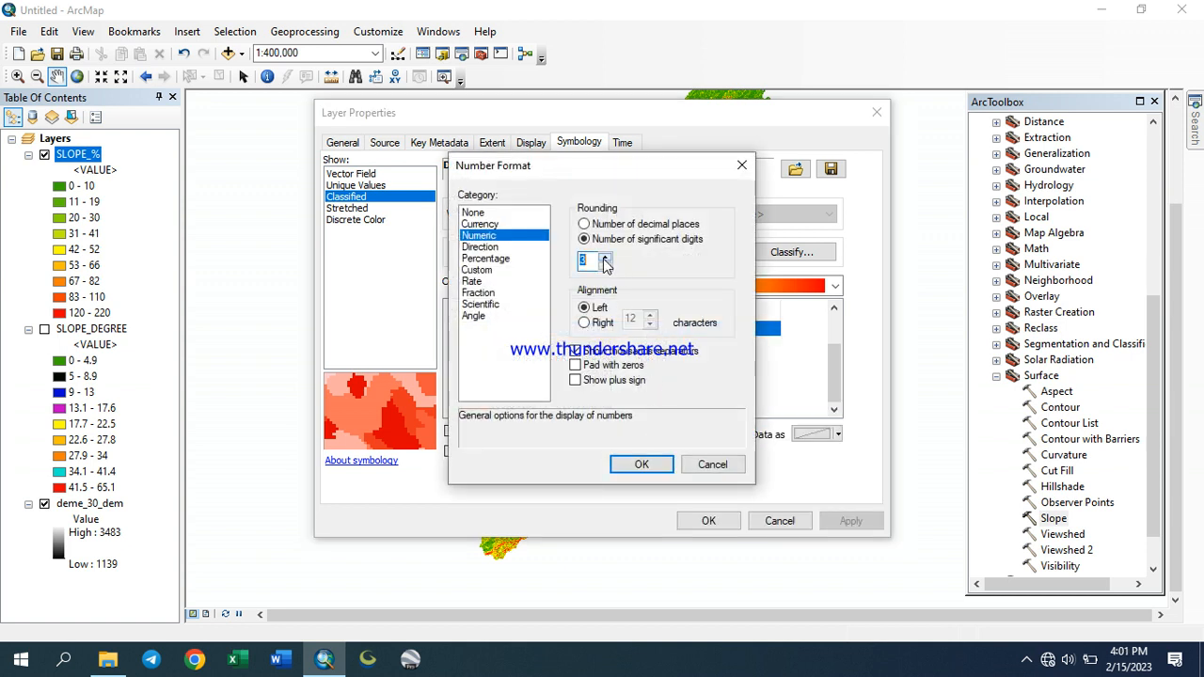
{"action": "left_click", "coordinate": [643, 465]}
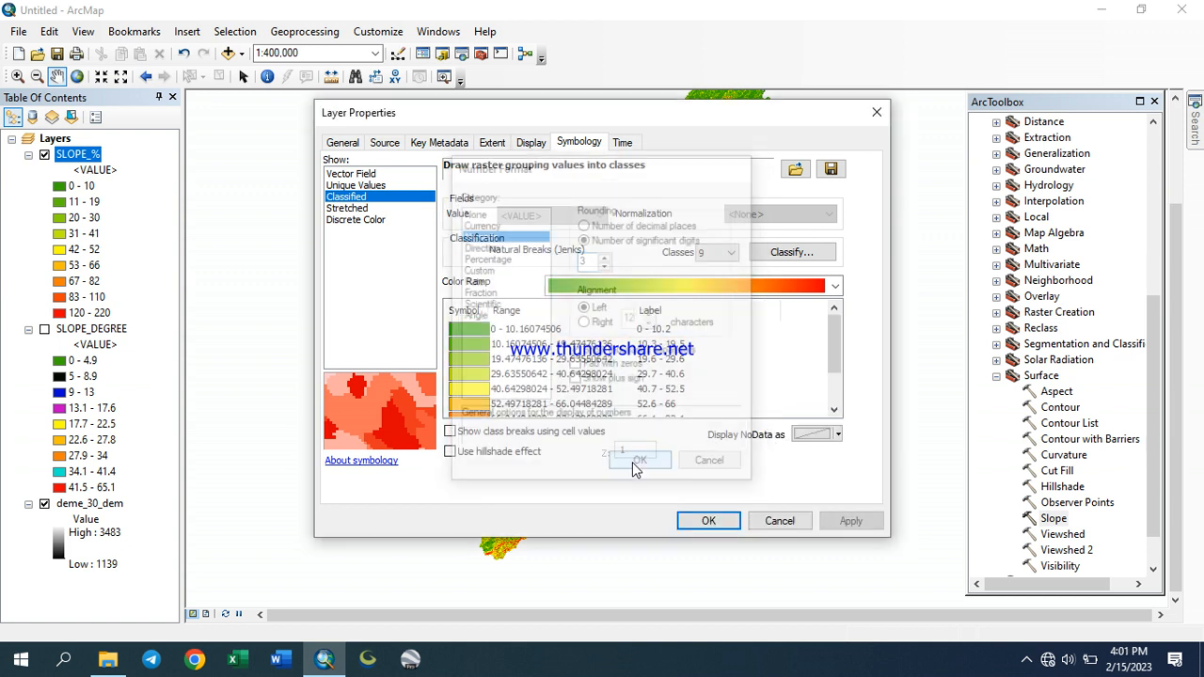
{"action": "left_click", "coordinate": [850, 521]}
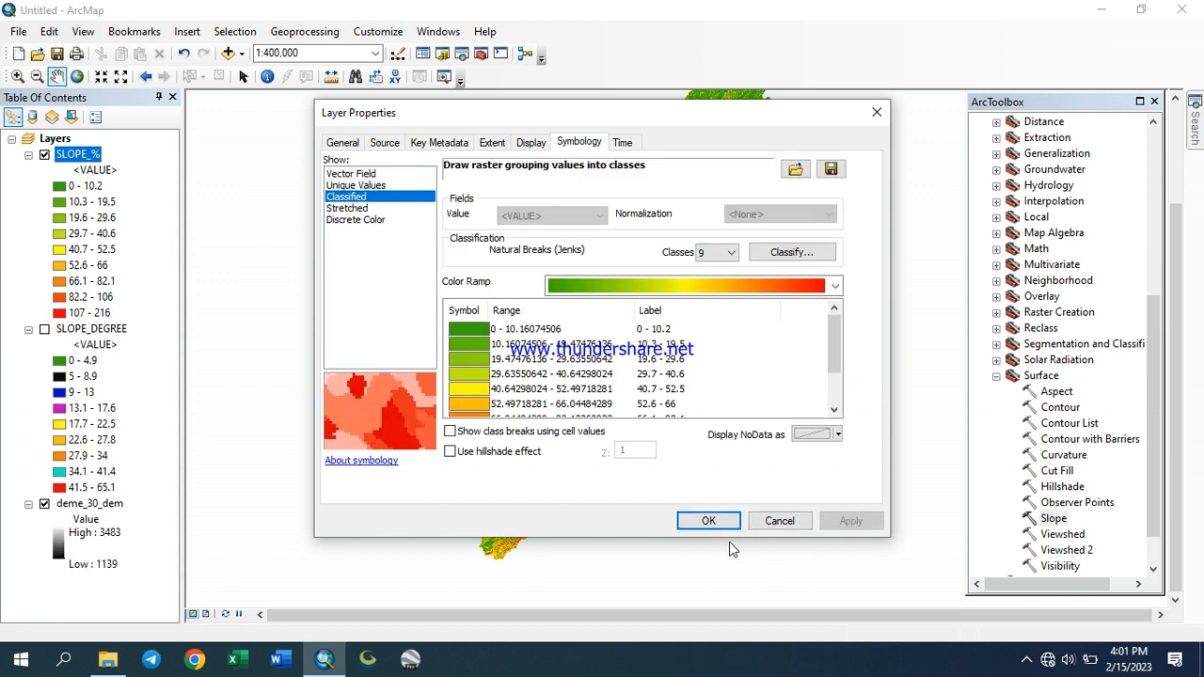
{"action": "left_click", "coordinate": [708, 521]}
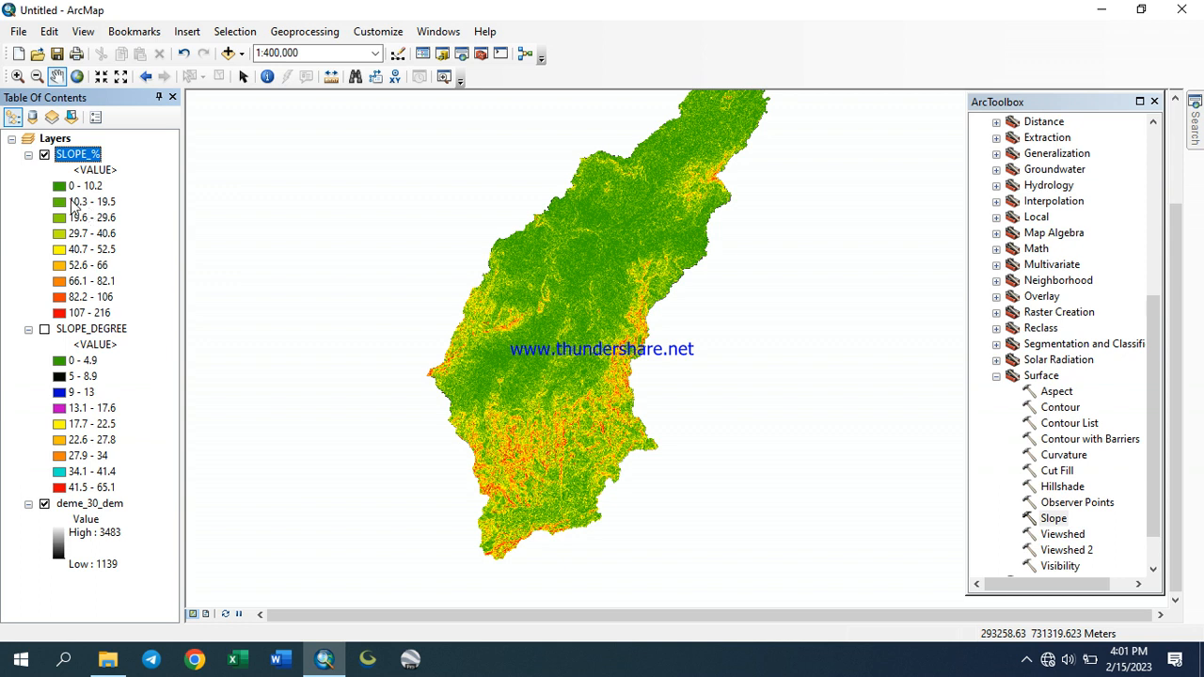
{"action": "left_click_drag", "start_coordinate": [636, 255], "coordinate": [533, 326]}
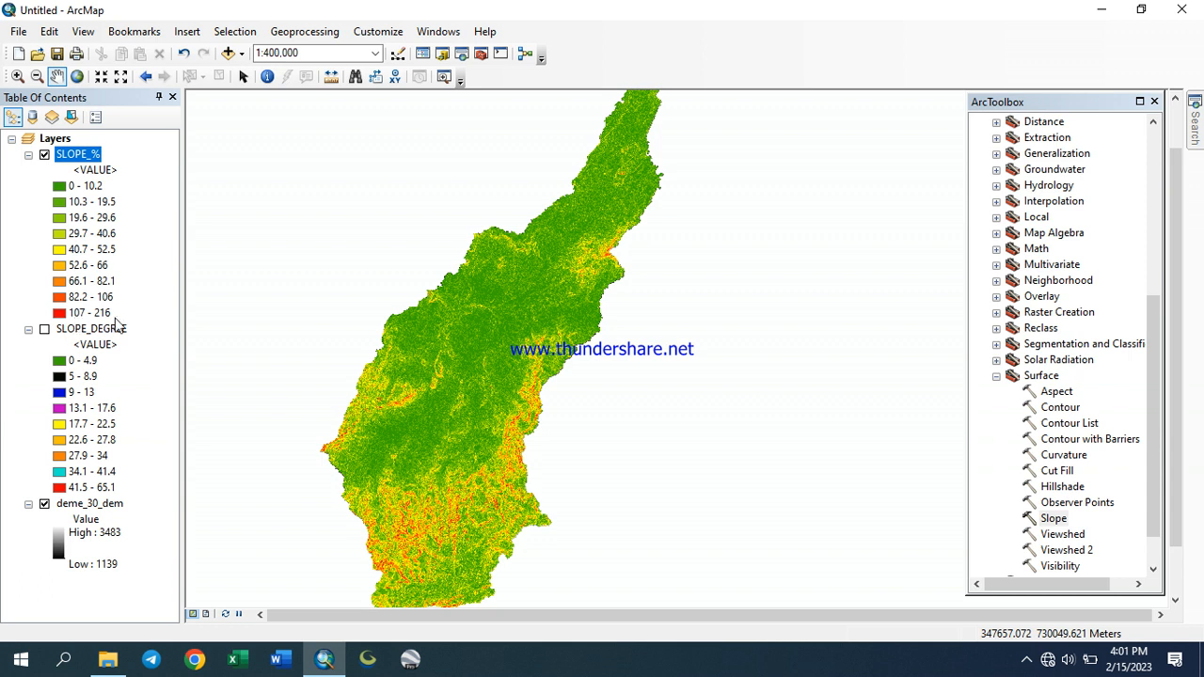
{"action": "left_click_drag", "start_coordinate": [432, 422], "coordinate": [460, 344]}
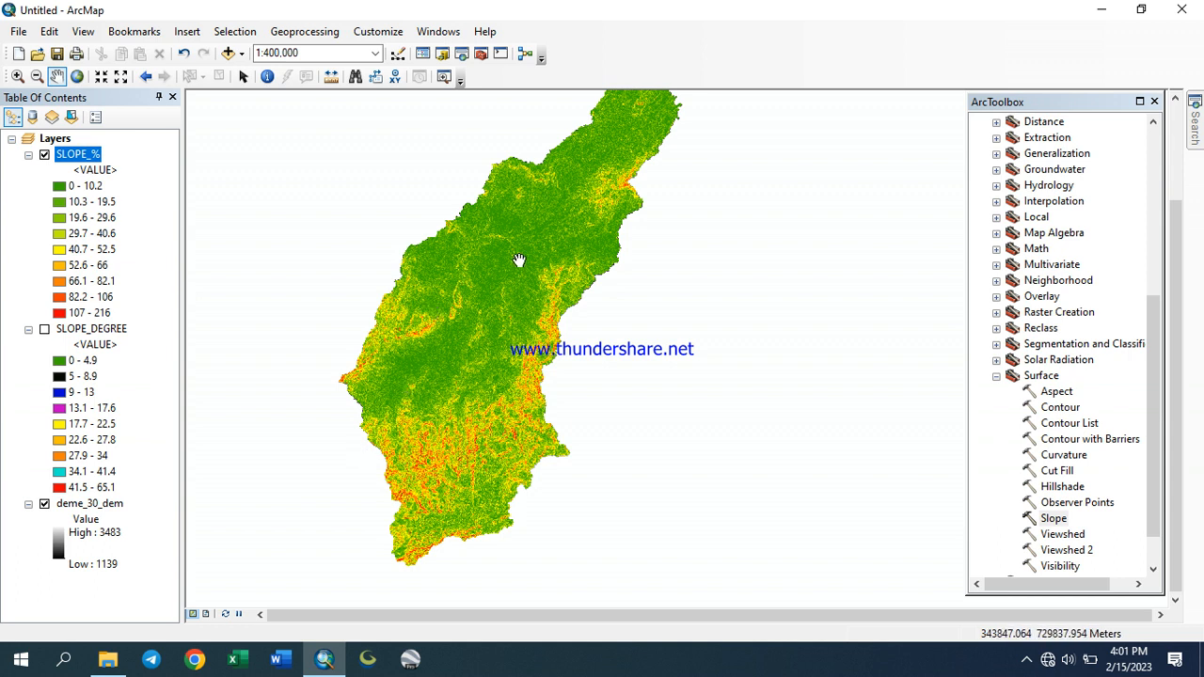
{"action": "left_click_drag", "start_coordinate": [519, 261], "coordinate": [494, 339]}
{"action": "left_click_drag", "start_coordinate": [511, 403], "coordinate": [527, 340]}
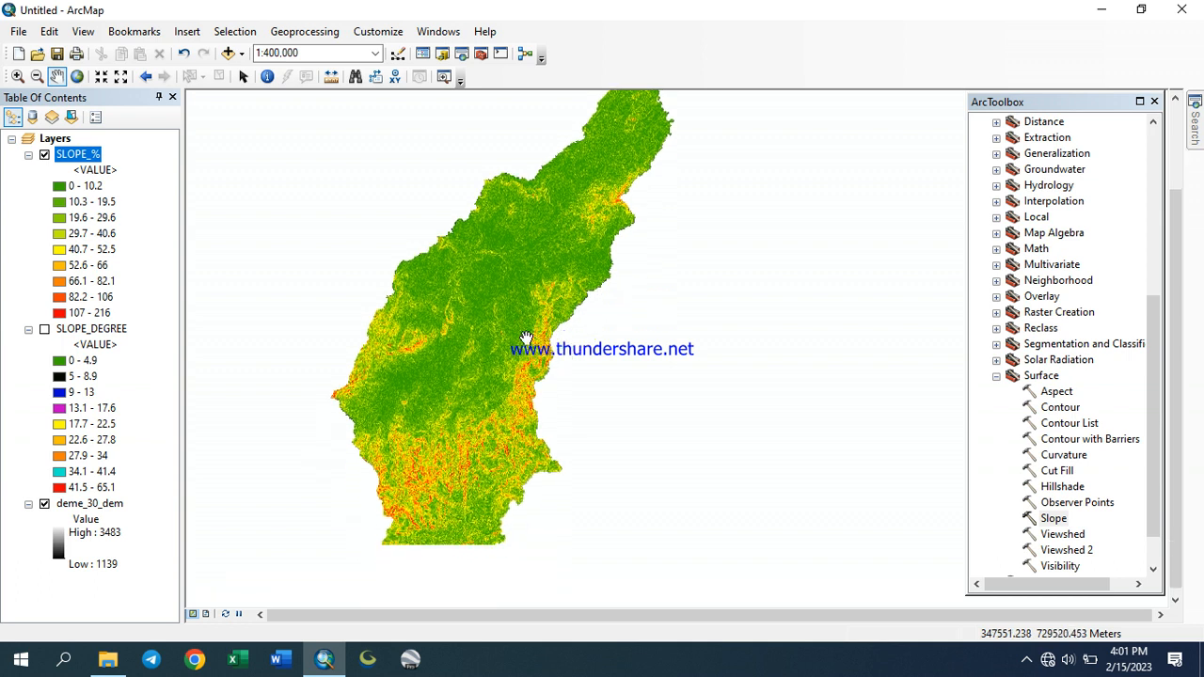
{"action": "mouse_move", "coordinate": [474, 392]}
{"action": "left_mouse_down"}
{"action": "mouse_move", "coordinate": [479, 282]}
{"action": "mouse_move", "coordinate": [477, 332]}
{"action": "left_mouse_up"}
{"action": "mouse_move", "coordinate": [477, 250]}
{"action": "left_mouse_down"}
{"action": "mouse_move", "coordinate": [473, 340]}
{"action": "mouse_move", "coordinate": [489, 339]}
{"action": "left_mouse_up"}
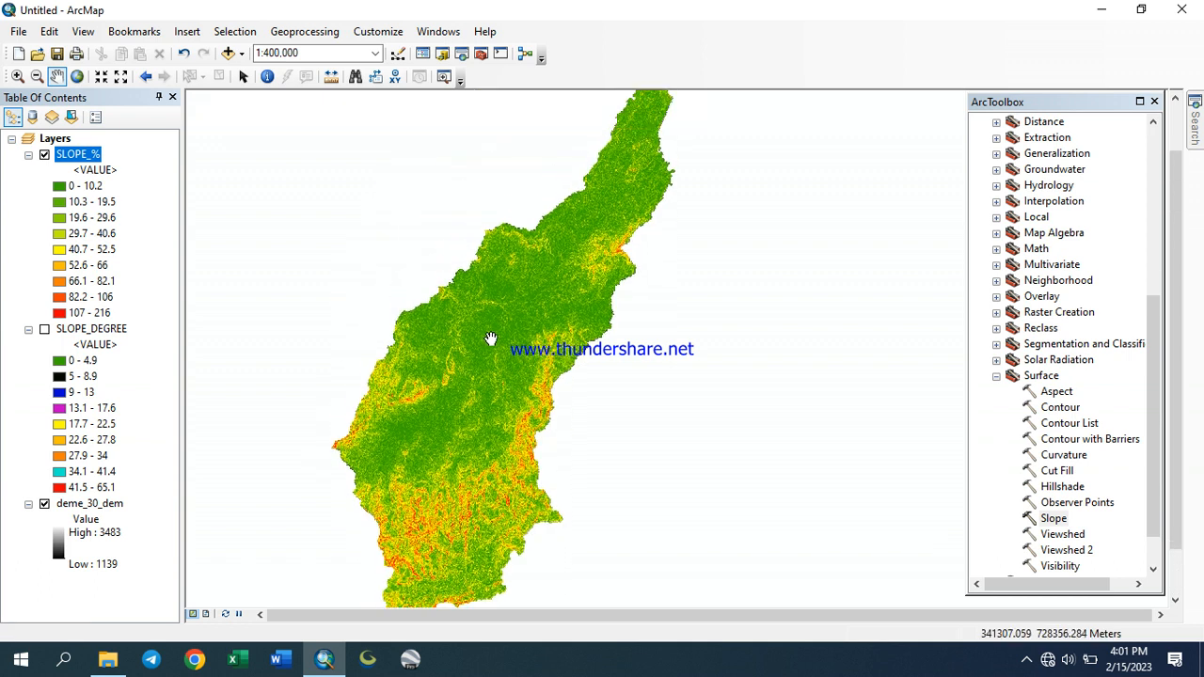
Run Slope on deme_30_dem with DEGREE output and the GEODESIC method in METER Z units, saving it as SLOPE_DE_GED
{"action": "double_click", "coordinate": [1053, 520]}
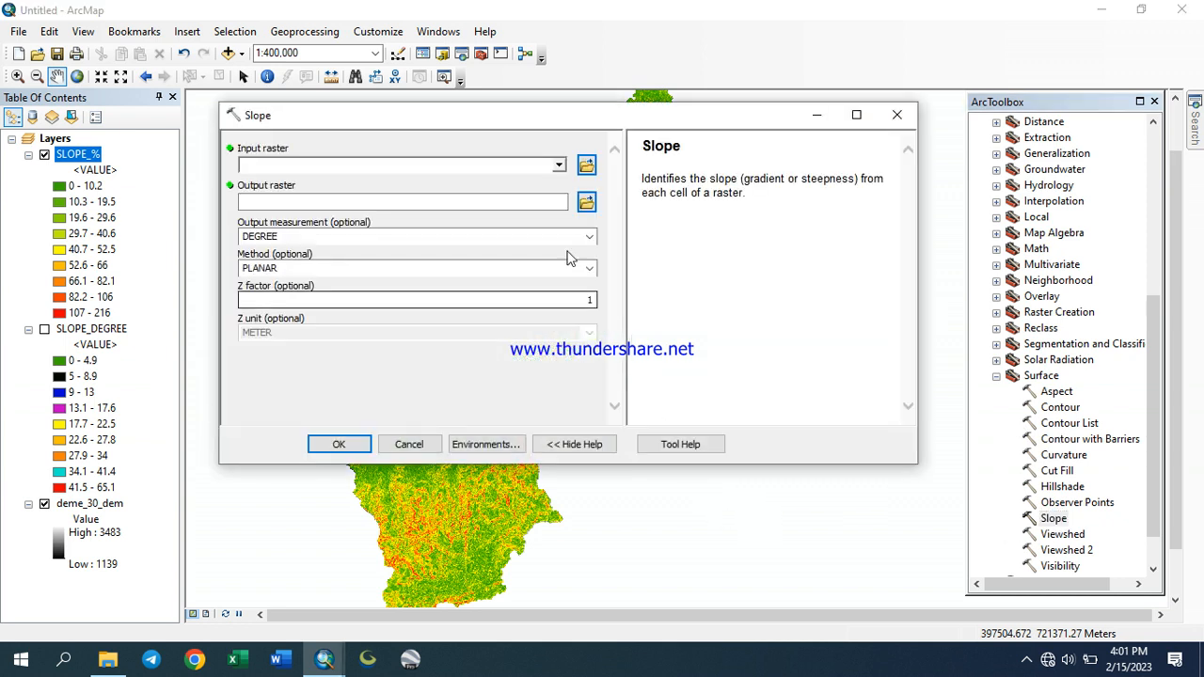
{"action": "left_click", "coordinate": [558, 165]}
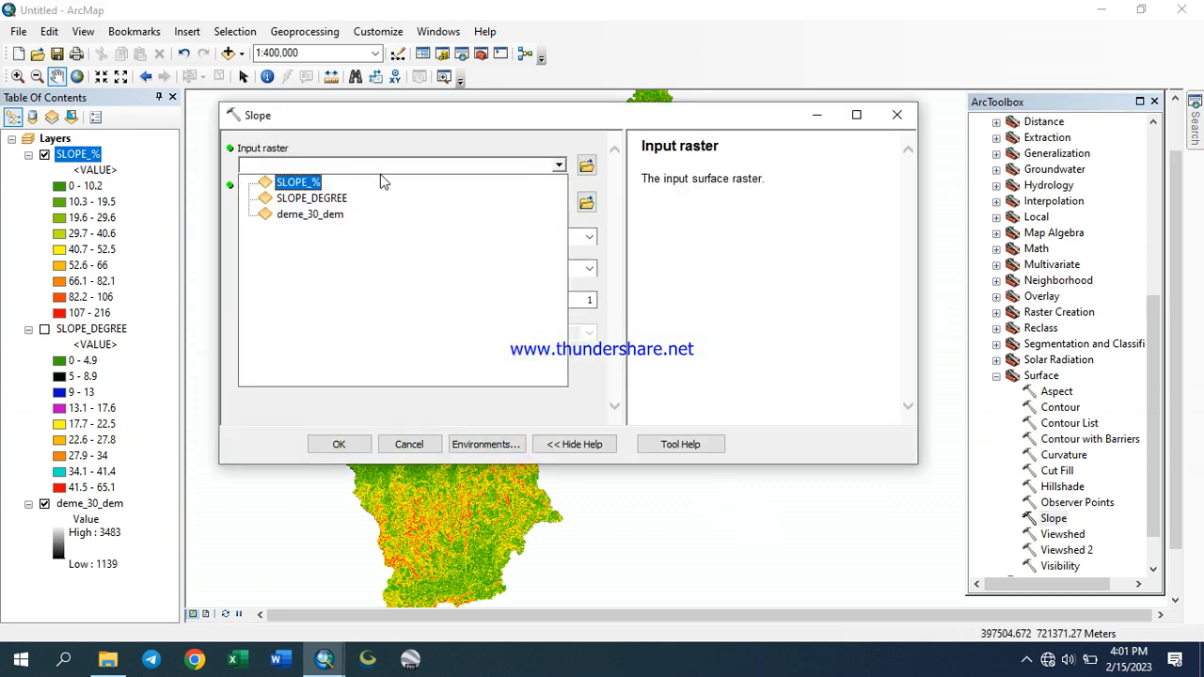
{"action": "left_click", "coordinate": [311, 216]}
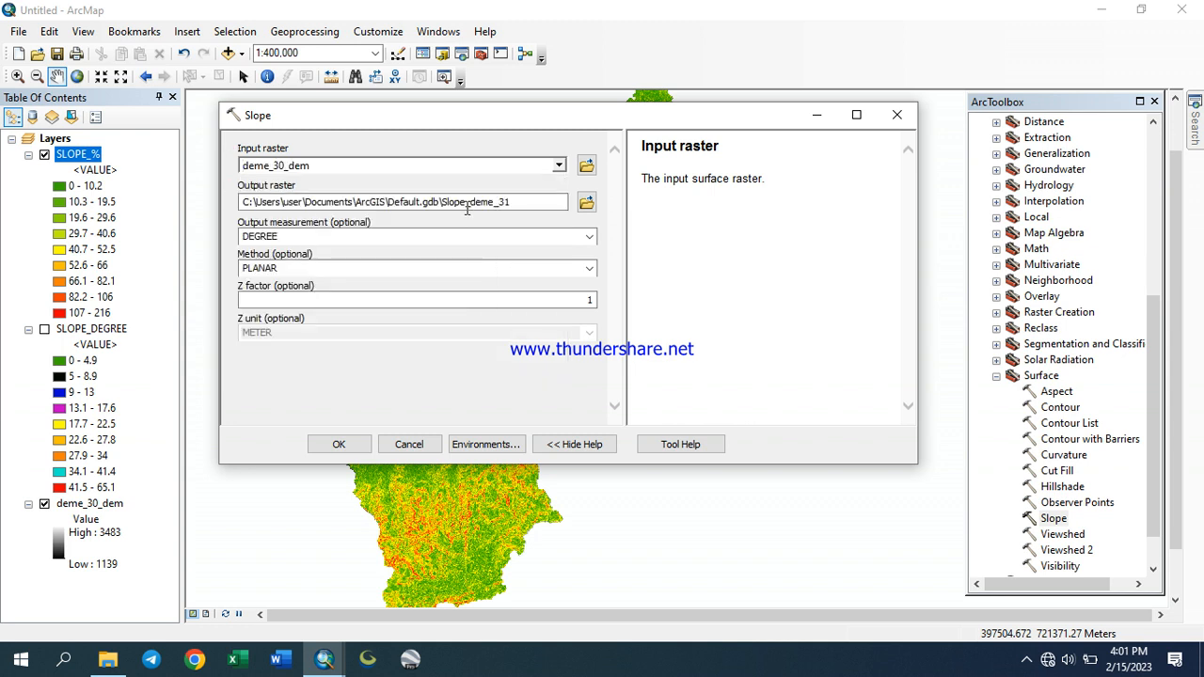
{"action": "left_click", "coordinate": [586, 202]}
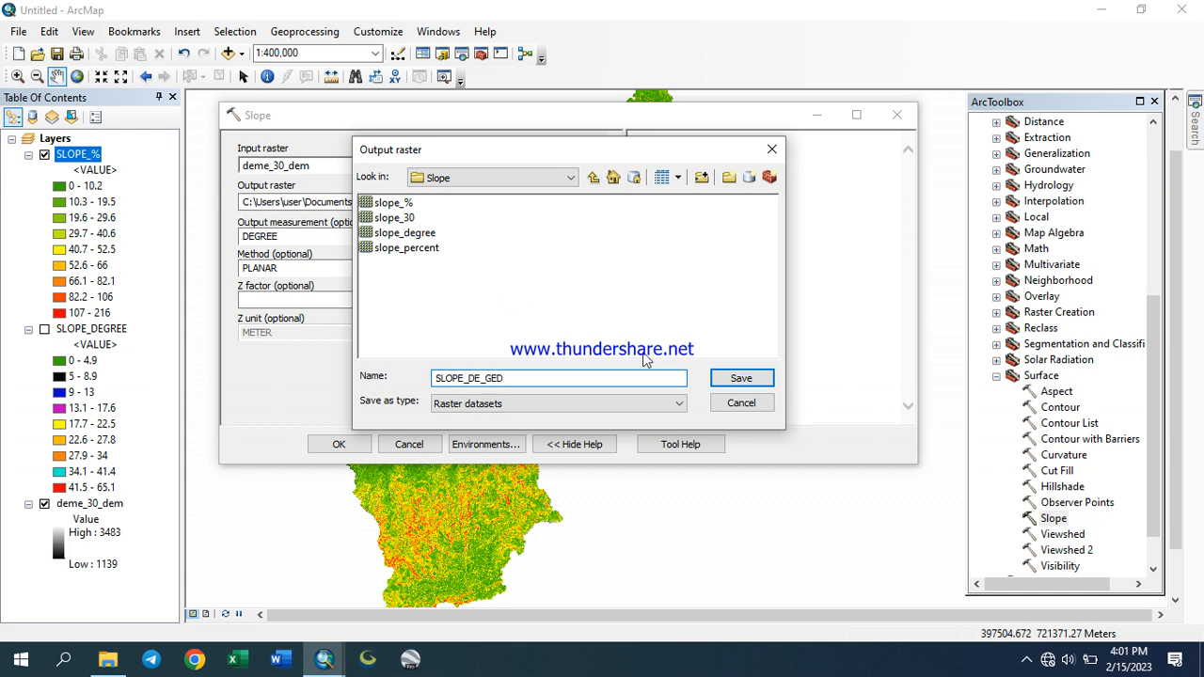
{"action": "left_click", "coordinate": [734, 377]}
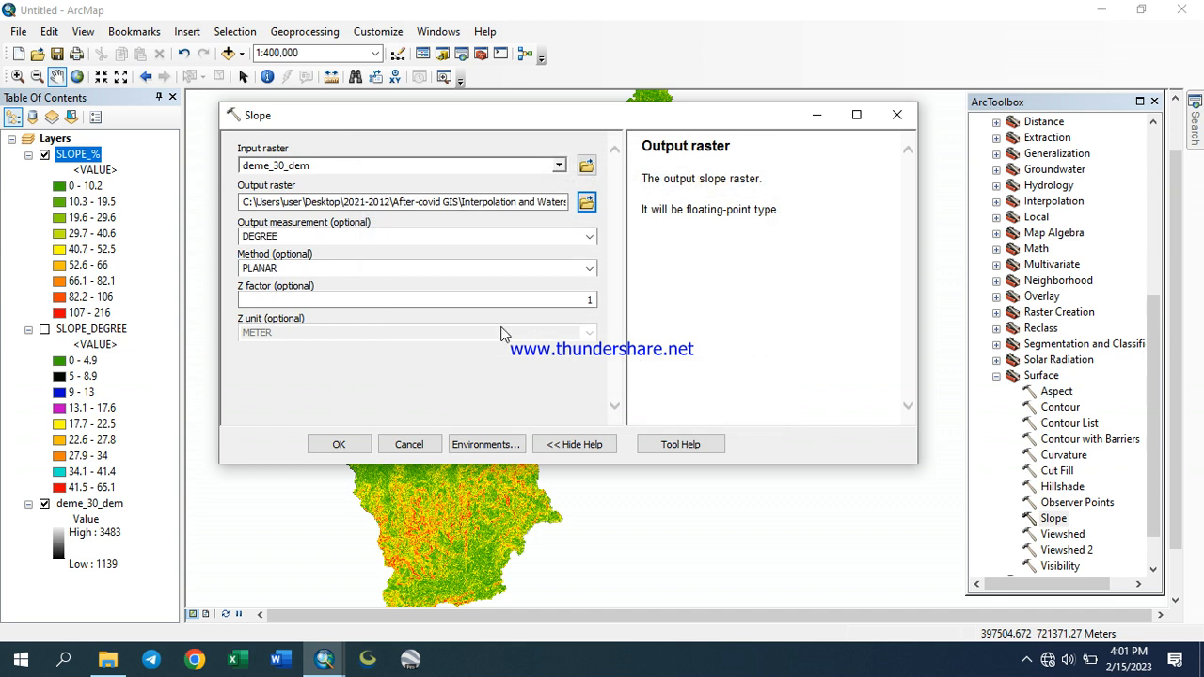
{"action": "left_click", "coordinate": [590, 269]}
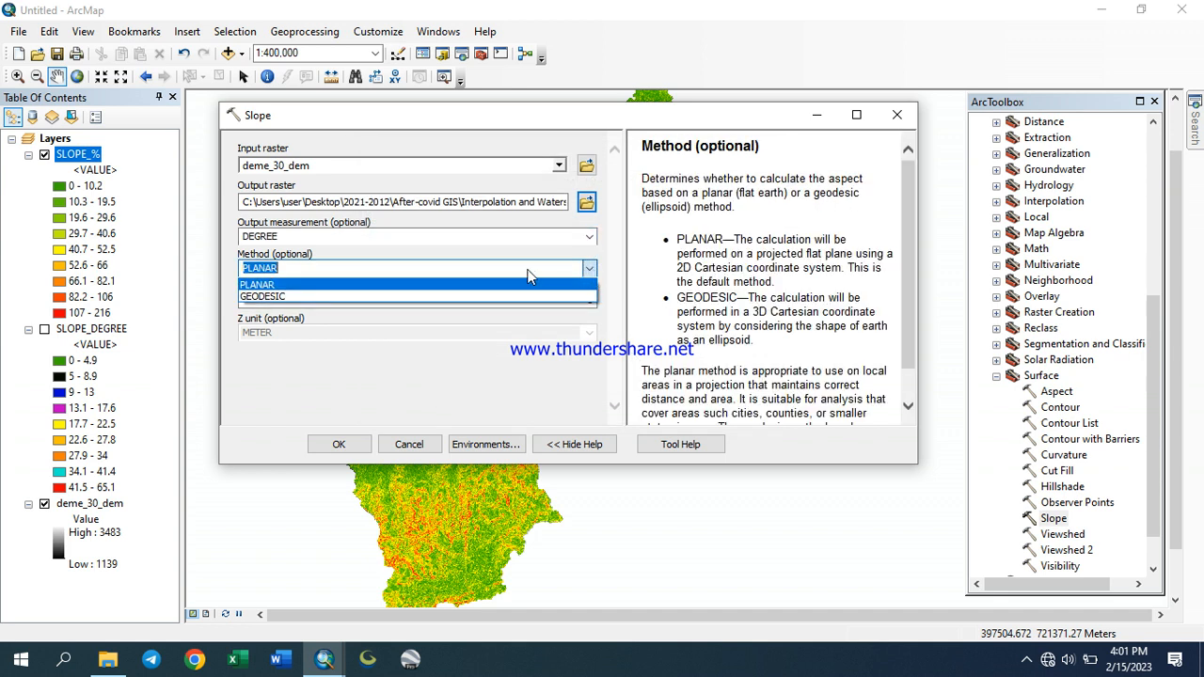
{"action": "left_click", "coordinate": [413, 298]}
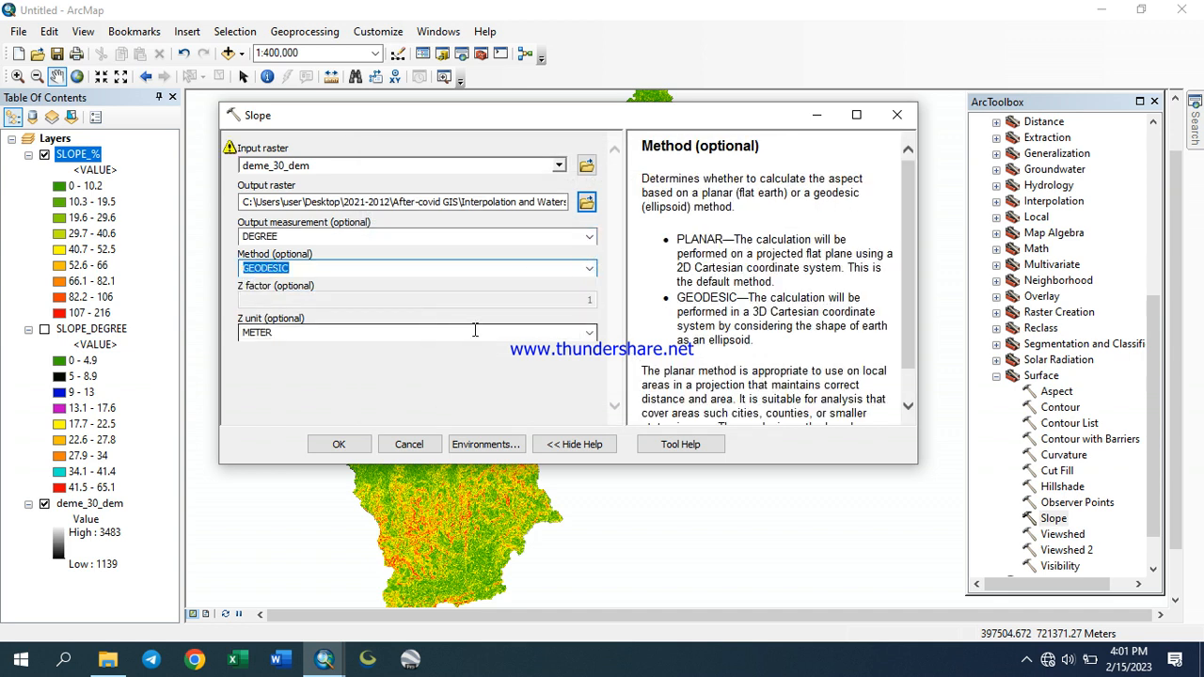
{"action": "left_click", "coordinate": [590, 334]}
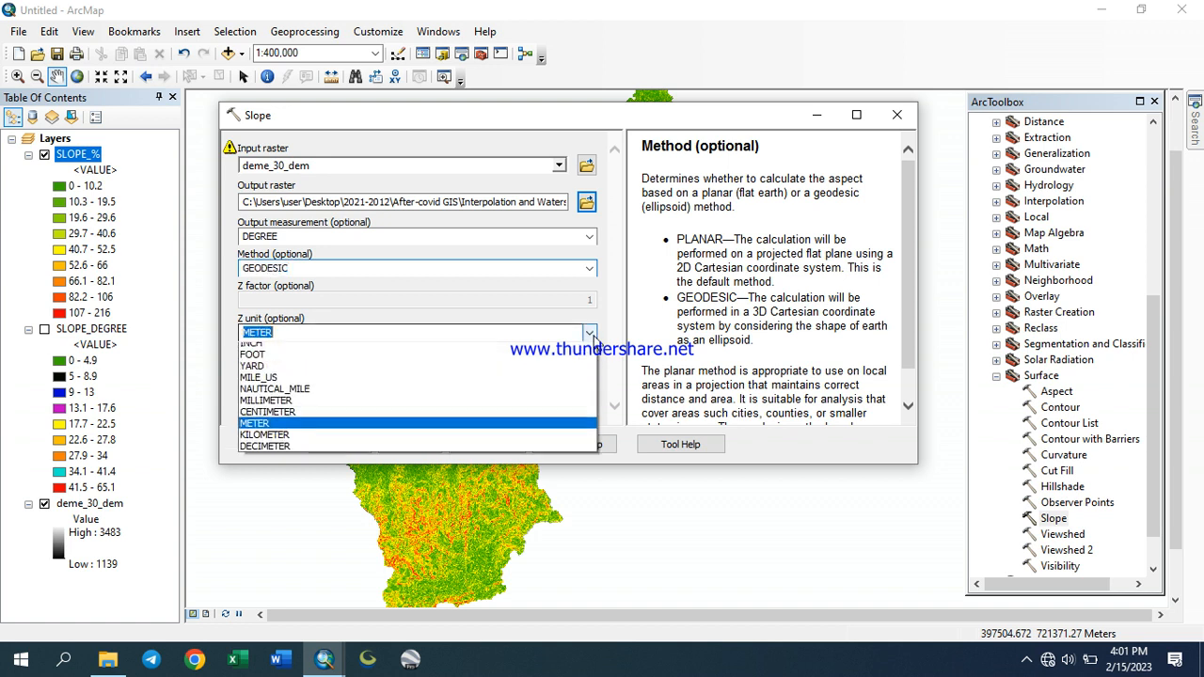
{"action": "left_click", "coordinate": [593, 340]}
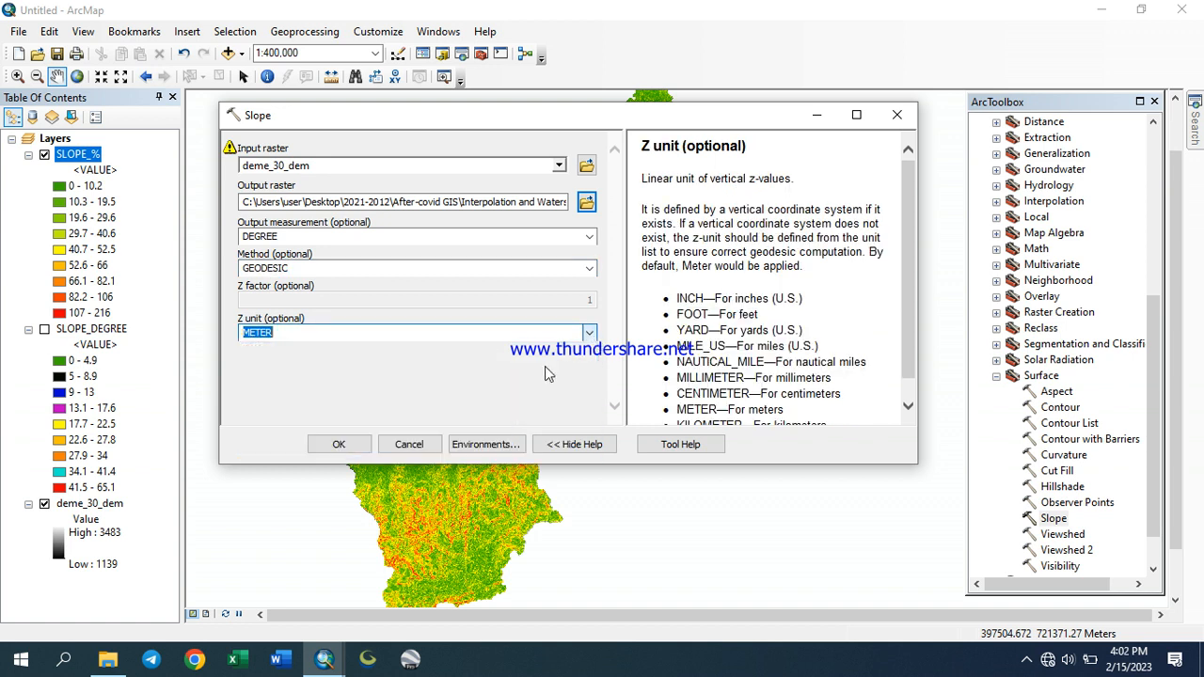
{"action": "left_click", "coordinate": [348, 446]}
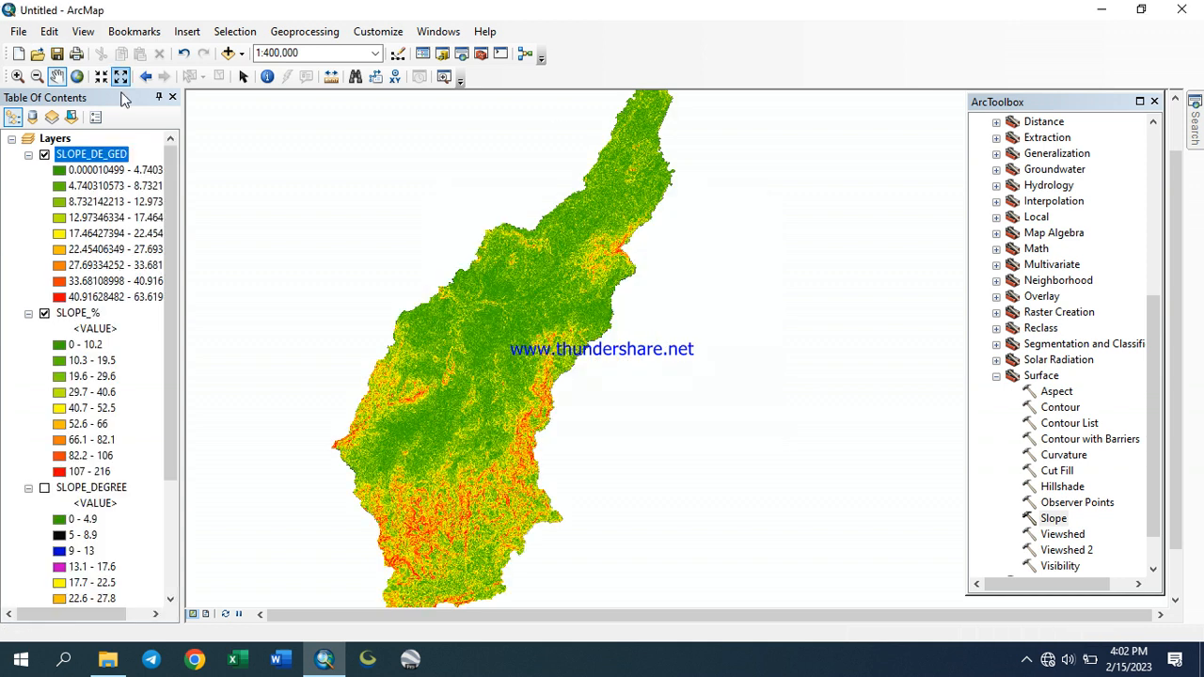
Format the SLOPE_DE_GED class labels to 1 decimal place, apply and close the layer properties
{"action": "left_click_drag", "start_coordinate": [168, 287], "coordinate": [194, 411]}
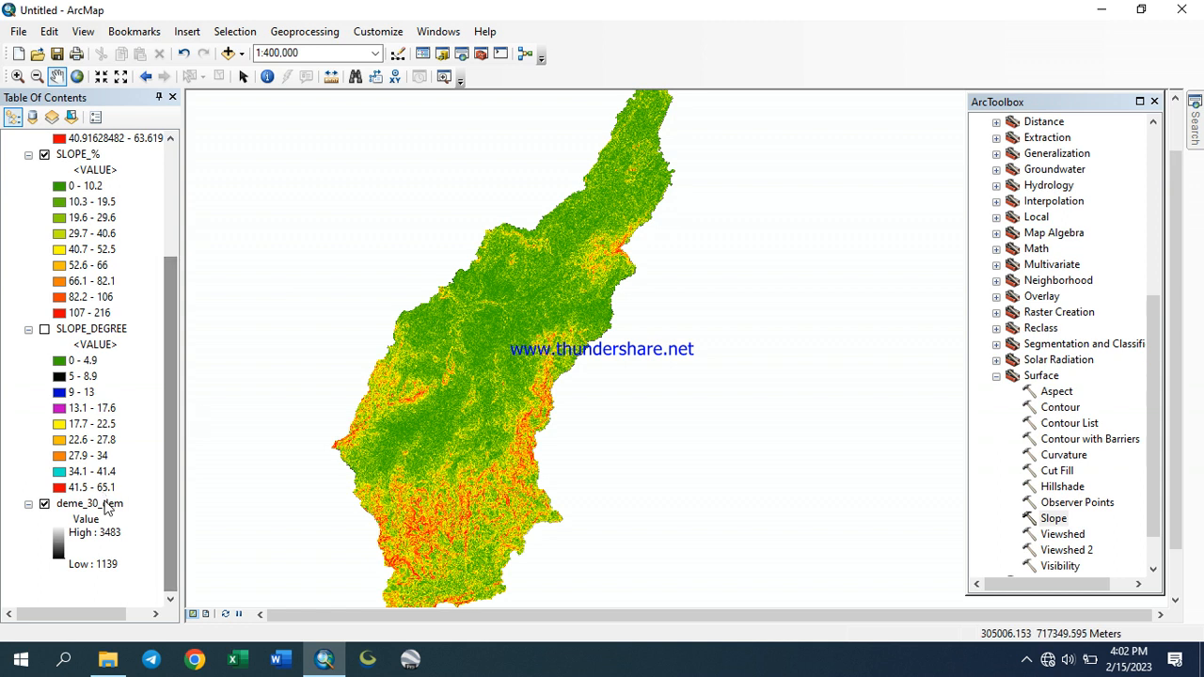
{"action": "left_click_drag", "start_coordinate": [169, 444], "coordinate": [114, 249]}
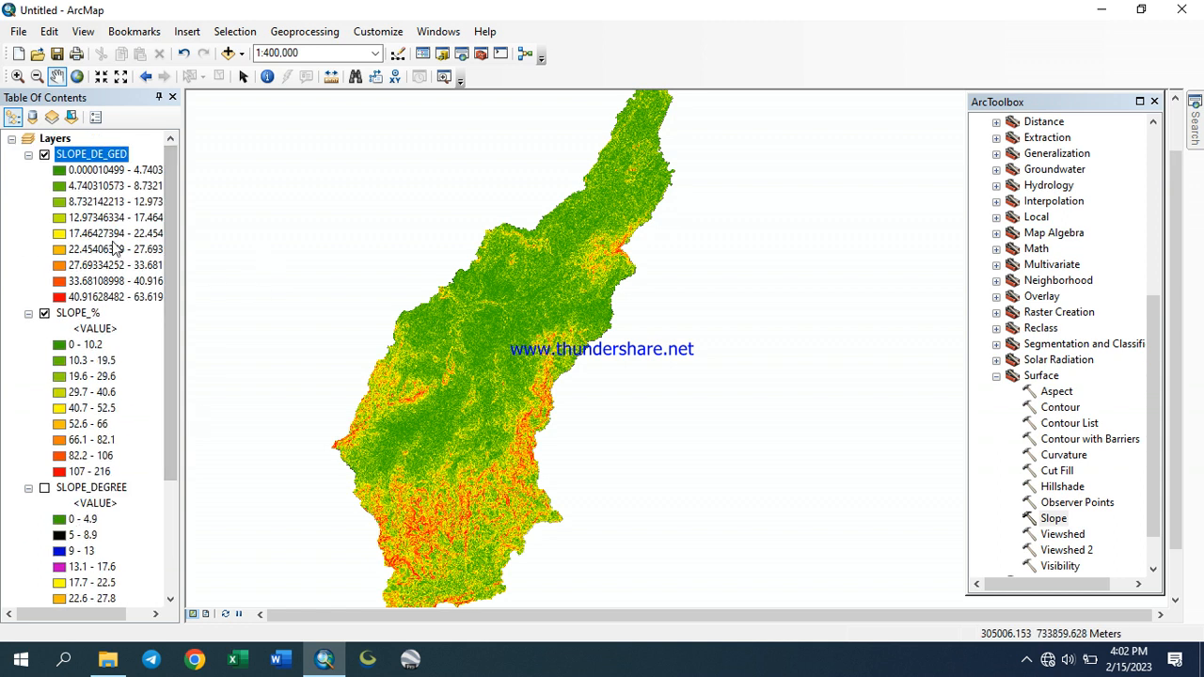
{"action": "right_click", "coordinate": [94, 156]}
{"action": "left_click", "coordinate": [131, 417]}
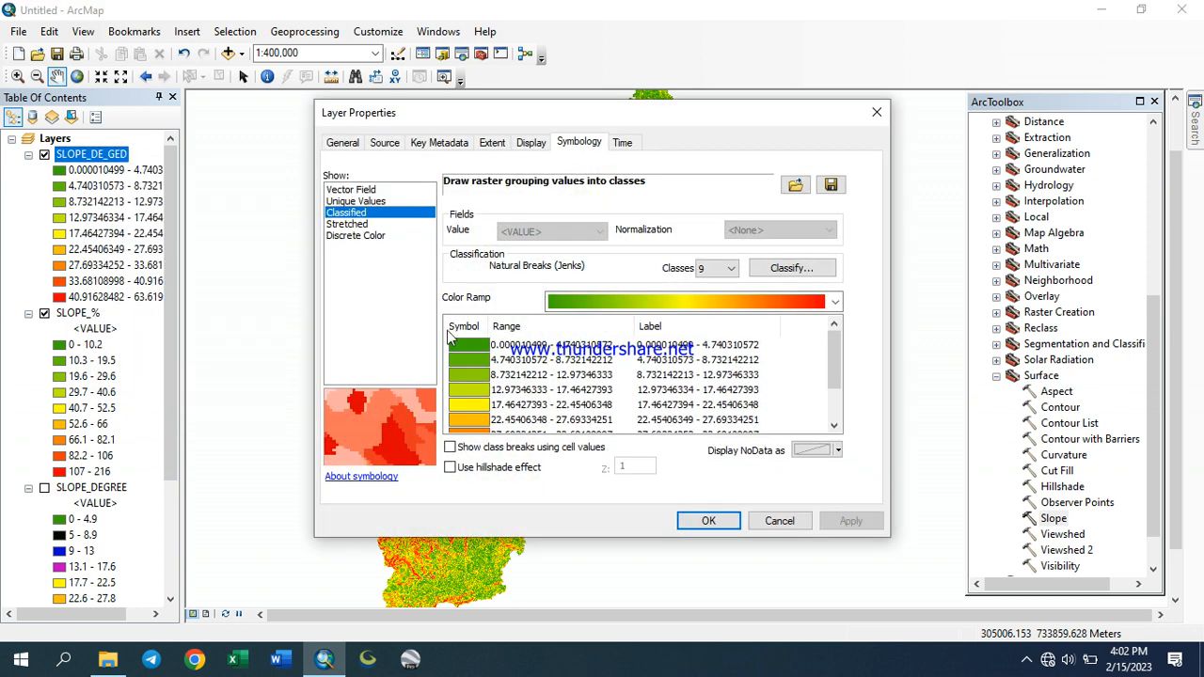
{"action": "right_click", "coordinate": [681, 344]}
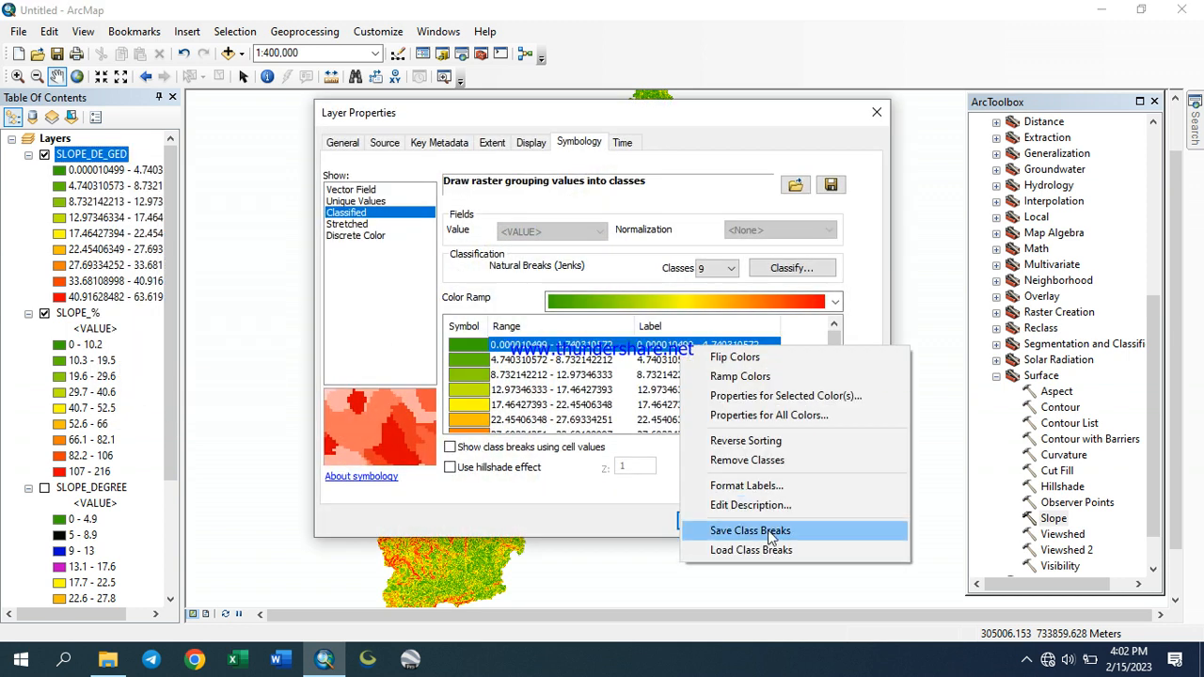
{"action": "left_click", "coordinate": [746, 485]}
{"action": "left_click", "coordinate": [584, 223]}
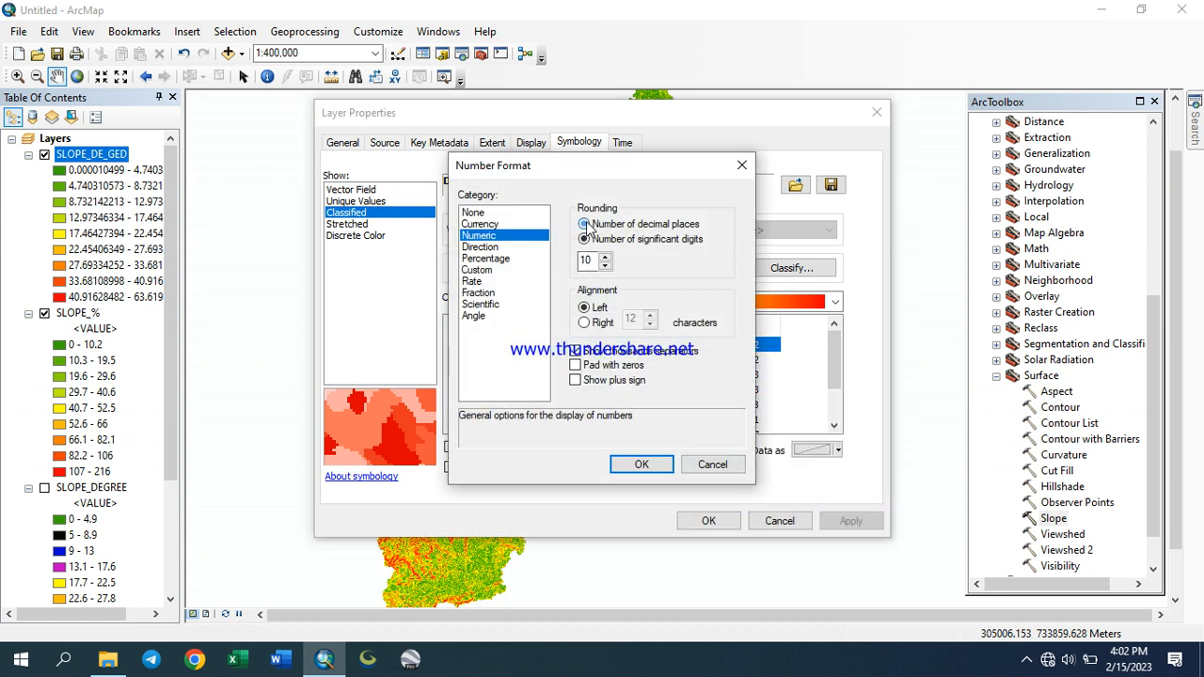
{"action": "double_click", "coordinate": [585, 260]}
{"action": "type", "text": "1"}
{"action": "left_click", "coordinate": [641, 463]}
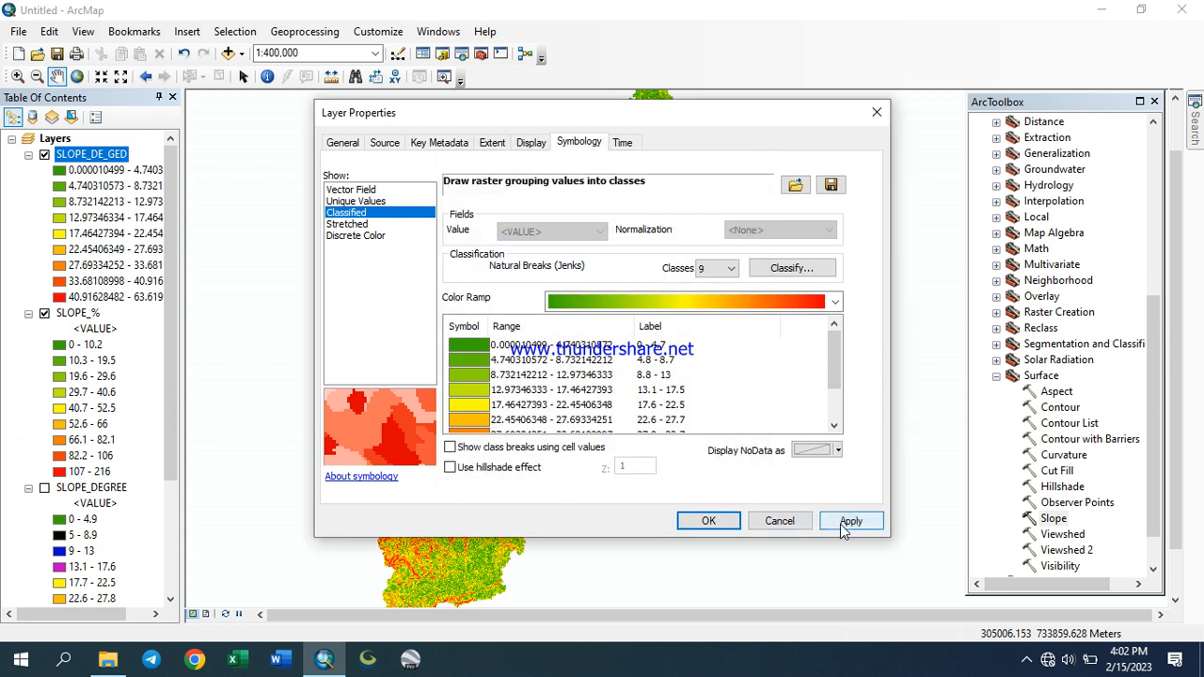
{"action": "left_click", "coordinate": [843, 525]}
{"action": "left_click", "coordinate": [717, 522]}
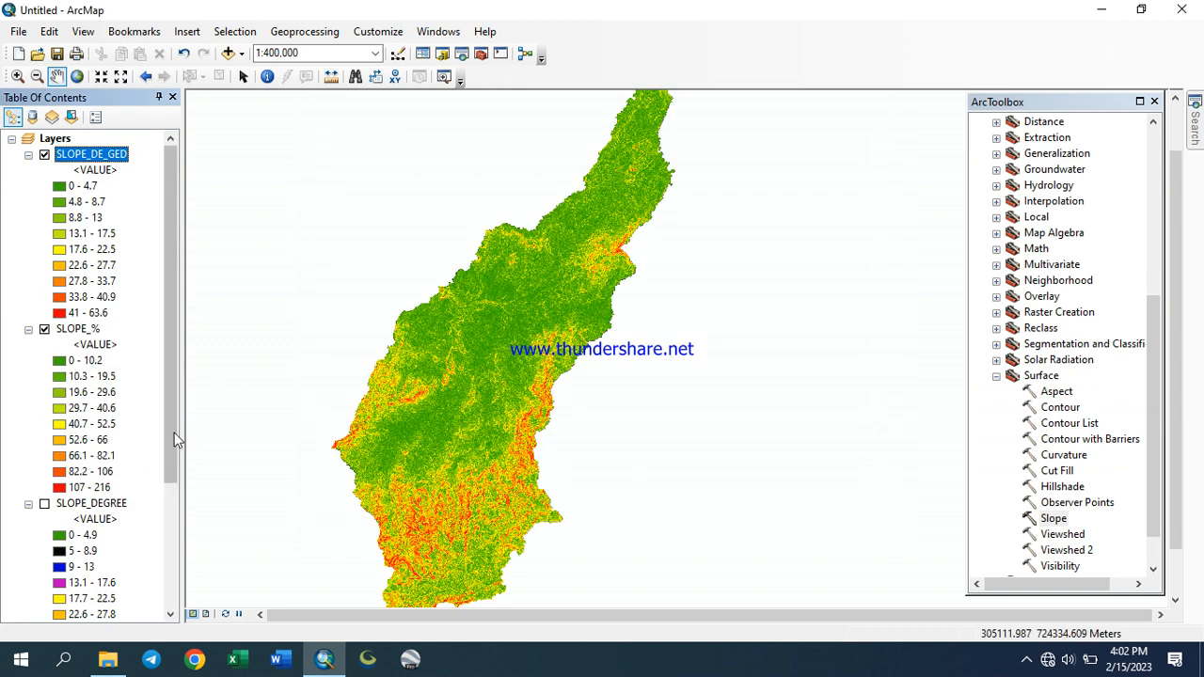
Move the SLOPE_DEGREE layer above SLOPE_% in the table of contents
{"action": "left_click_drag", "start_coordinate": [165, 439], "coordinate": [101, 268]}
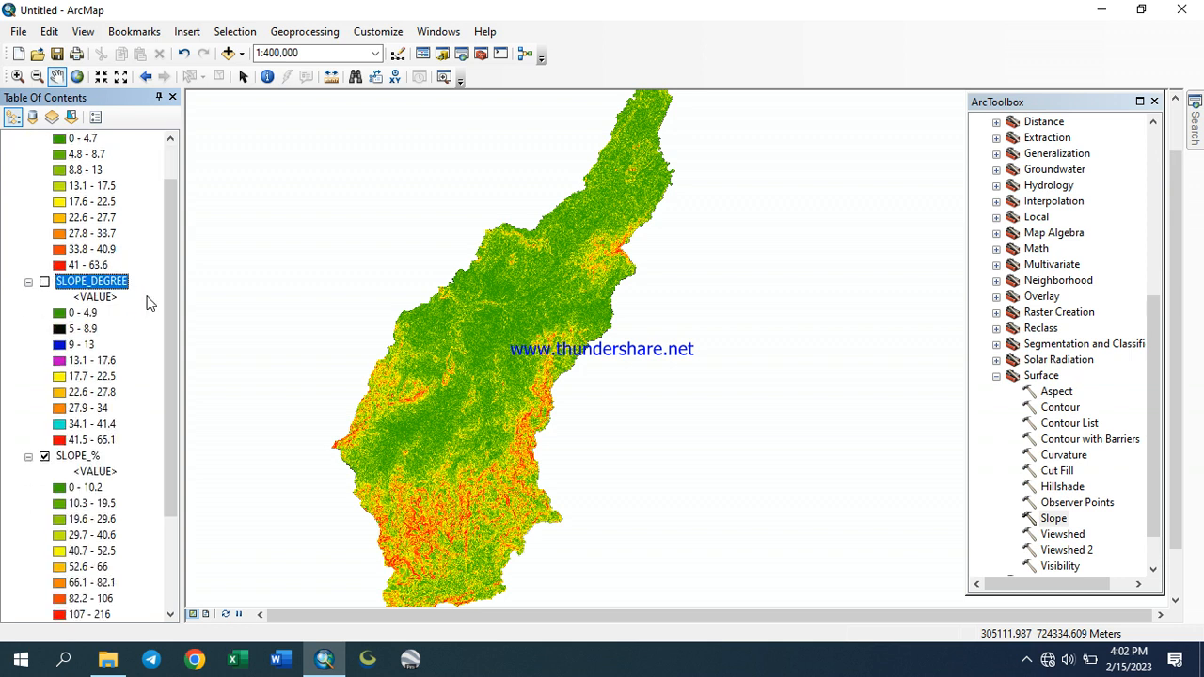
{"action": "left_click_drag", "start_coordinate": [170, 203], "coordinate": [171, 178]}
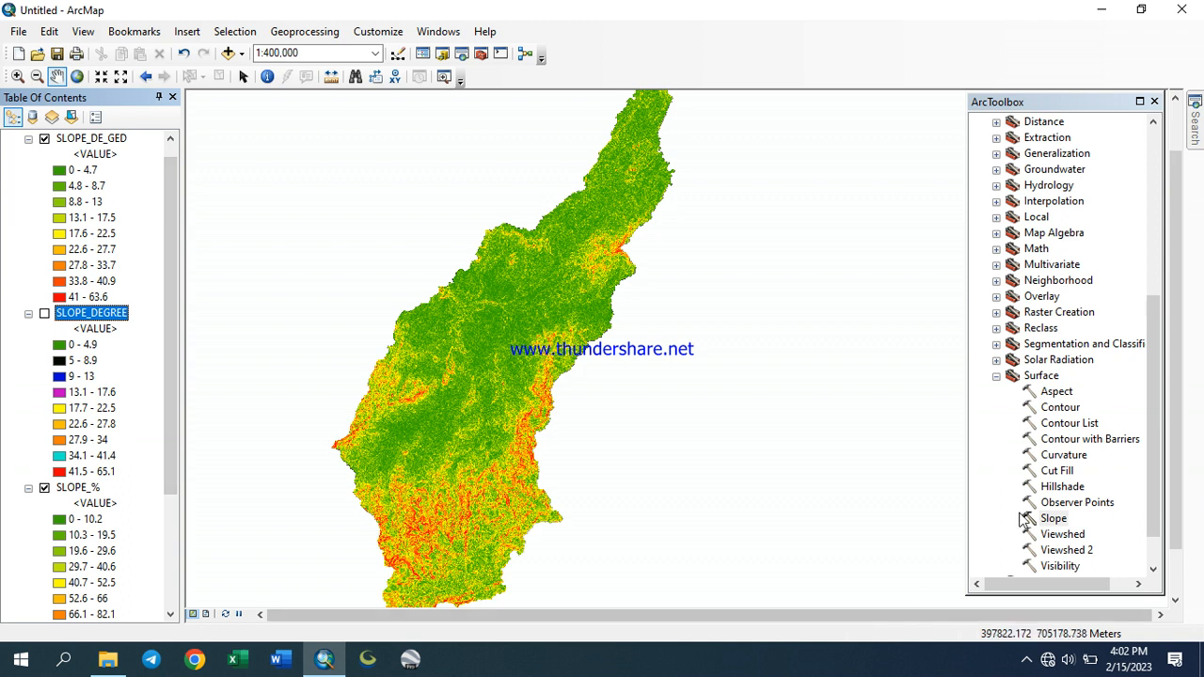
Run Slope on deme_30_dem with PERCENT_RISE output, GEODESIC method and METER Z units, saving it as SLOPE_PE_GEOD
{"action": "double_click", "coordinate": [1062, 523]}
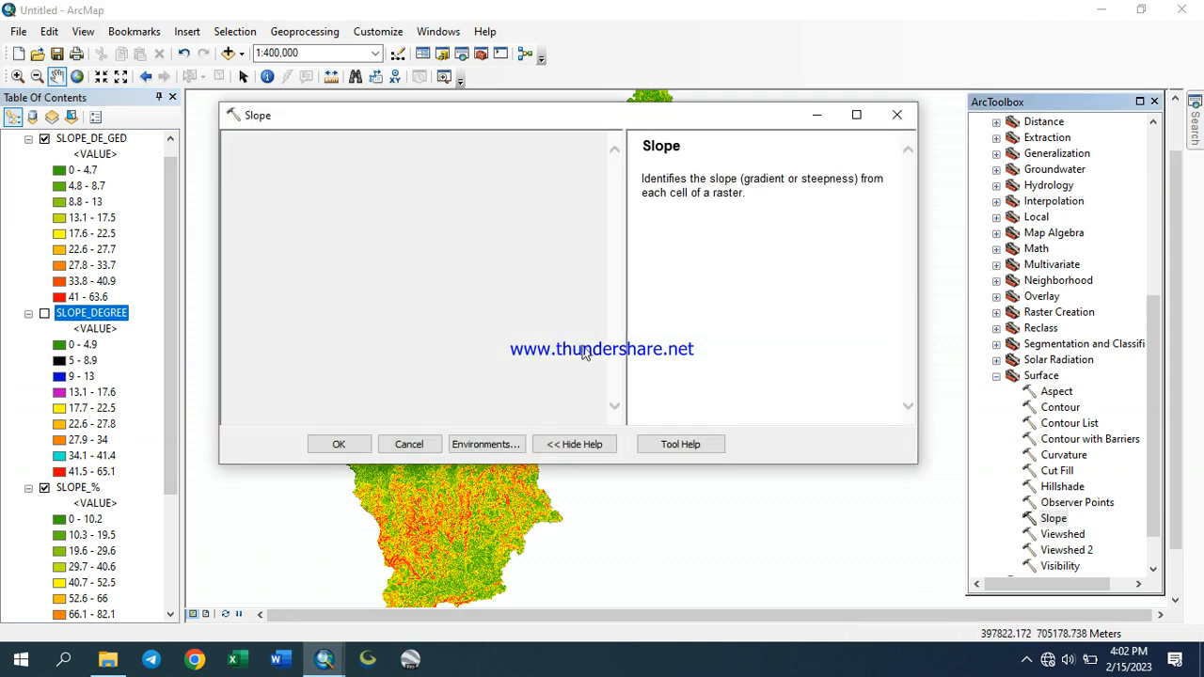
{"action": "left_click", "coordinate": [559, 166]}
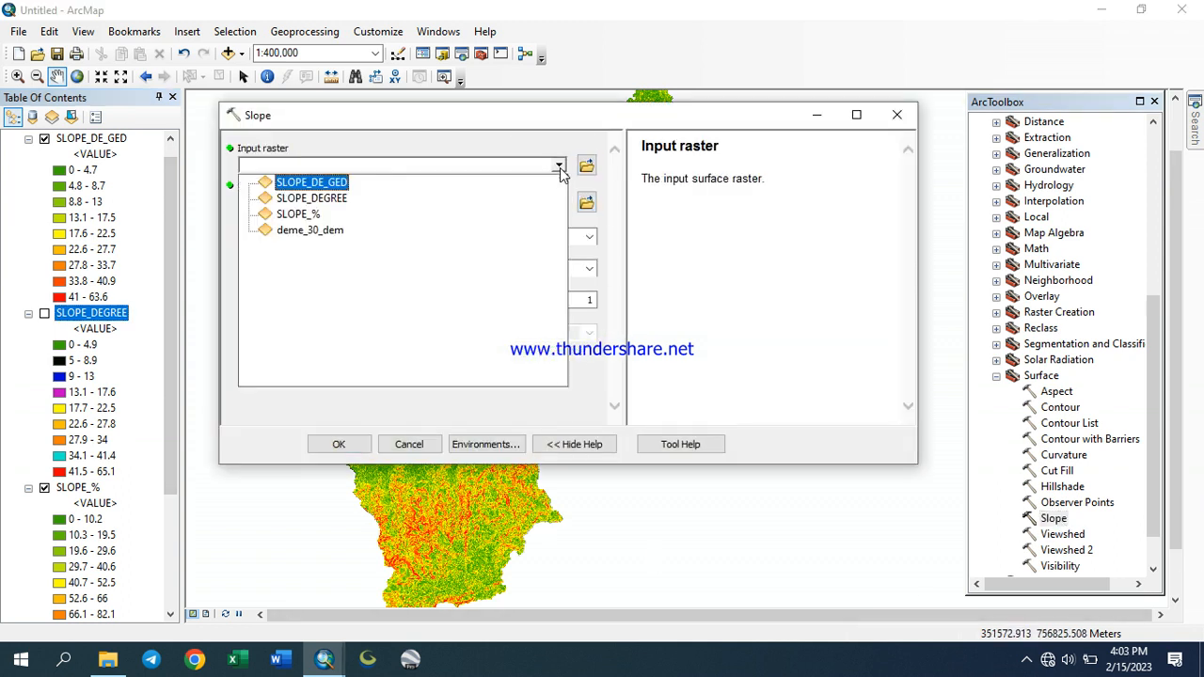
{"action": "left_click", "coordinate": [315, 231]}
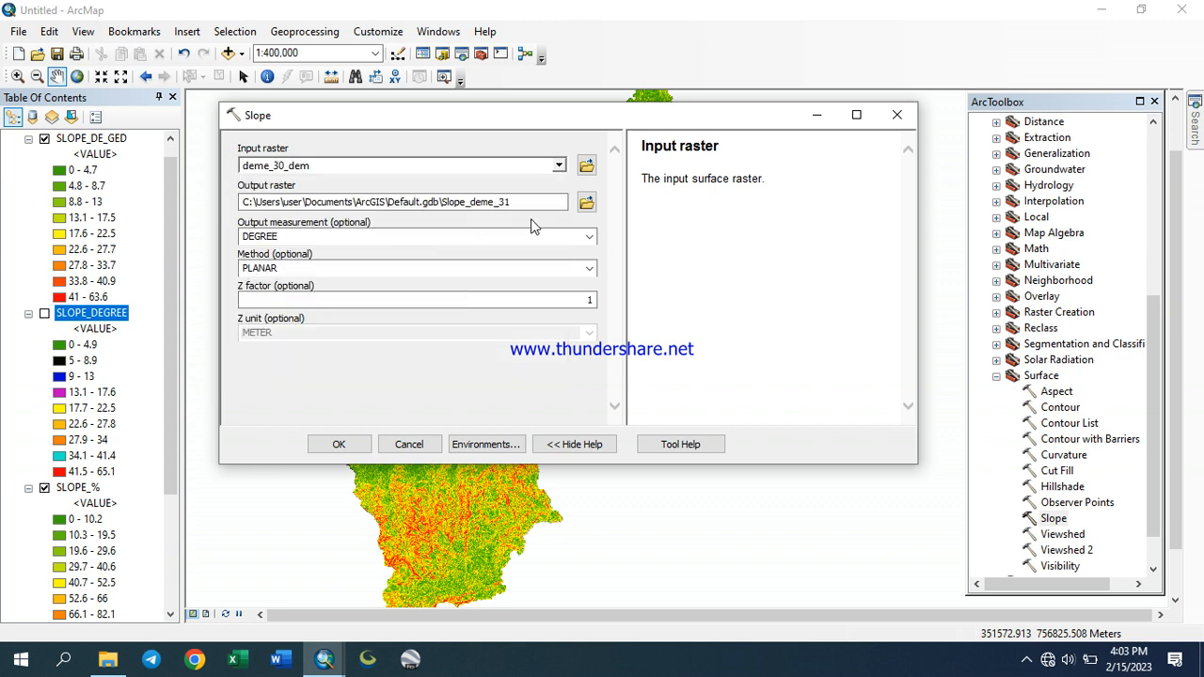
{"action": "left_click", "coordinate": [589, 206]}
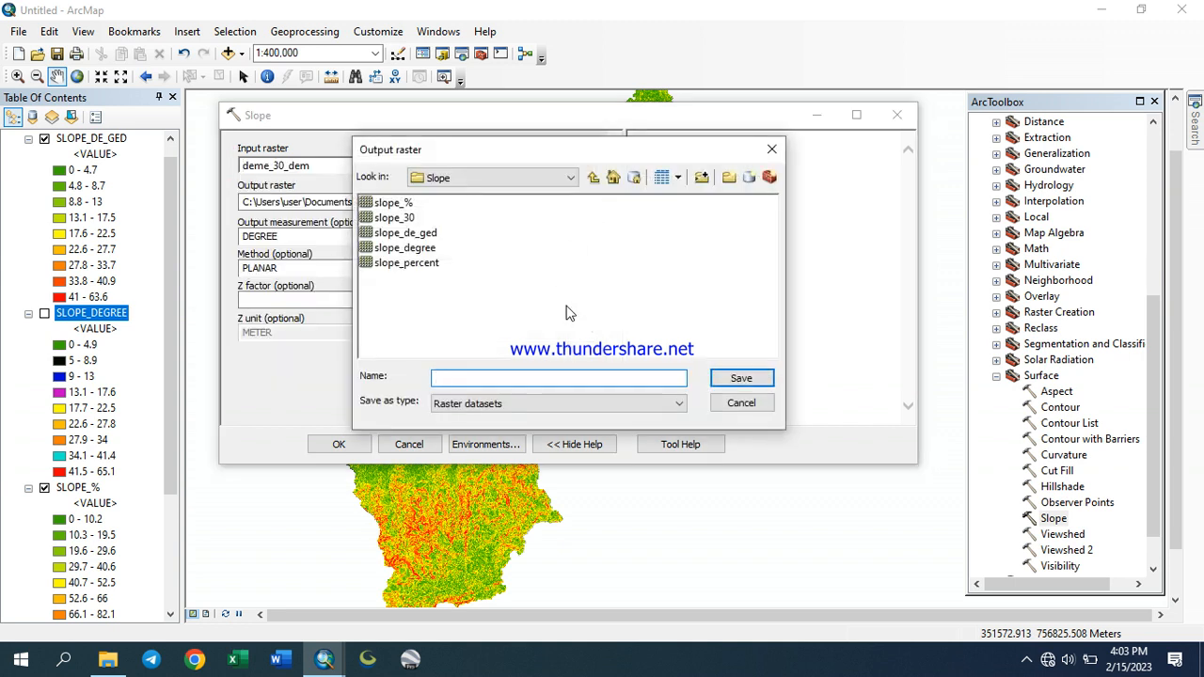
{"action": "type", "text": "SLOPE_PE_GEOD"}
{"action": "left_click", "coordinate": [741, 378]}
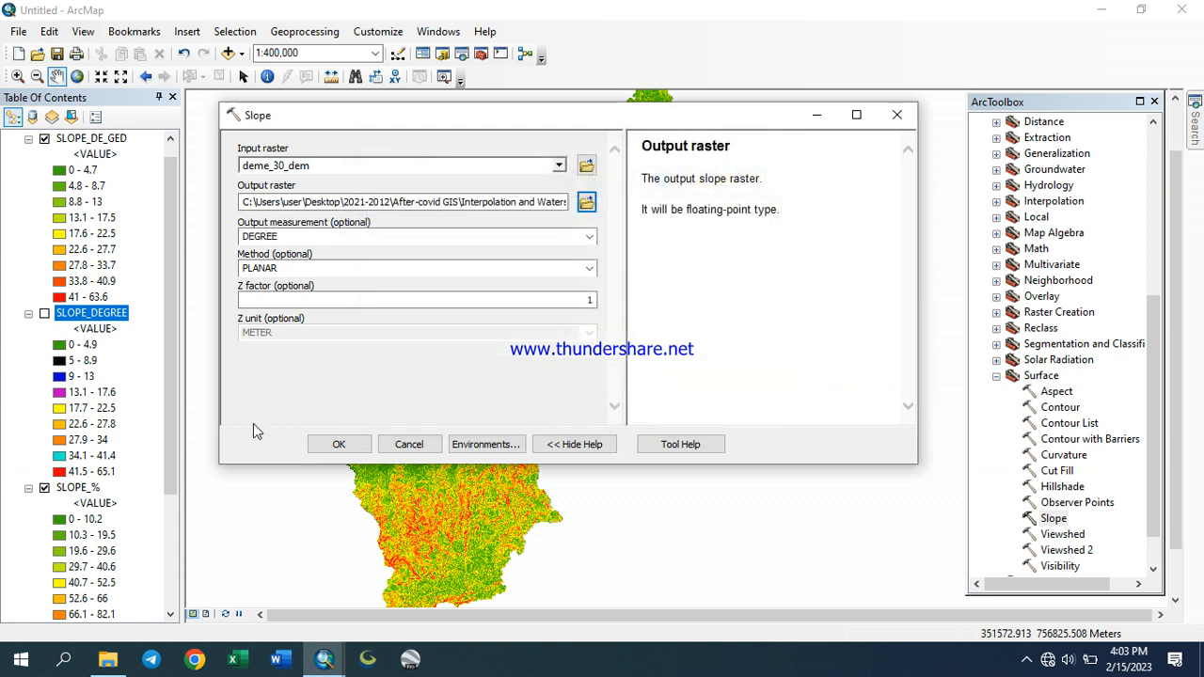
{"action": "left_click", "coordinate": [587, 238]}
{"action": "left_click", "coordinate": [374, 265]}
{"action": "left_click", "coordinate": [590, 268]}
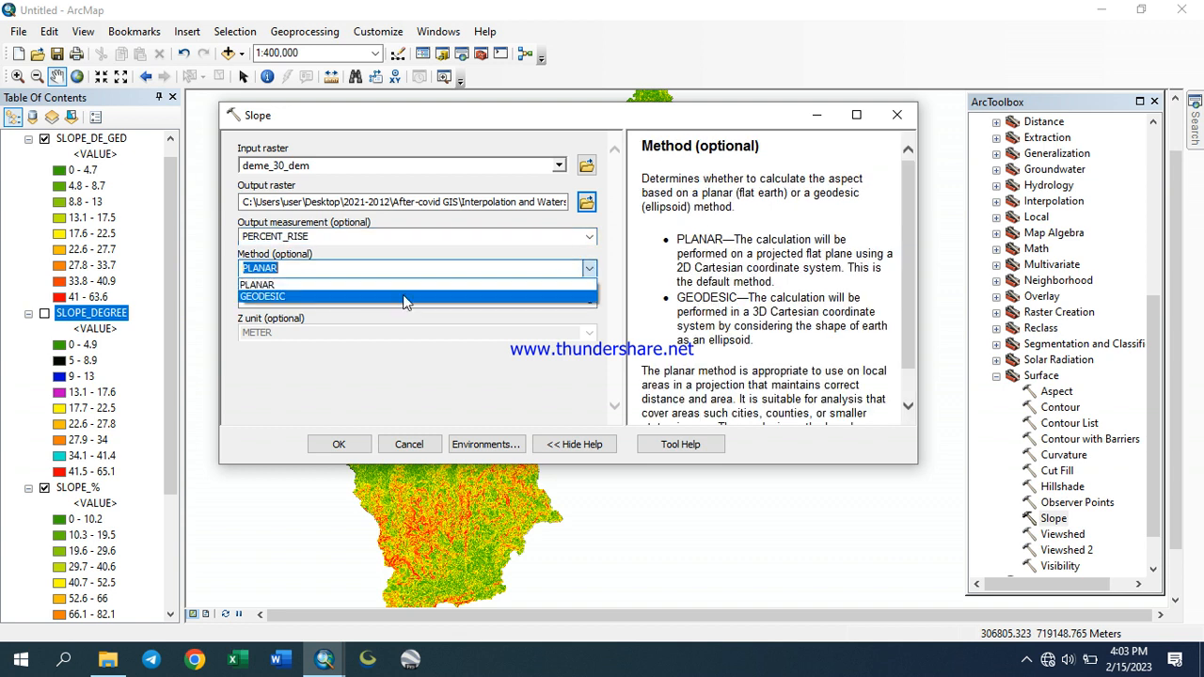
{"action": "left_click", "coordinate": [377, 297]}
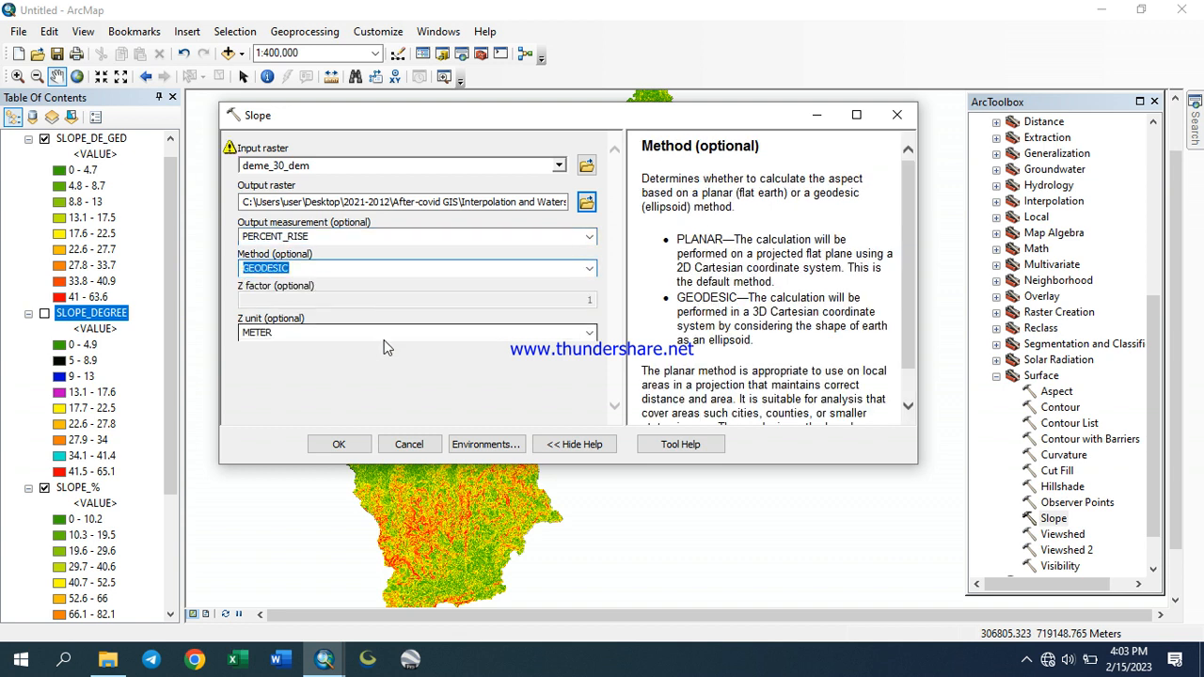
{"action": "left_click", "coordinate": [589, 332]}
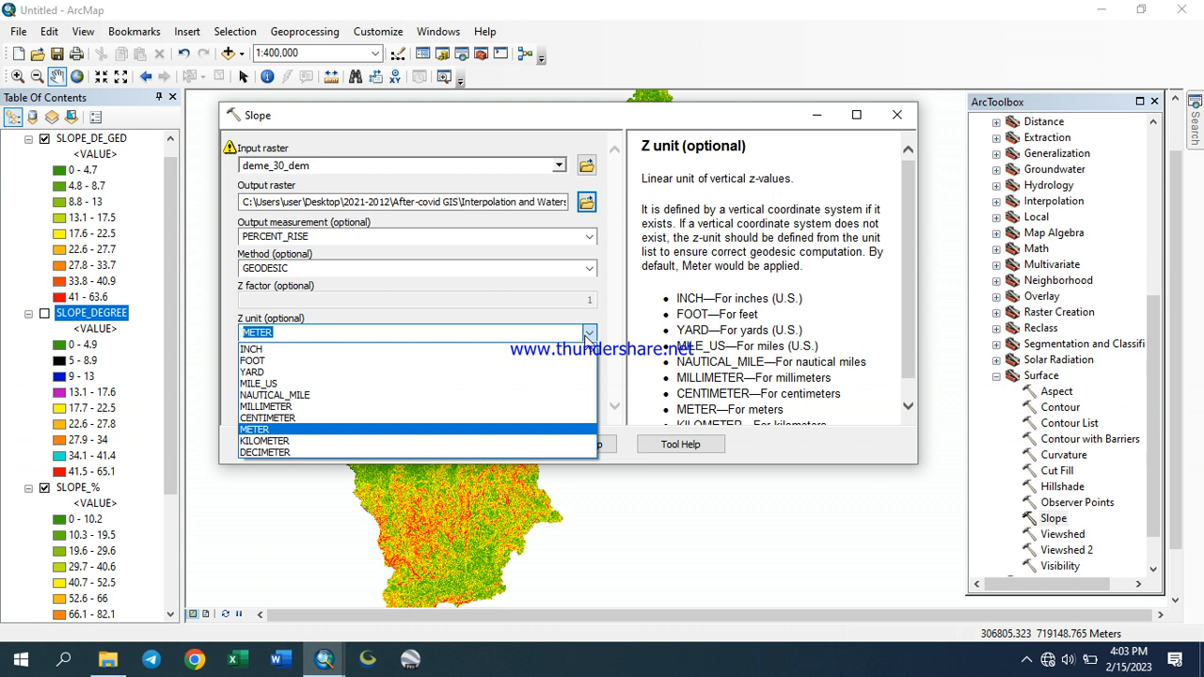
{"action": "left_click", "coordinate": [589, 333]}
{"action": "left_click", "coordinate": [346, 444]}
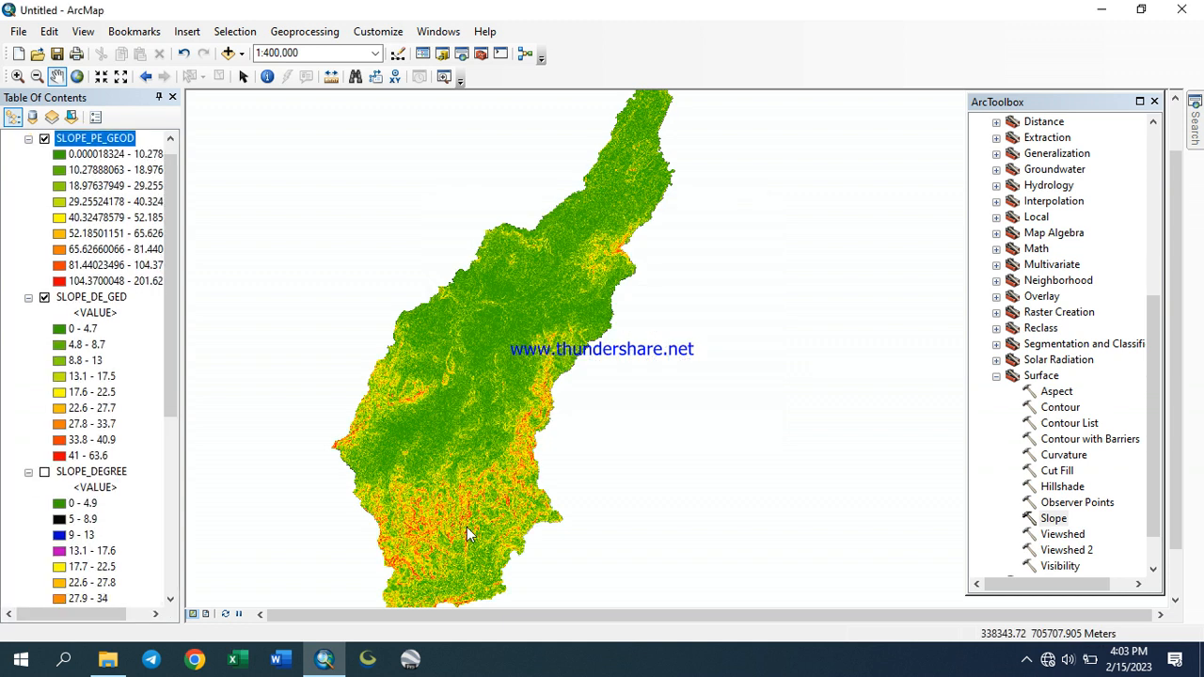
Format the SLOPE_PE_GEOD class labels to 3 decimal places and apply
{"action": "right_click", "coordinate": [108, 146]}
{"action": "left_click", "coordinate": [235, 401]}
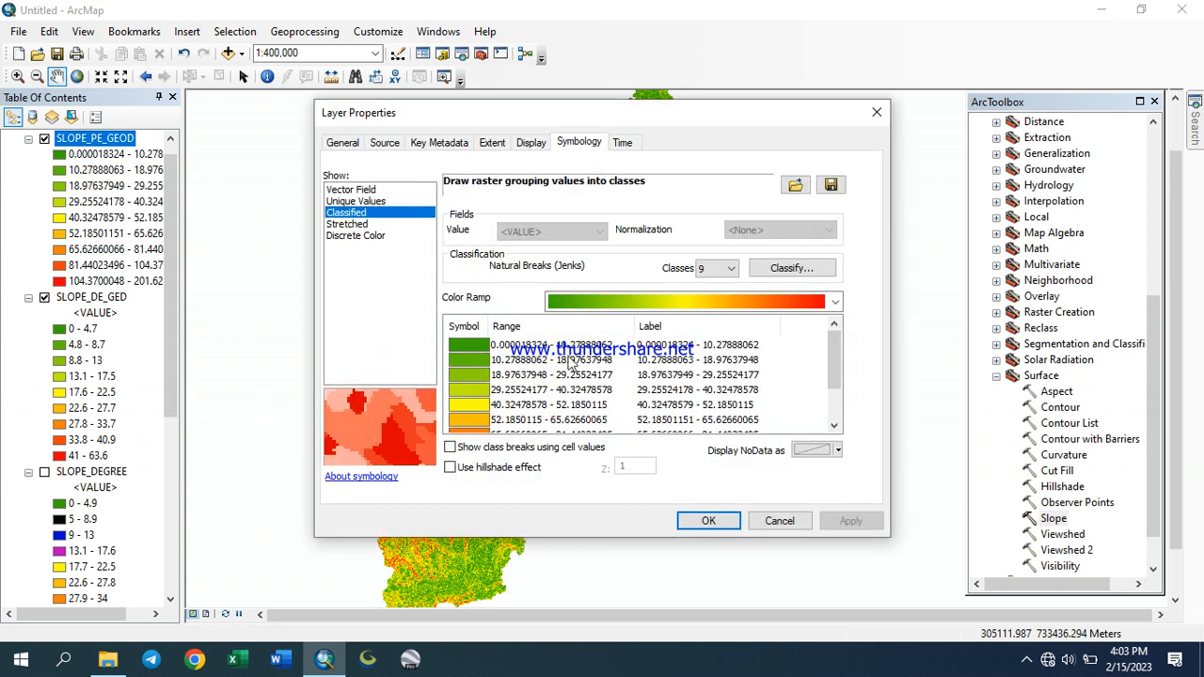
{"action": "right_click", "coordinate": [648, 346]}
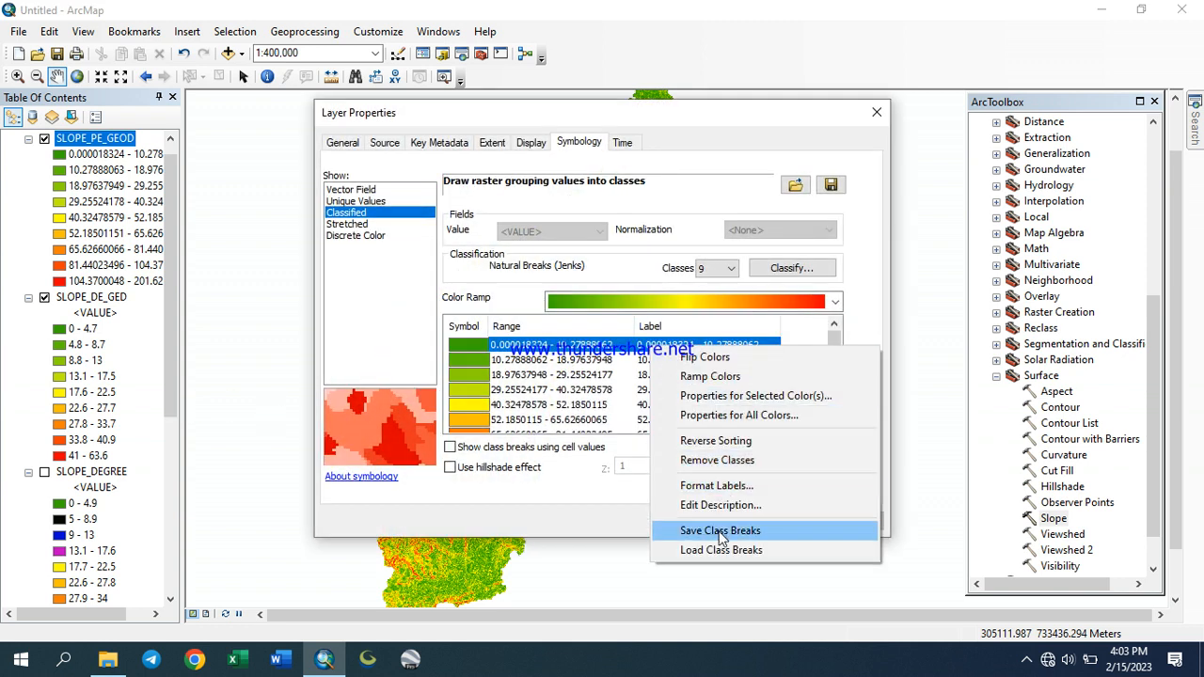
{"action": "left_click", "coordinate": [717, 486]}
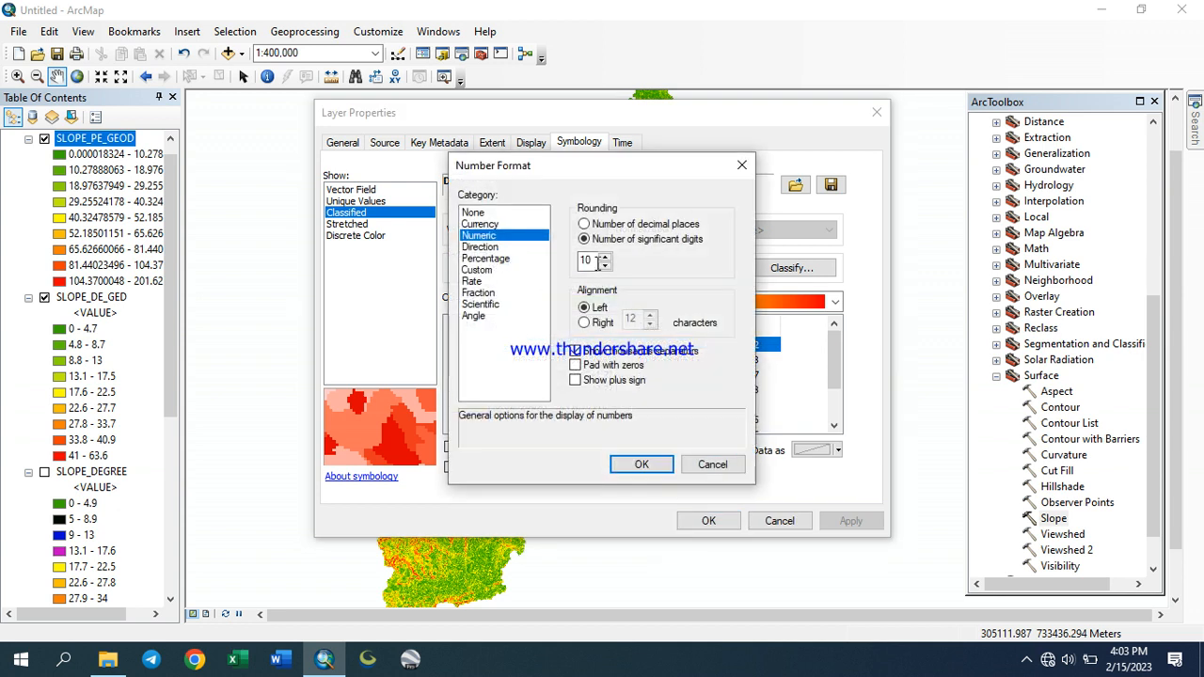
{"action": "left_click", "coordinate": [583, 224]}
{"action": "left_click_drag", "start_coordinate": [594, 261], "coordinate": [541, 260]}
{"action": "type", "text": "2"}
{"action": "left_click", "coordinate": [643, 465]}
{"action": "left_click", "coordinate": [842, 522]}
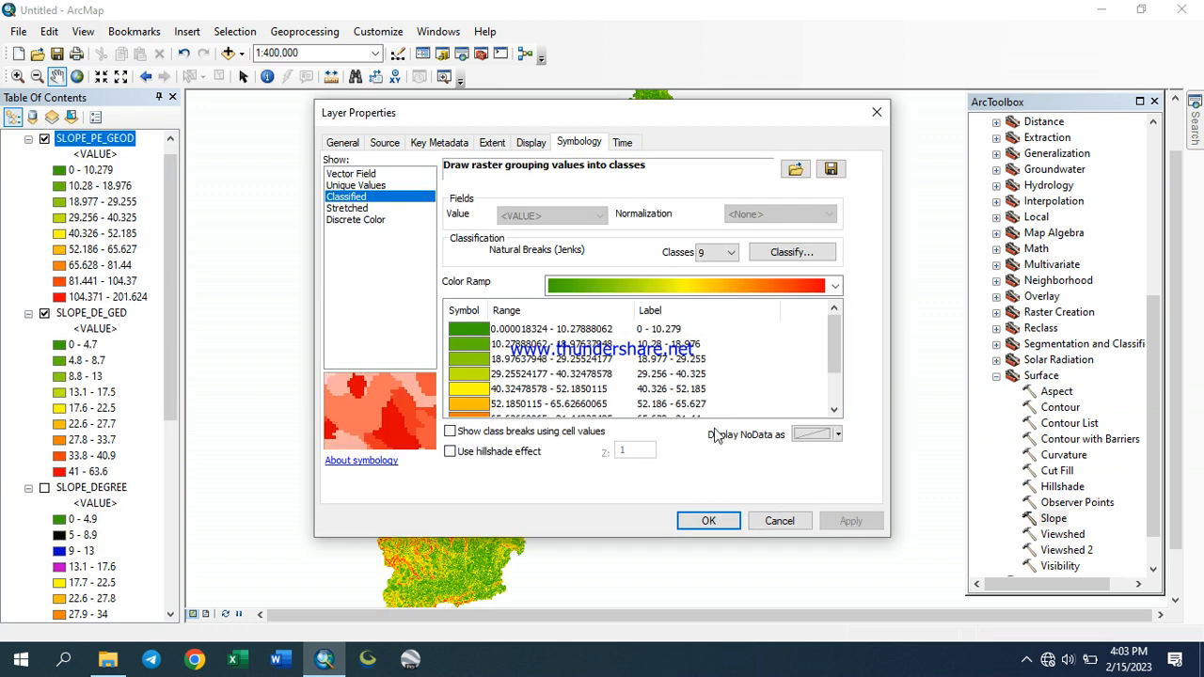
Reformat the SLOPE_PE_GEOD class labels to 1 decimal place and apply
{"action": "right_click", "coordinate": [662, 328]}
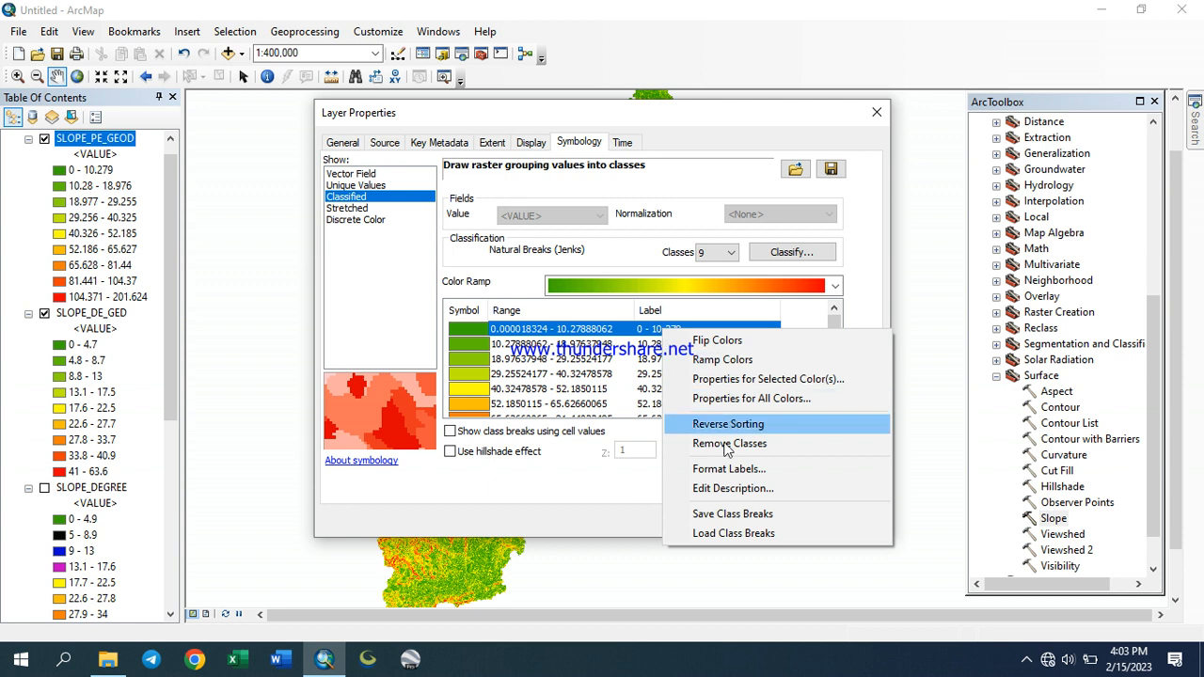
{"action": "left_click", "coordinate": [729, 470]}
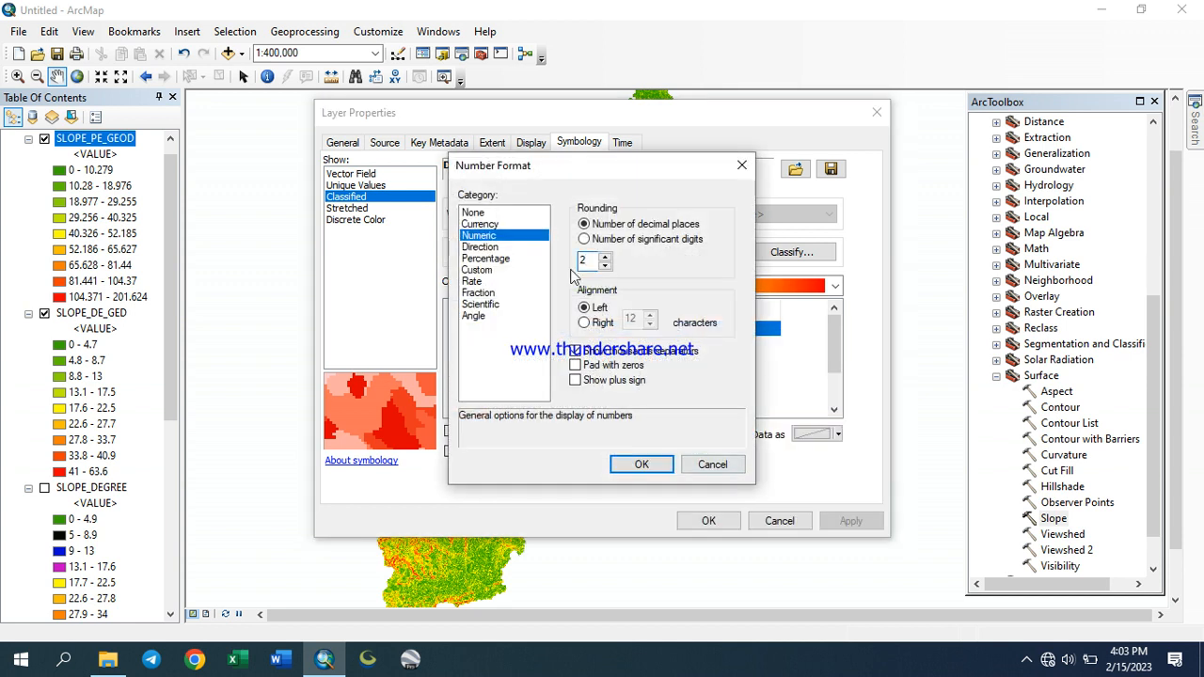
{"action": "left_click", "coordinate": [643, 463]}
{"action": "left_click", "coordinate": [852, 521]}
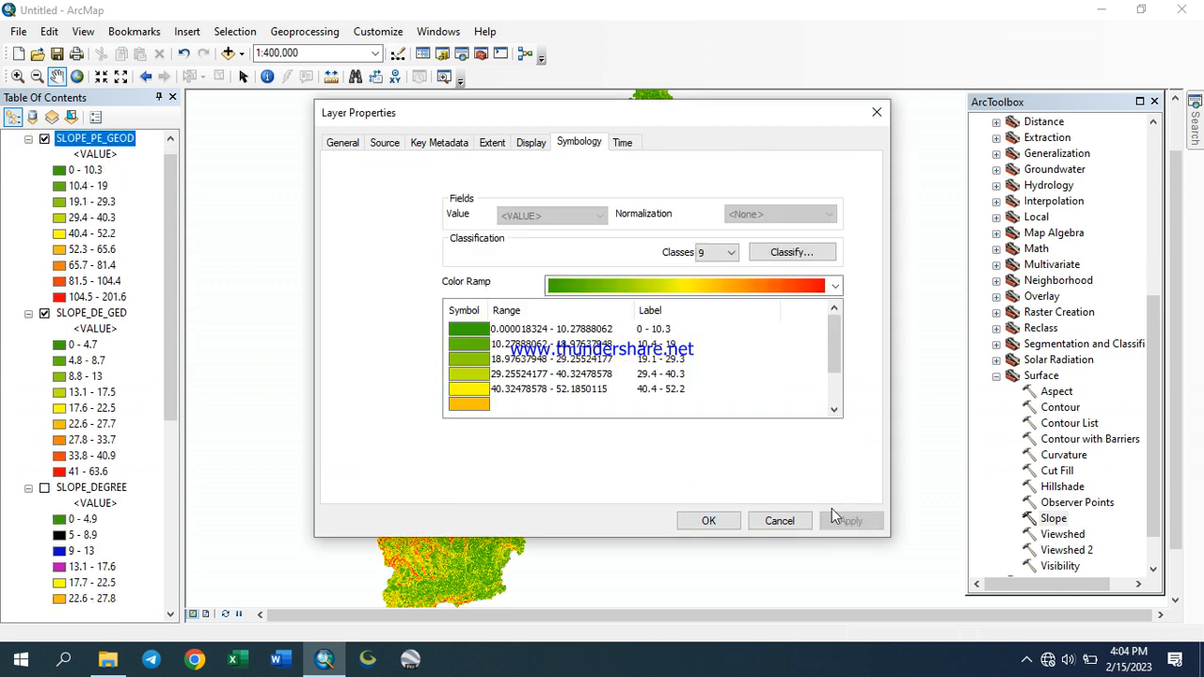
Close the layer properties and move the SLOPE_% layer directly below SLOPE_PE_GEOD in the table of contents
{"action": "left_click", "coordinate": [715, 521]}
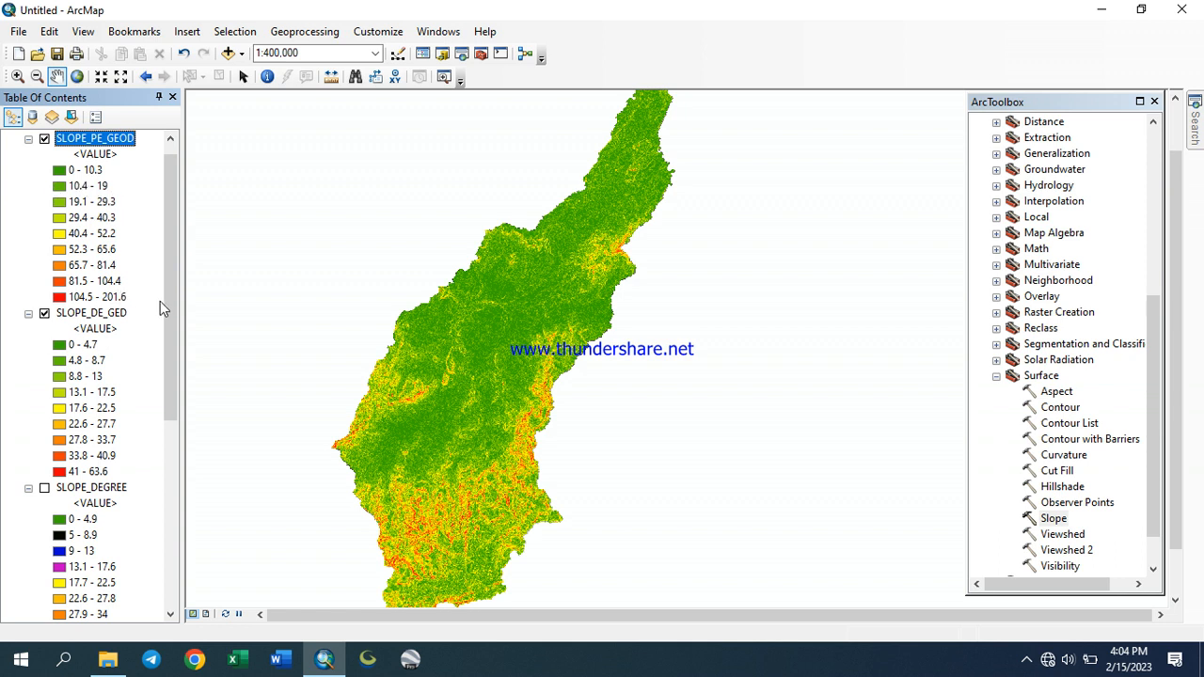
{"action": "left_click_drag", "start_coordinate": [165, 324], "coordinate": [162, 472]}
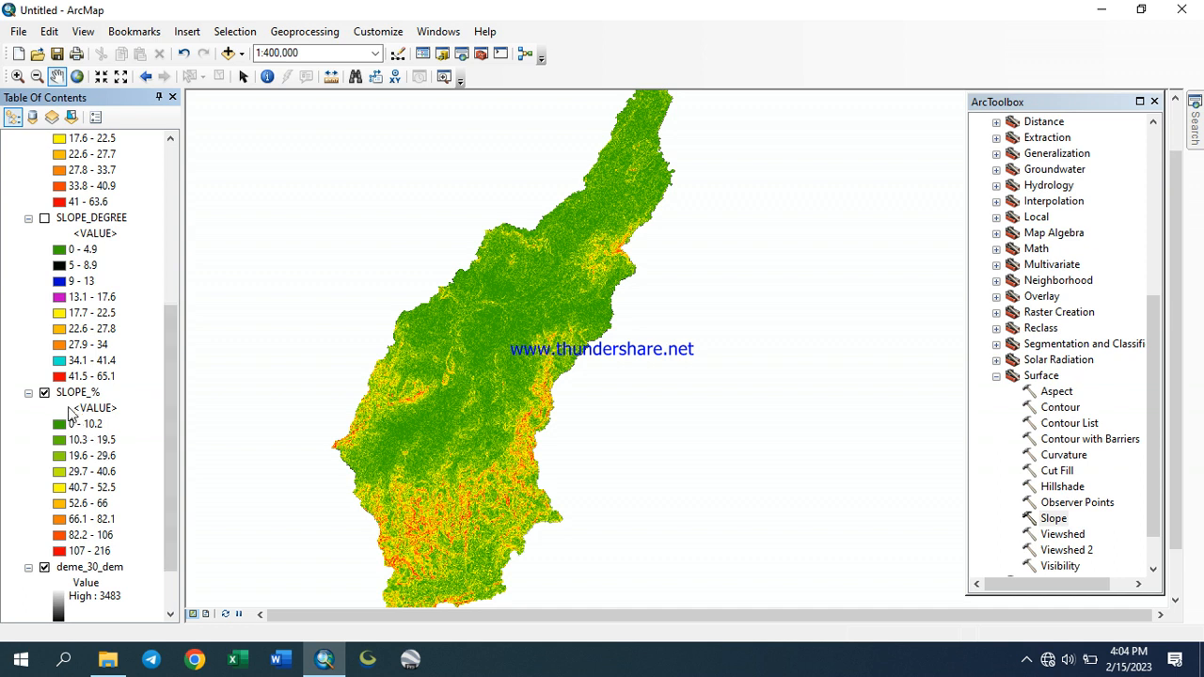
{"action": "left_click", "coordinate": [79, 395]}
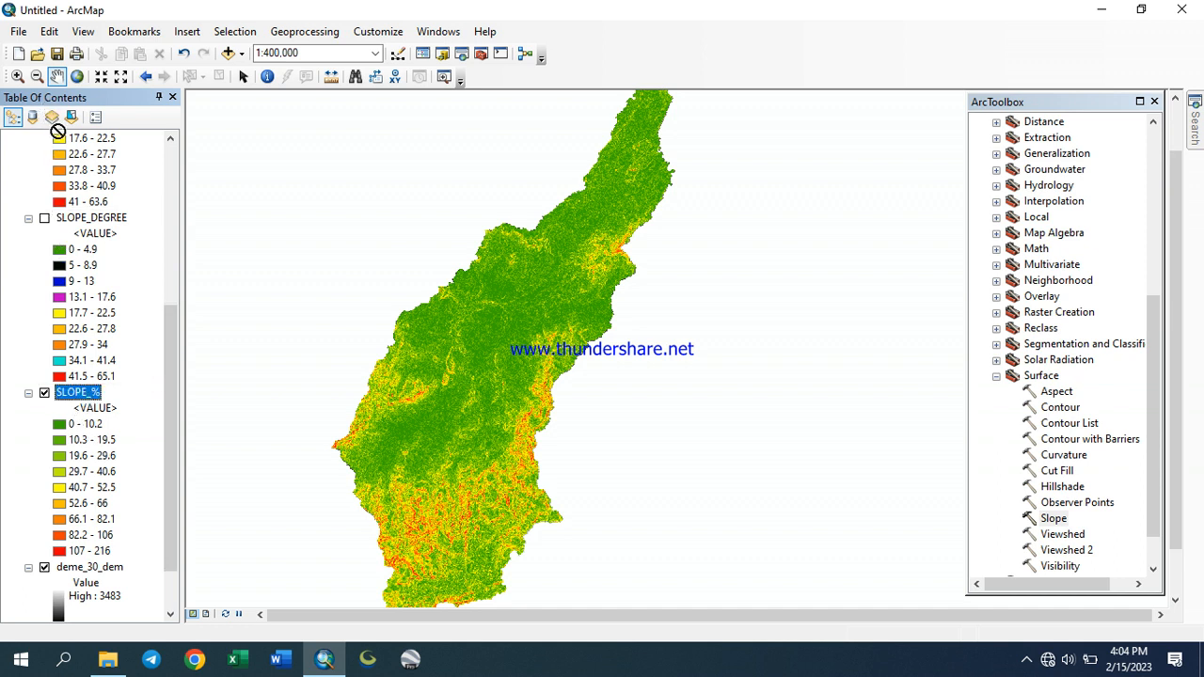
{"action": "left_click_drag", "start_coordinate": [74, 172], "coordinate": [75, 174]}
{"action": "left_click_drag", "start_coordinate": [171, 322], "coordinate": [182, 197]}
{"action": "left_click_drag", "start_coordinate": [105, 440], "coordinate": [140, 253]}
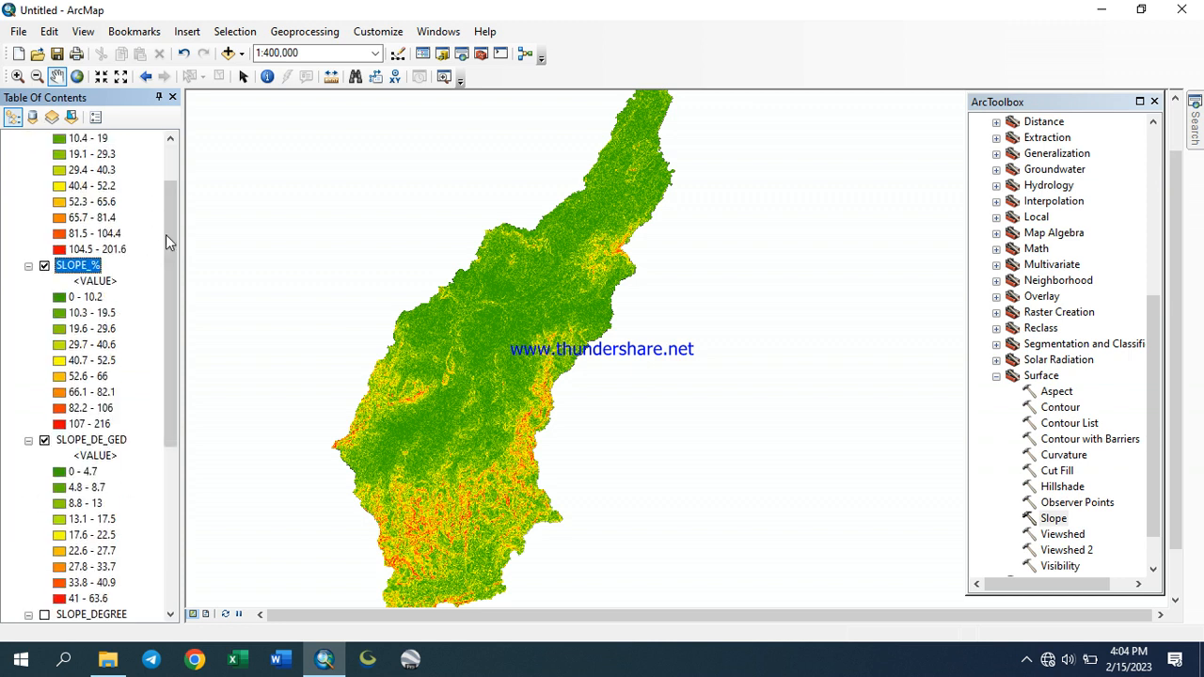
{"action": "scroll", "coordinate": [164, 225], "scroll_direction": "up", "scroll_amount": 3}
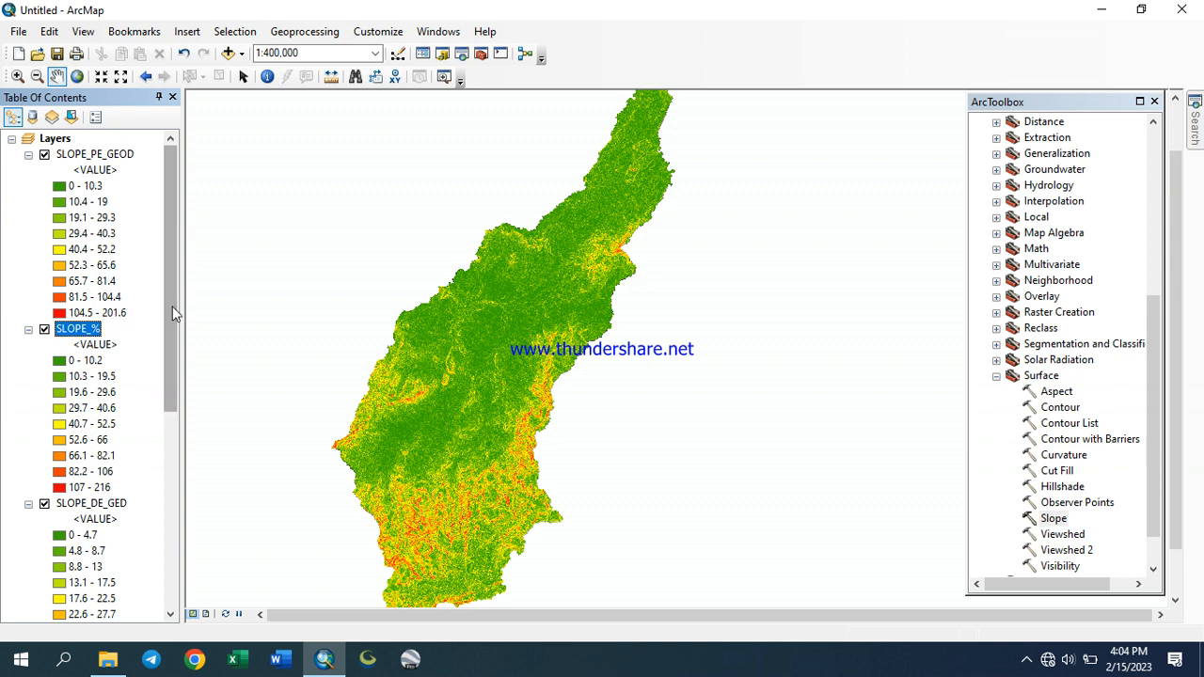
{"action": "mouse_move", "coordinate": [174, 313]}
{"action": "left_mouse_down"}
{"action": "mouse_move", "coordinate": [185, 520]}
{"action": "mouse_move", "coordinate": [181, 322]}
{"action": "left_mouse_up"}
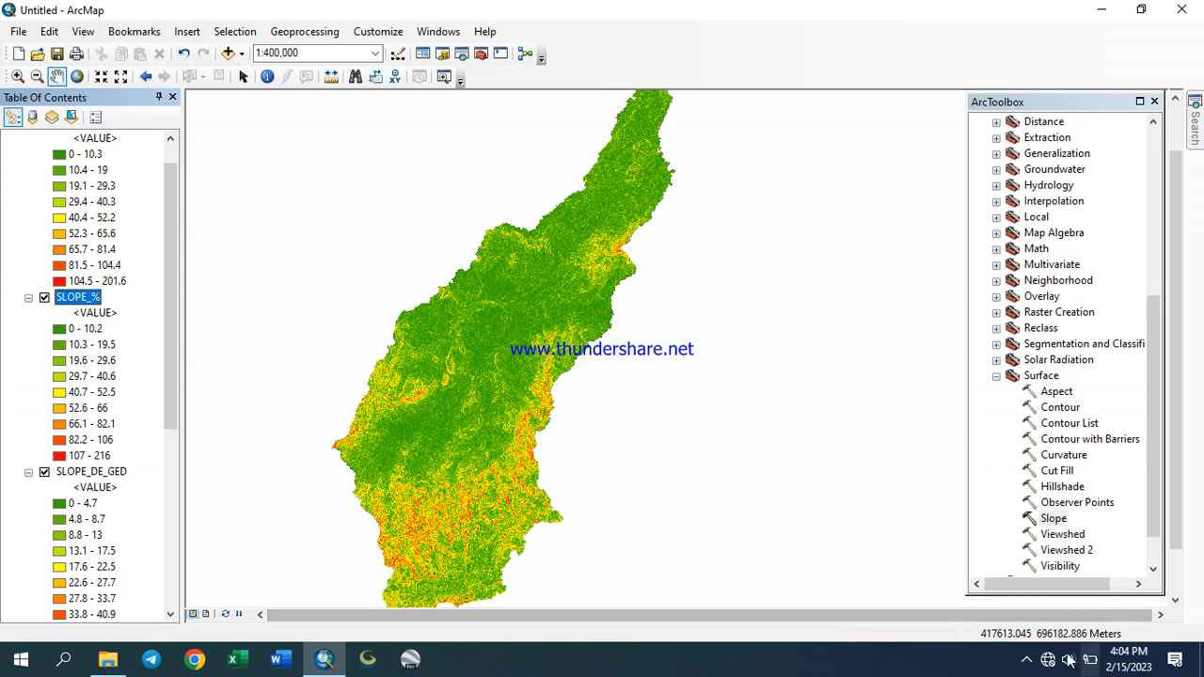
{"action": "left_click", "coordinate": [1026, 664]}
{"action": "right_click", "coordinate": [1008, 624]}
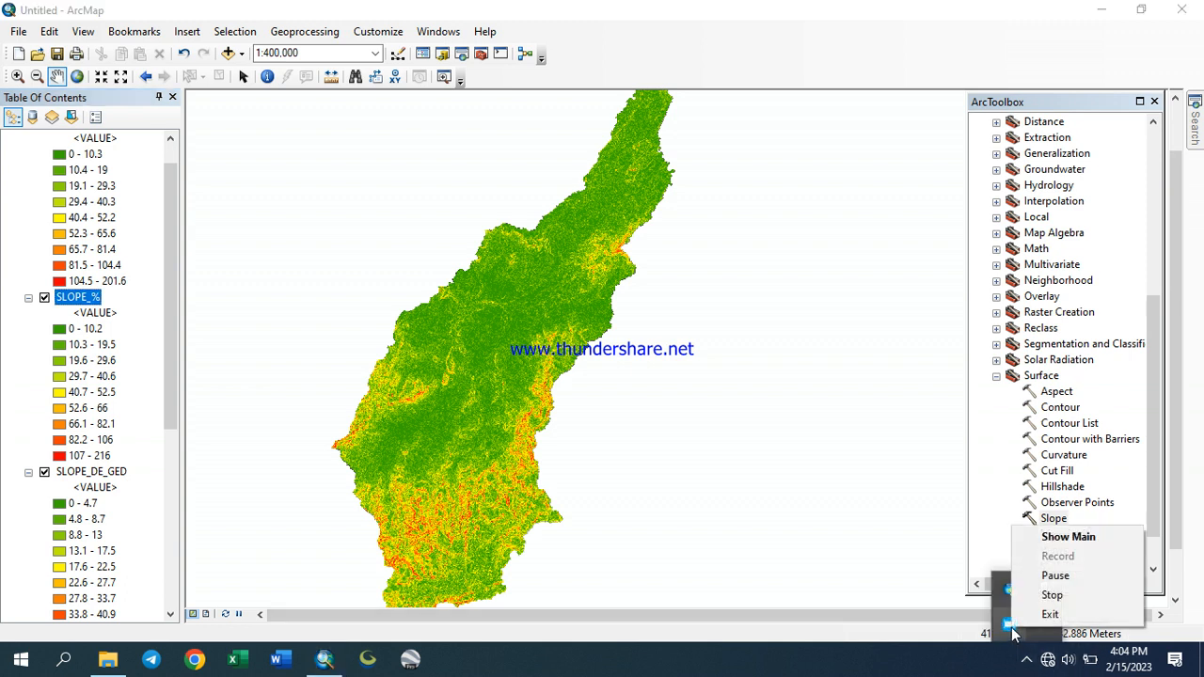